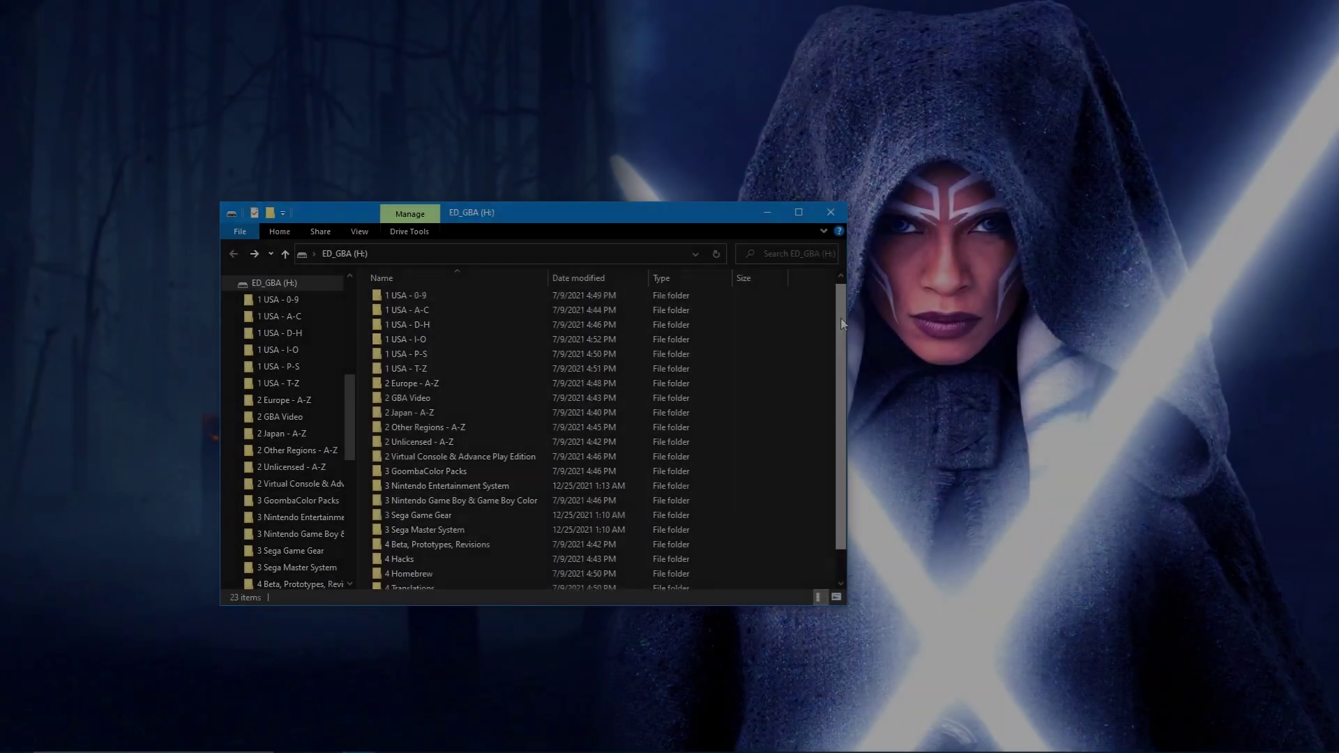
Step: Examine the folders on the ED_GBA (H:) drive and its properties for file system, used space and capacity
{"action": "scroll", "coordinate": [840, 366], "scroll_direction": "down", "scroll_amount": 1}
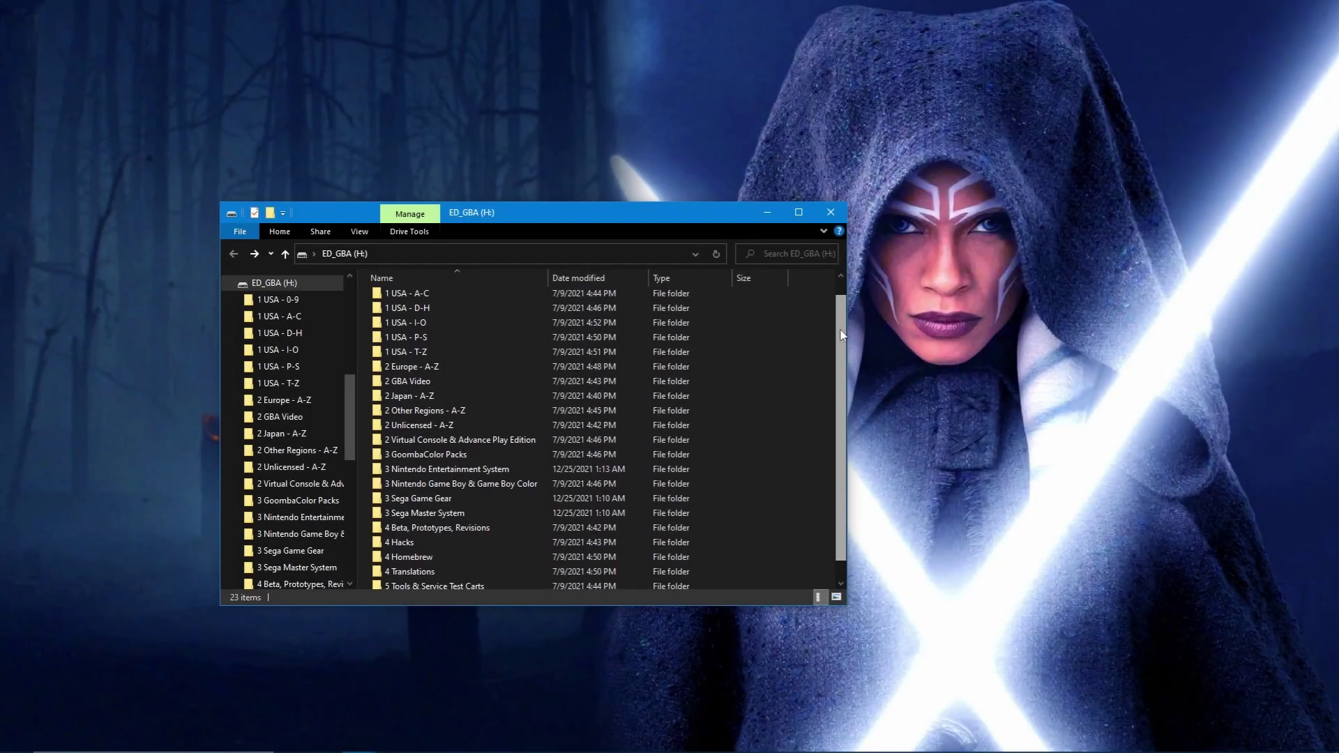
{"action": "scroll", "coordinate": [840, 350], "scroll_direction": "up", "scroll_amount": 1}
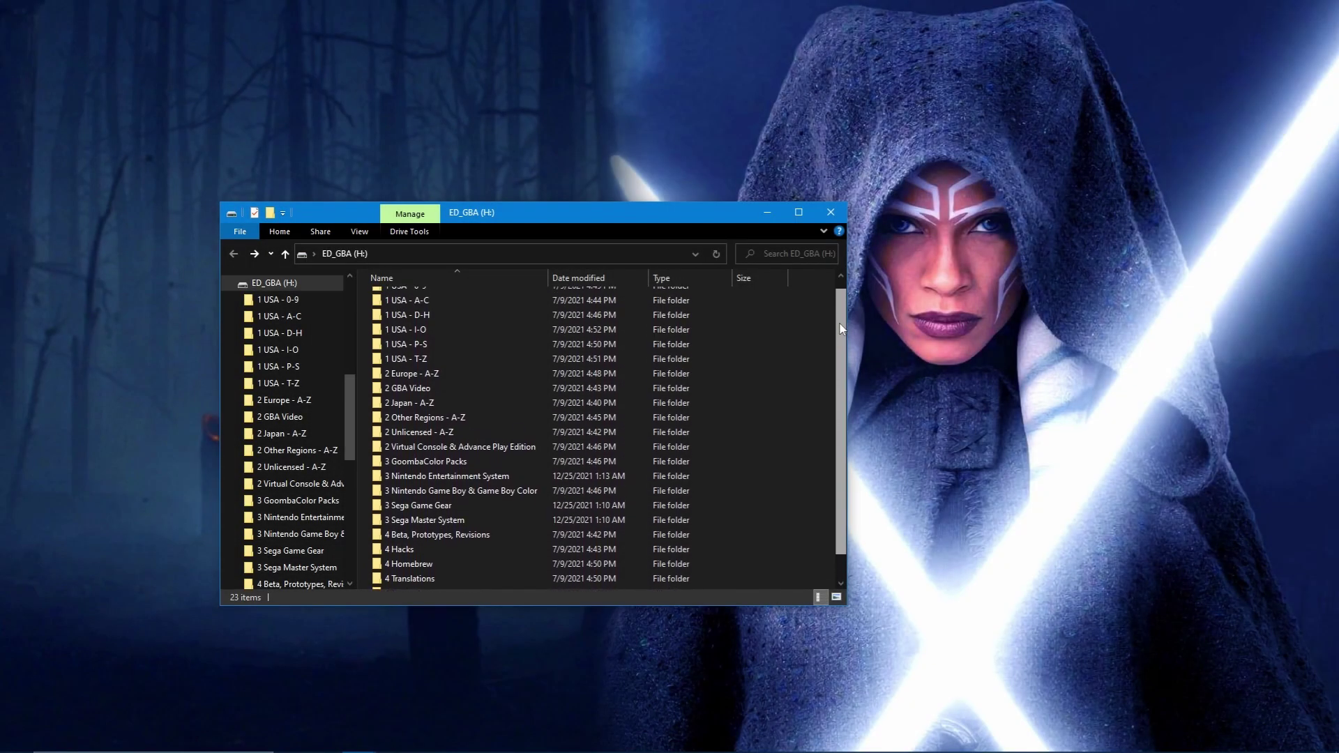
{"action": "right_click", "coordinate": [802, 345]}
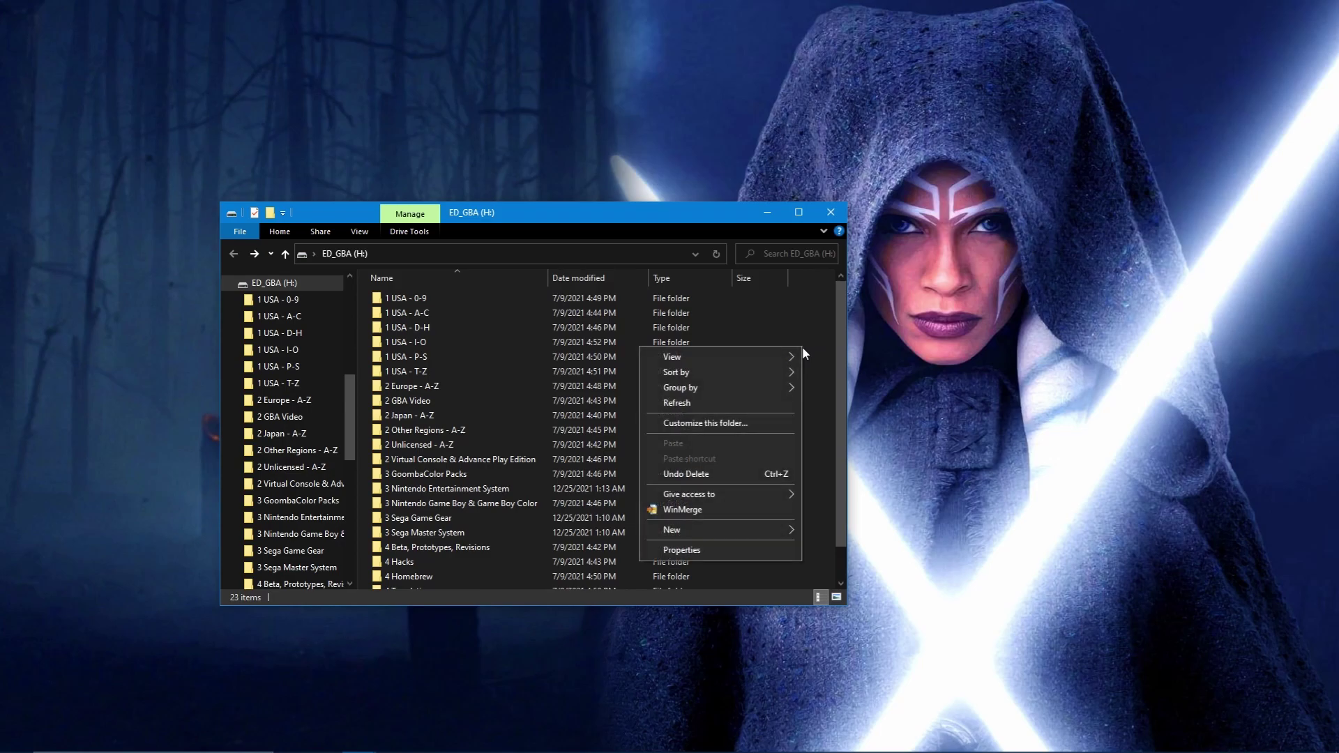
{"action": "left_click", "coordinate": [712, 549]}
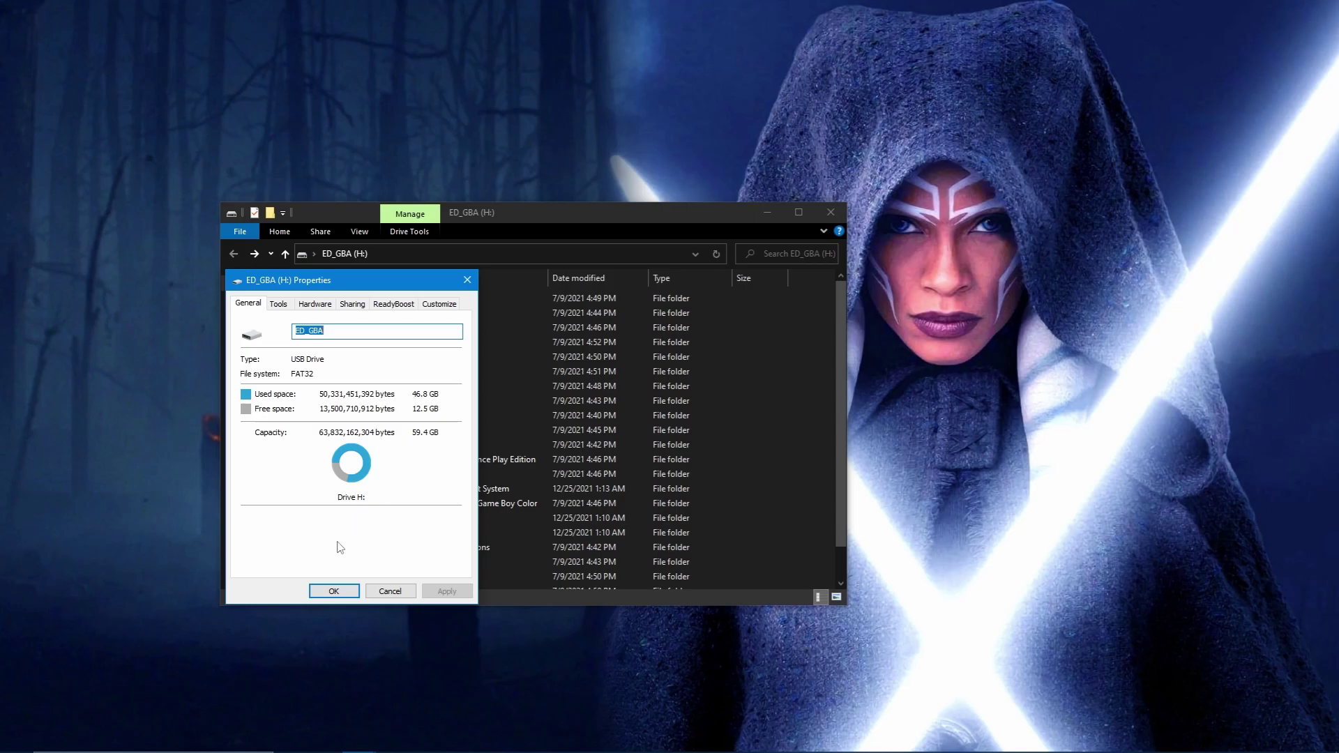
{"action": "left_click", "coordinate": [327, 591]}
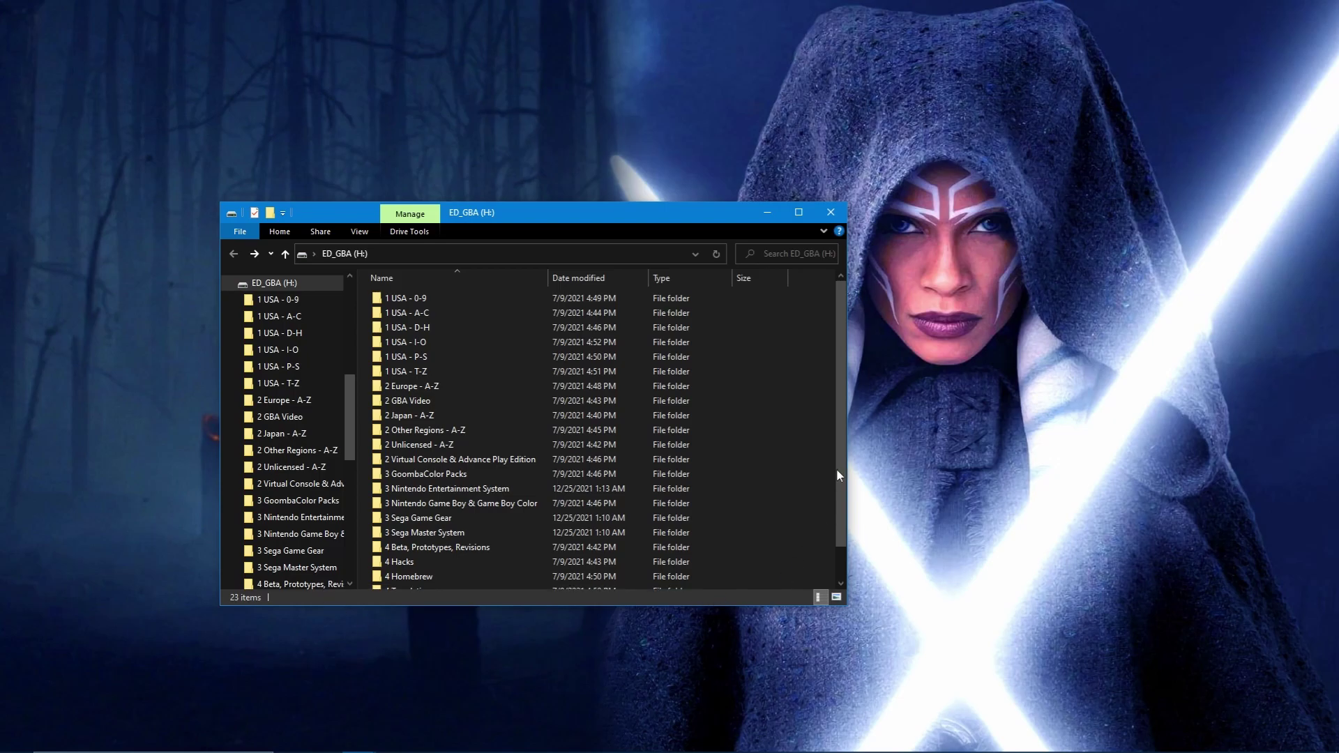
{"action": "left_click_drag", "start_coordinate": [837, 299], "coordinate": [848, 336]}
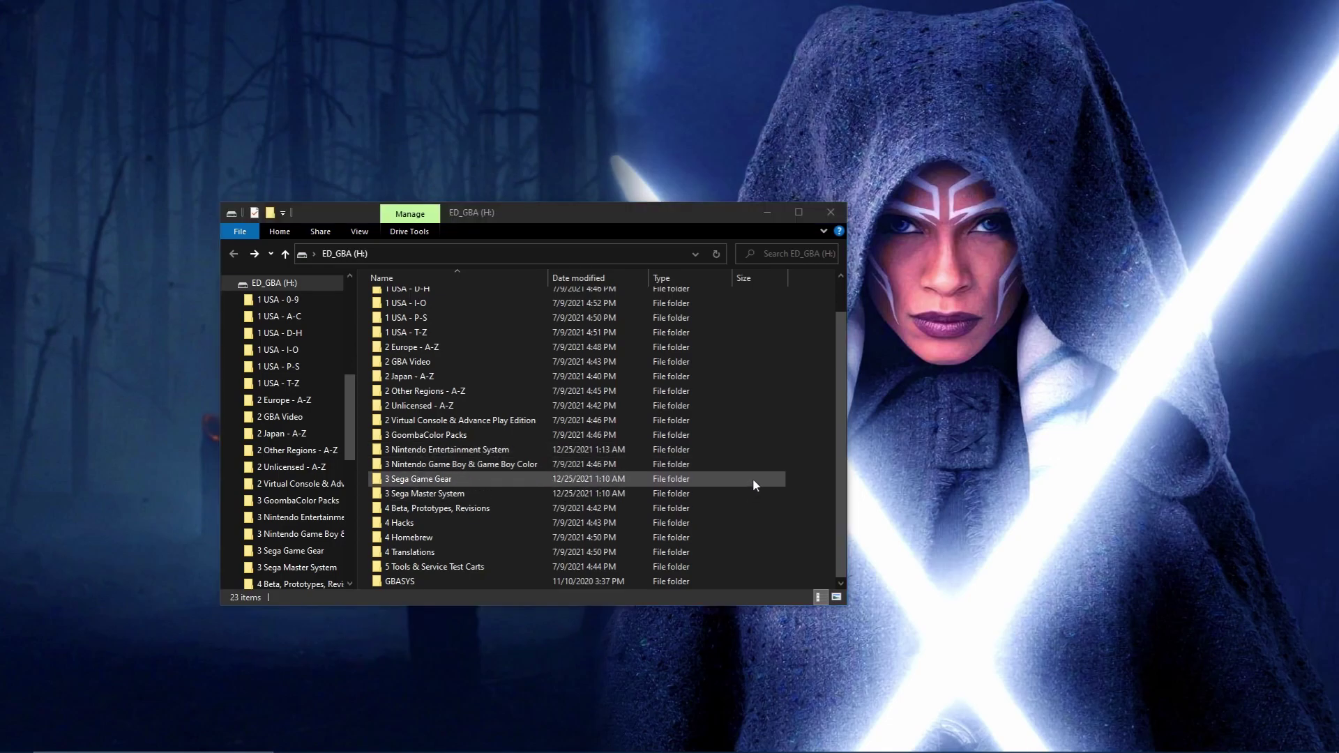
{"action": "right_click", "coordinate": [806, 480]}
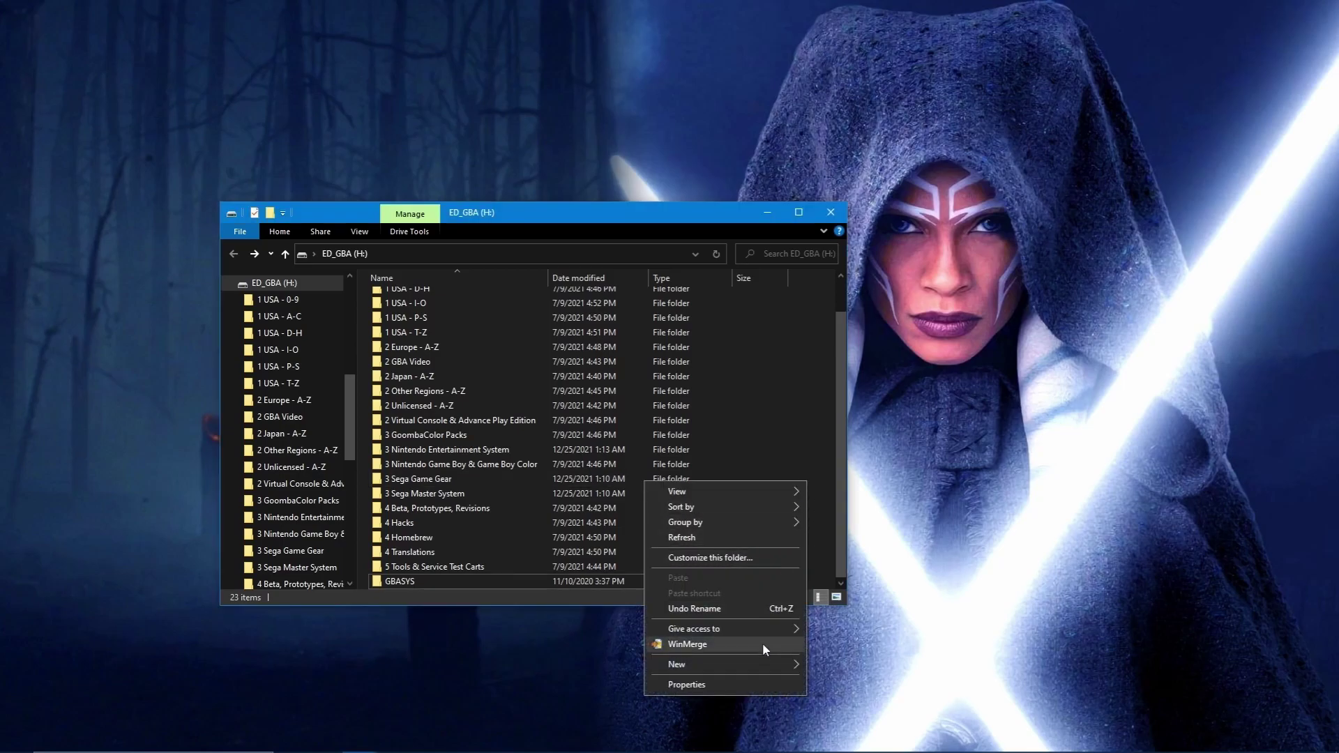
{"action": "left_click", "coordinate": [751, 685]}
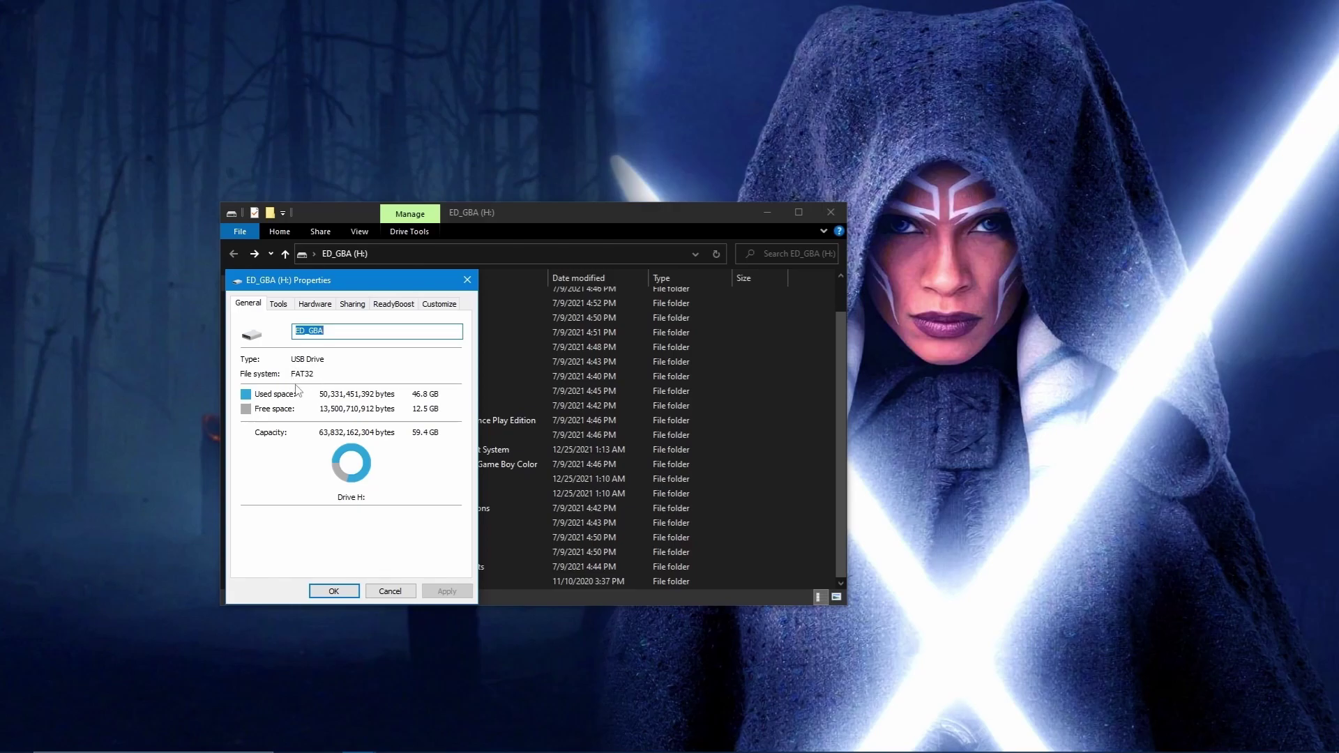
{"action": "left_click", "coordinate": [316, 590]}
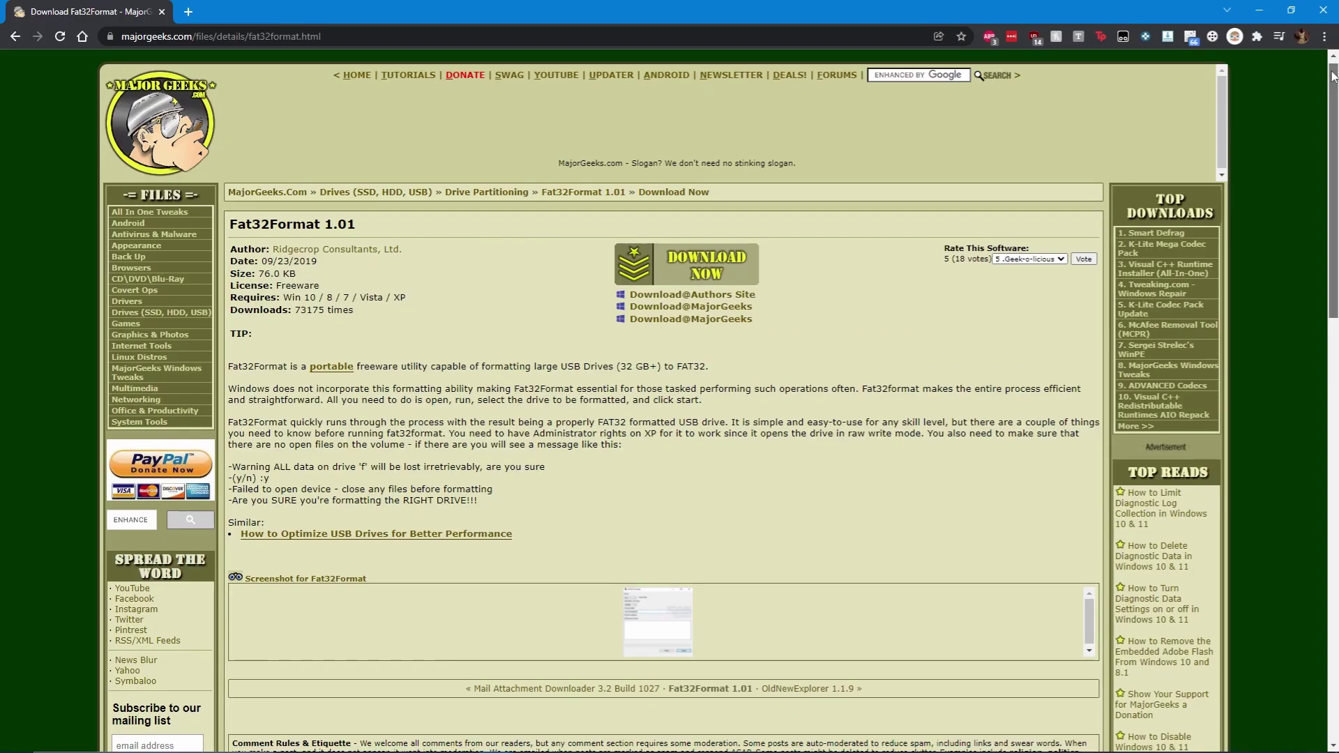
Step: Run guiformat to quick-format drive J: as FAT32 with the volume label ED_GBA, and close the formatter when done
{"action": "left_click_drag", "start_coordinate": [1332, 85], "coordinate": [1336, 125]}
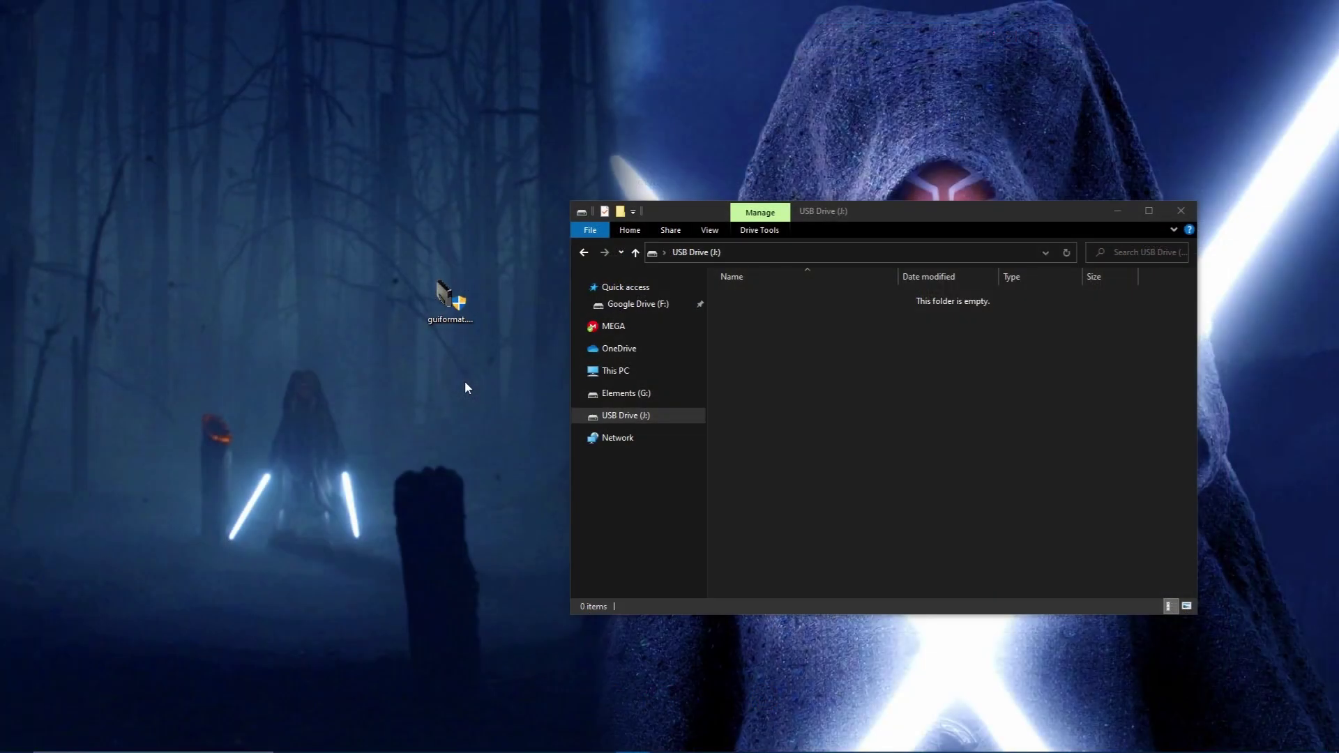
{"action": "double_click", "coordinate": [447, 299]}
{"action": "left_click", "coordinate": [557, 257]}
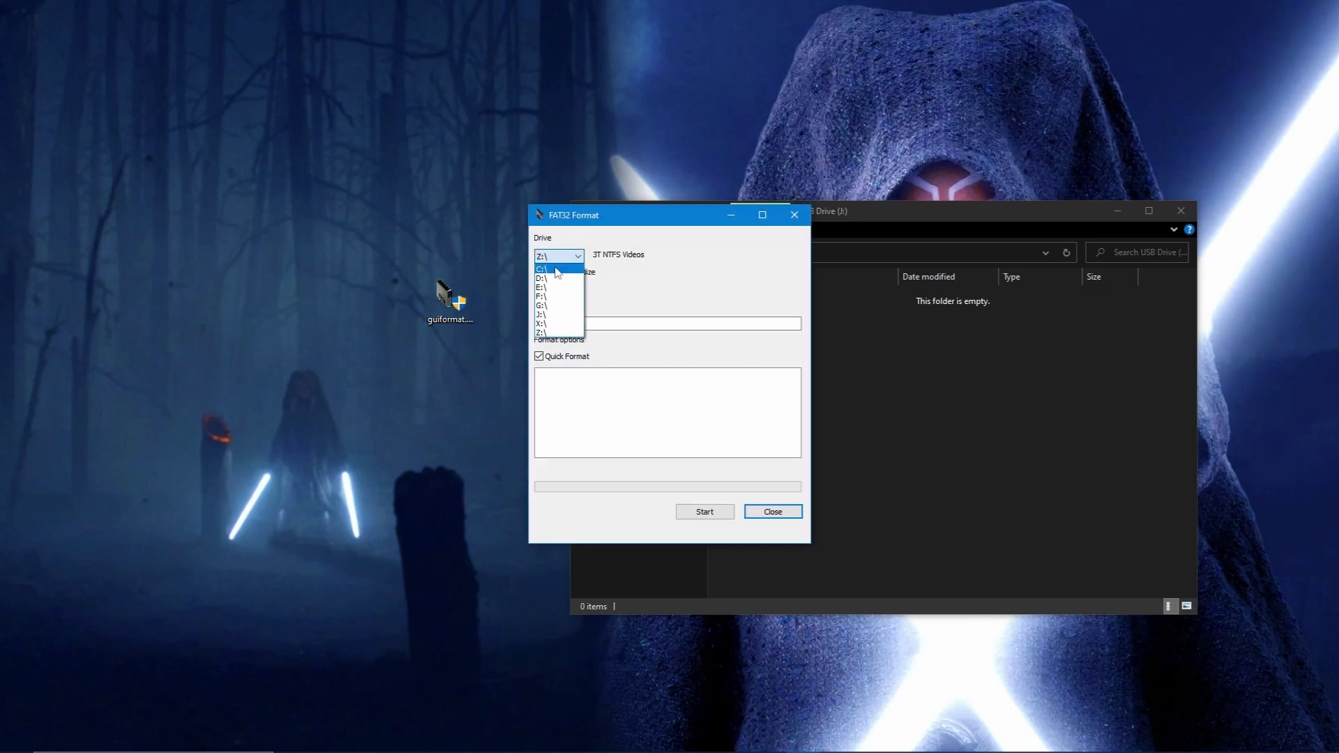
{"action": "left_click", "coordinate": [551, 315]}
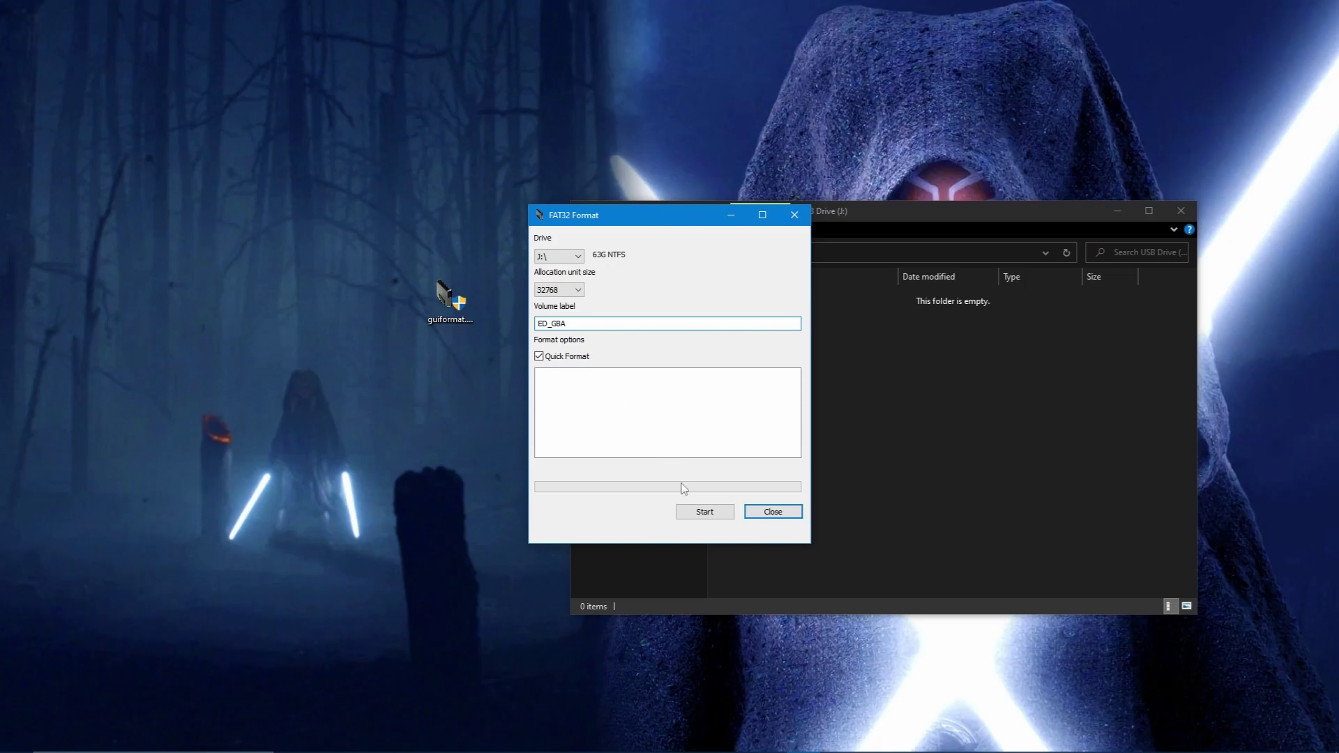
{"action": "left_click", "coordinate": [704, 511]}
{"action": "left_click", "coordinate": [656, 429]}
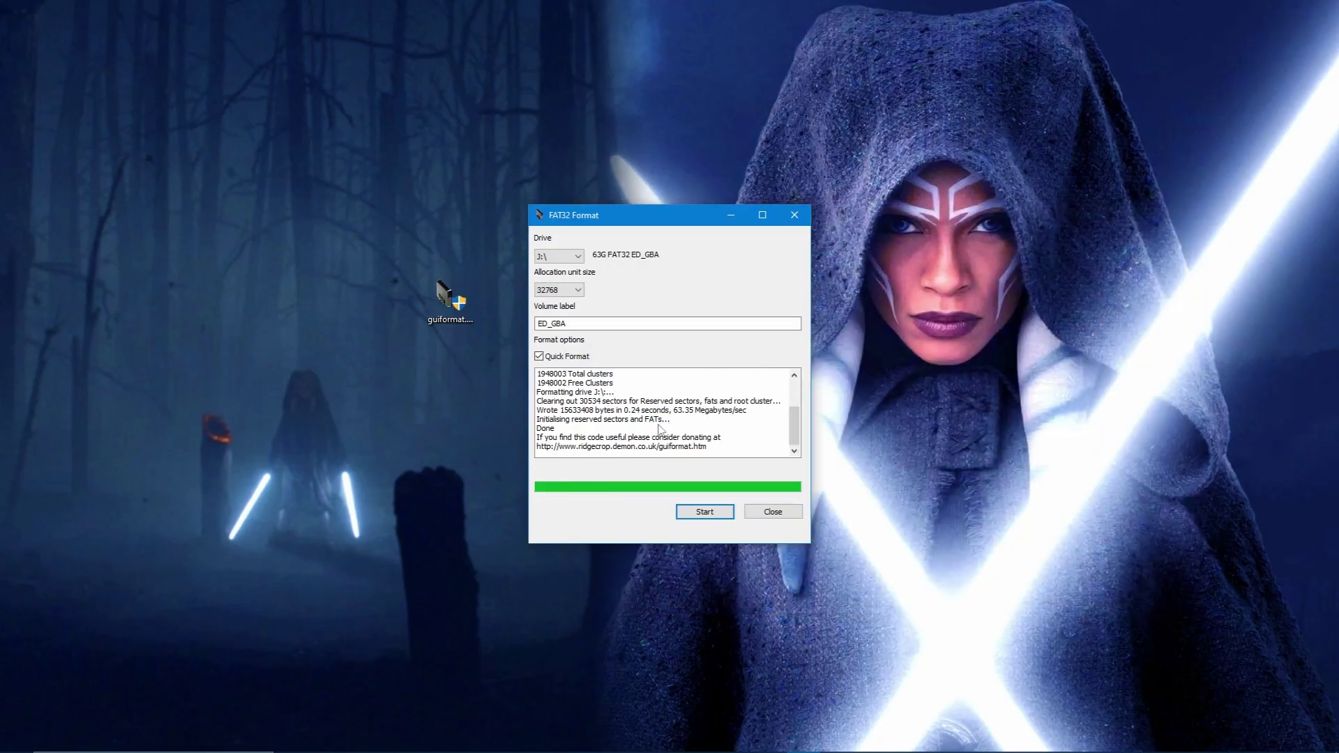
{"action": "left_click", "coordinate": [772, 511]}
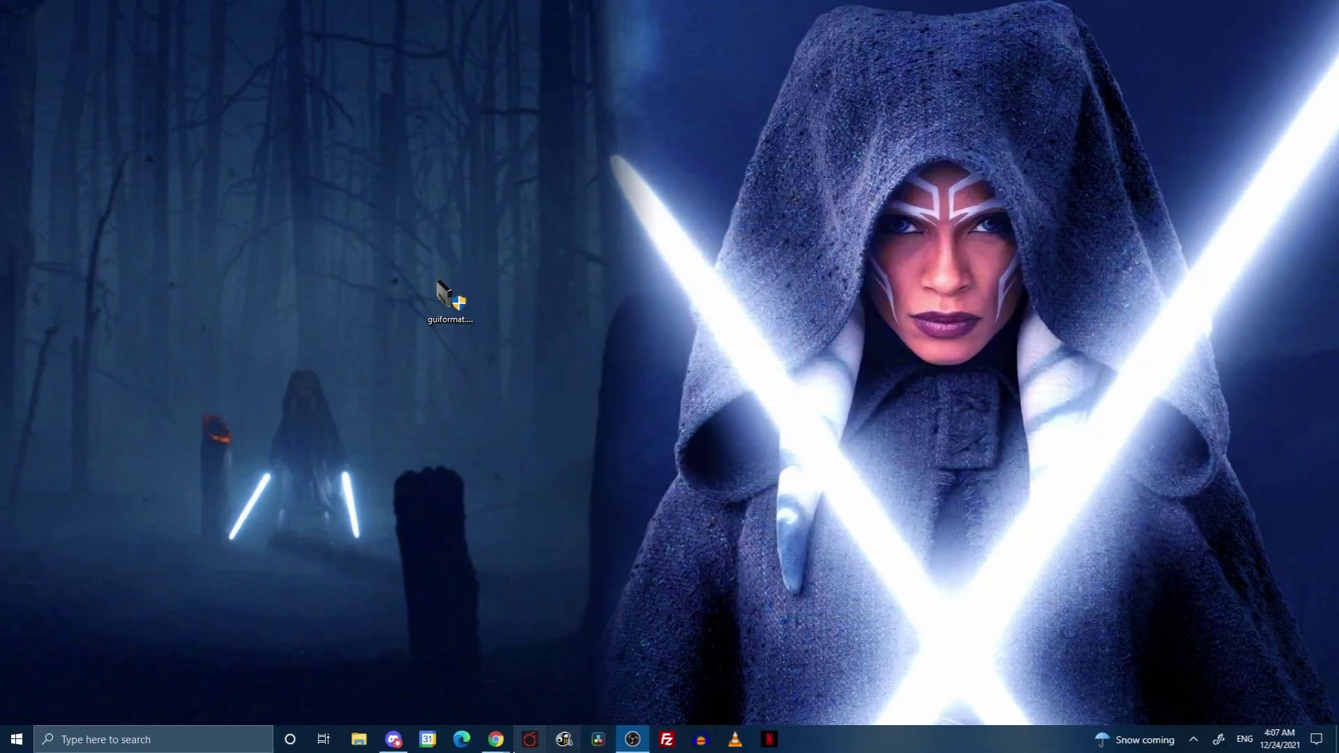
Step: Open the ED_GBA (J:) drive in a new File Explorer window and check its file system and capacity
{"action": "right_click", "coordinate": [359, 740]}
{"action": "left_click", "coordinate": [341, 683]}
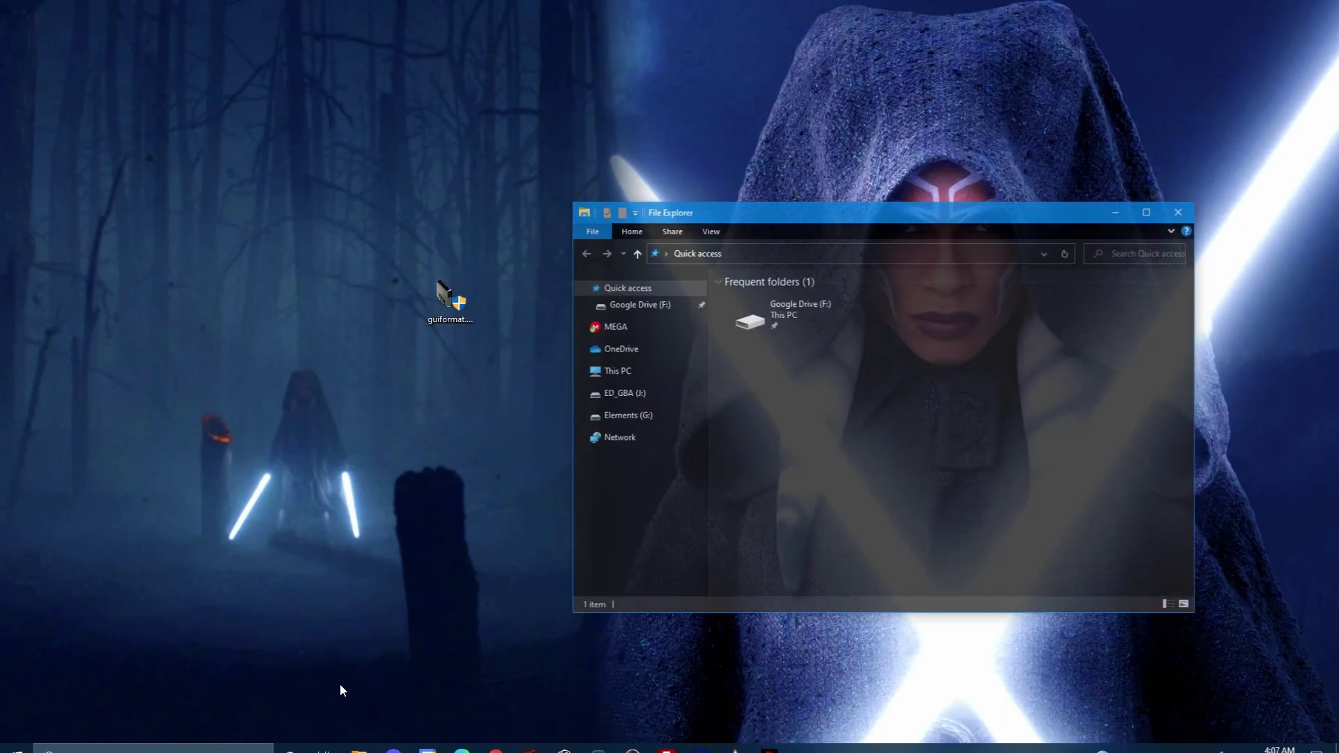
{"action": "left_click", "coordinate": [673, 394]}
{"action": "right_click", "coordinate": [827, 432]}
{"action": "left_click", "coordinate": [786, 638]}
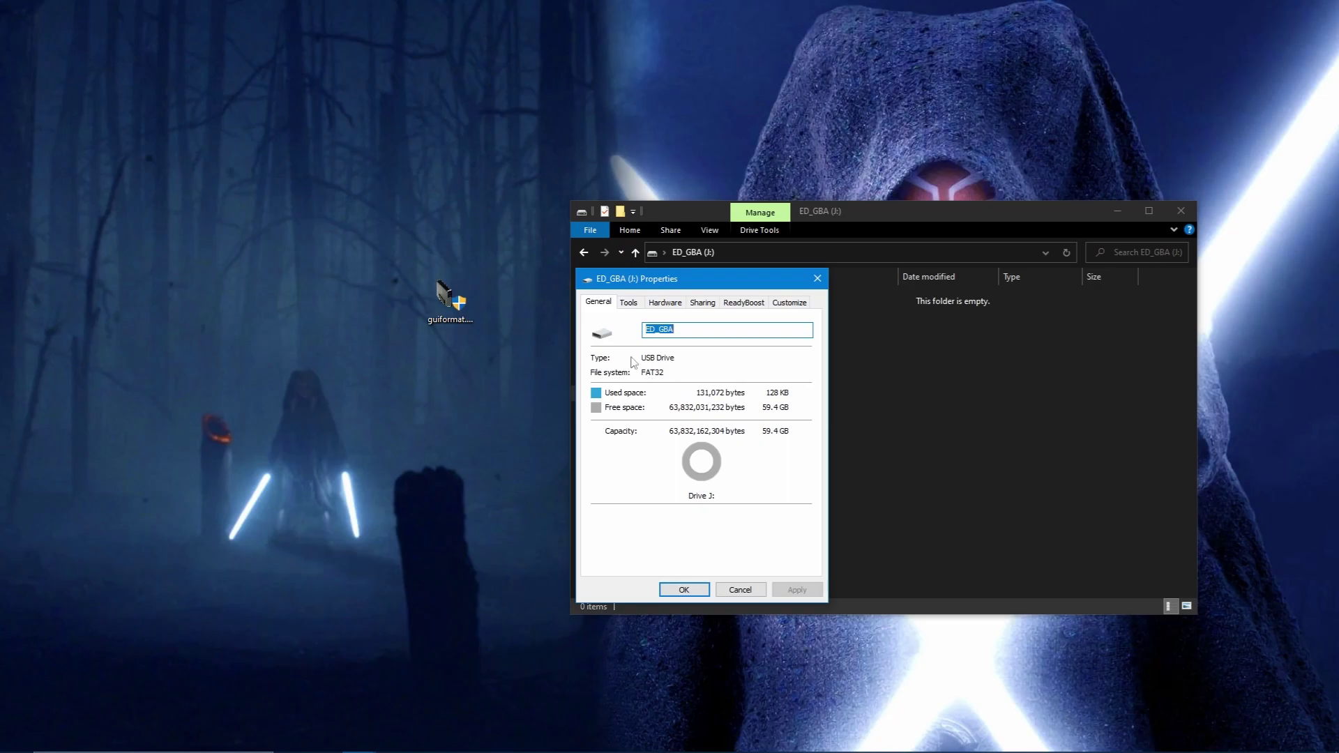
{"action": "left_click", "coordinate": [684, 590]}
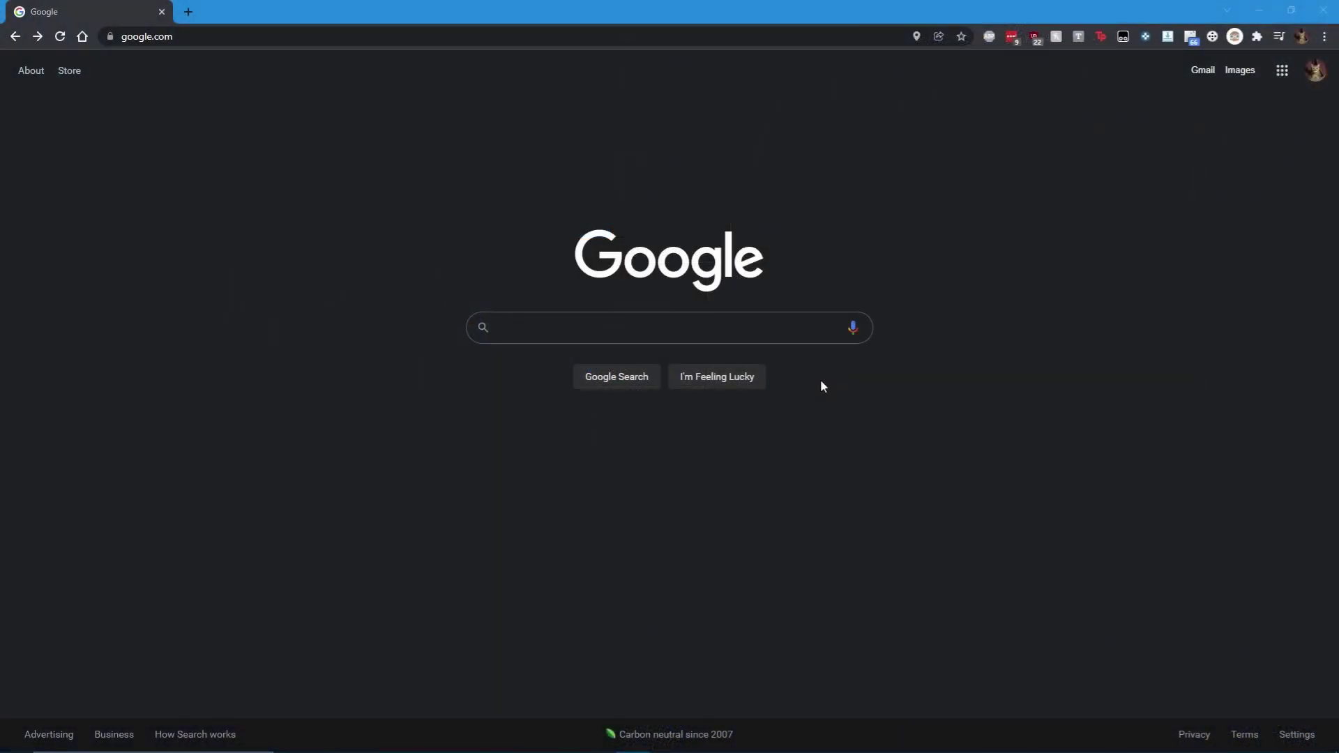
Step: Switch to Chrome and search Google for GBA EverDrive
{"action": "left_click", "coordinate": [813, 335]}
{"action": "type", "text": "GBA Eve"}
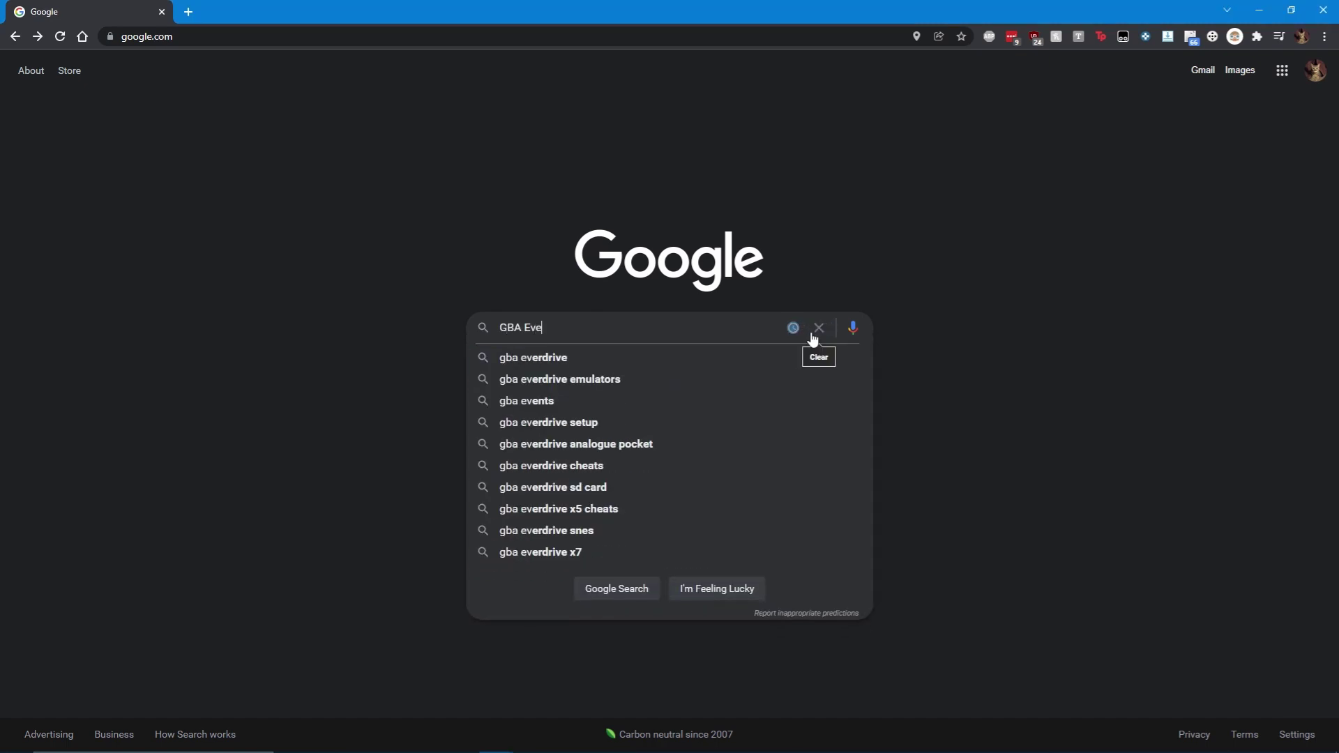
{"action": "type", "text": "rDrive"}
{"action": "key", "text": "Return"}
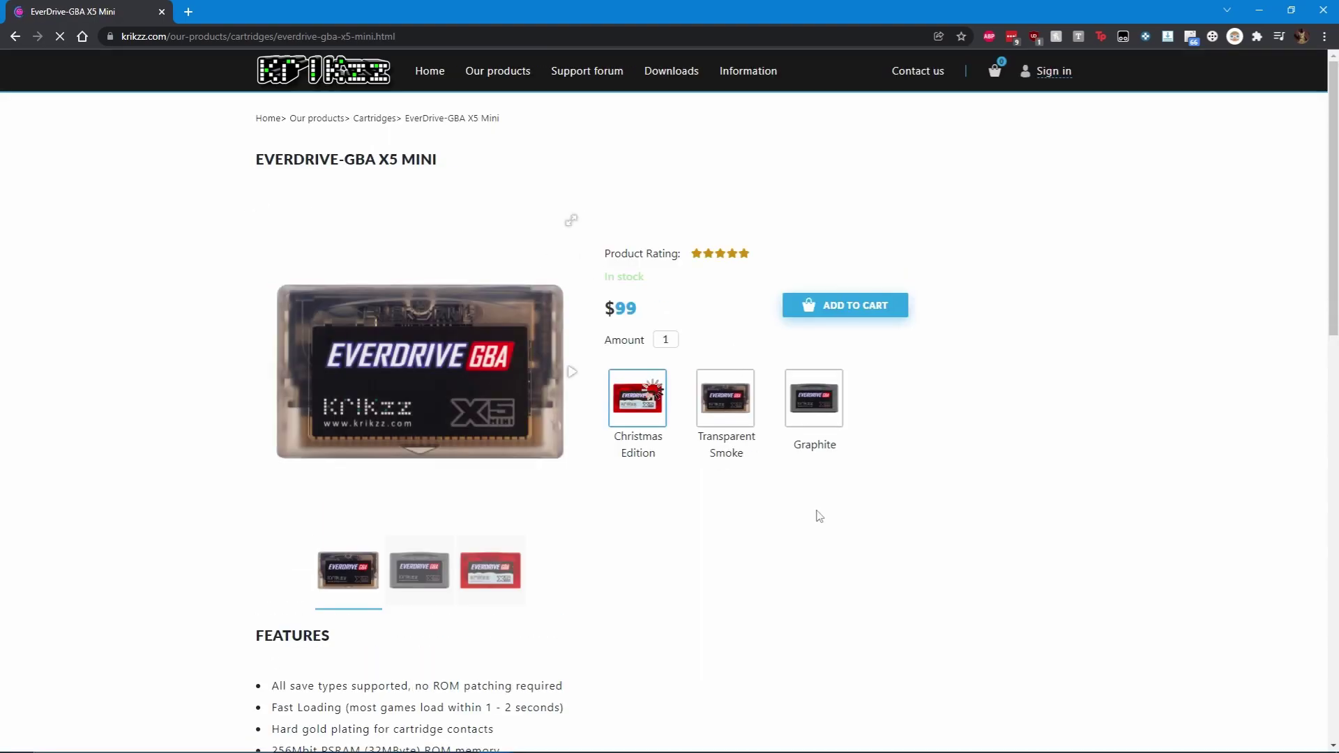
Step: Follow the OS Update download on the EverDrive-GBA X5 Mini page and download GBAOS-v1.16.zip
{"action": "scroll", "coordinate": [819, 516], "scroll_direction": "down", "scroll_amount": 1}
{"action": "scroll", "coordinate": [819, 516], "scroll_direction": "down", "scroll_amount": 4}
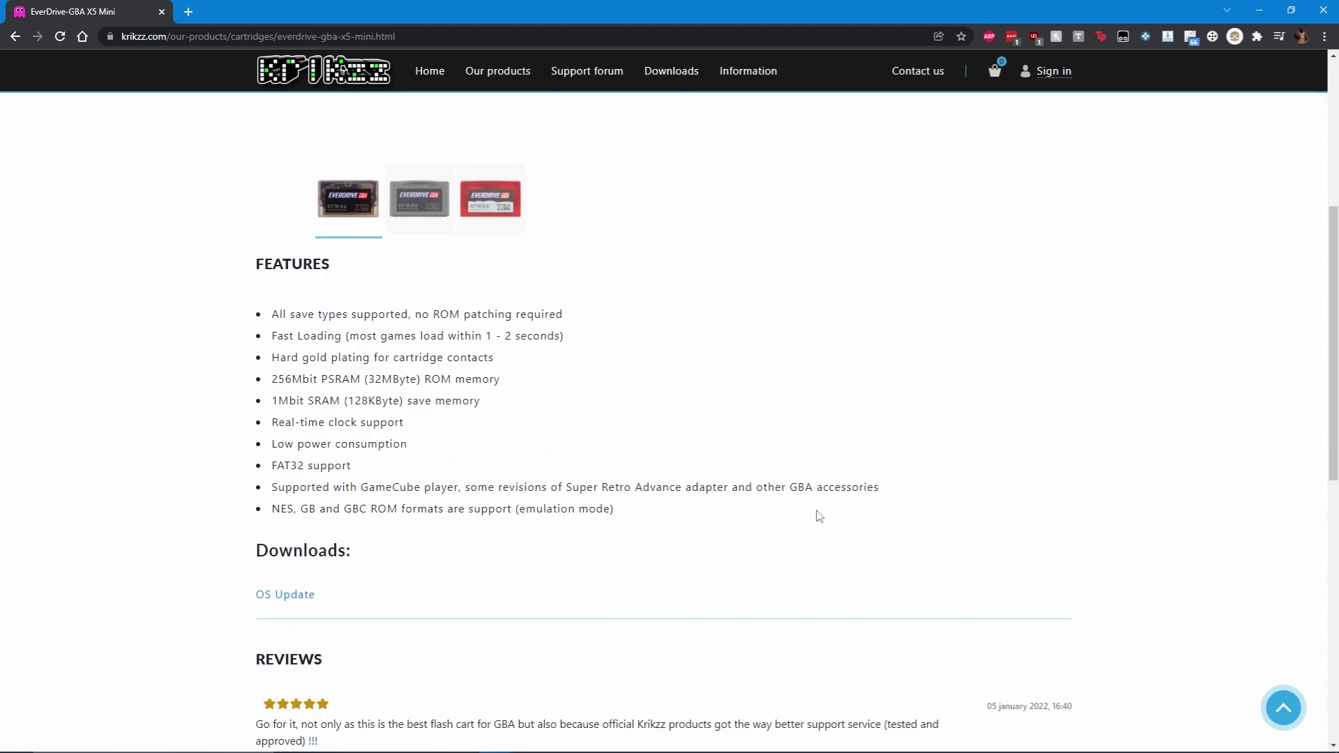
{"action": "scroll", "coordinate": [820, 516], "scroll_direction": "down", "scroll_amount": 1}
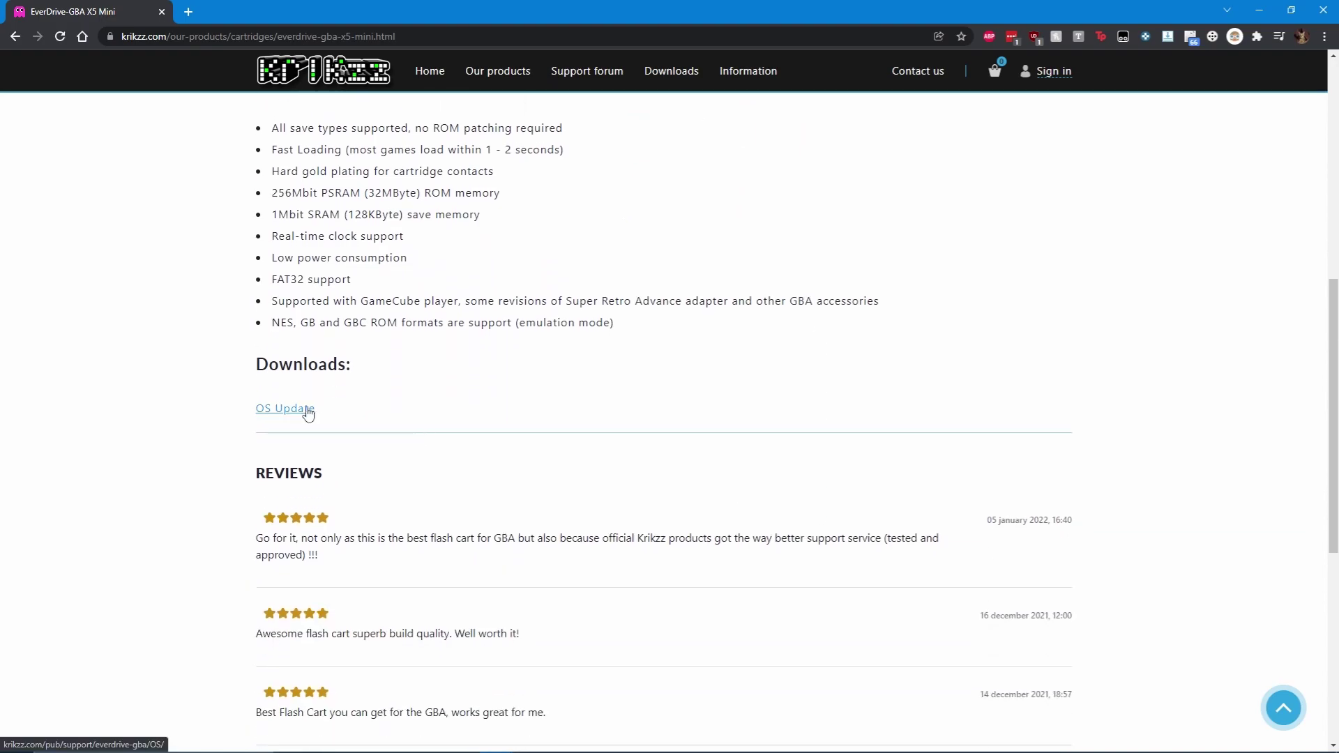
{"action": "left_click", "coordinate": [310, 413]}
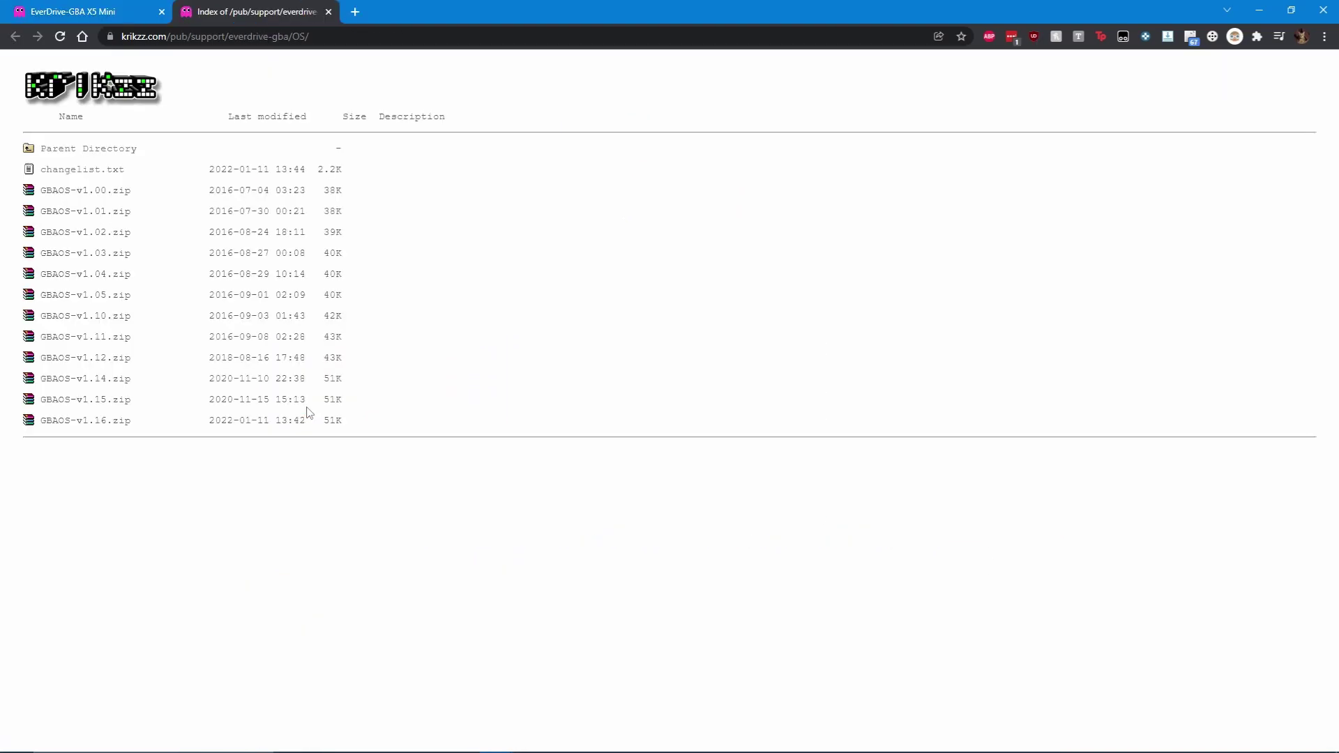
{"action": "left_click", "coordinate": [91, 422]}
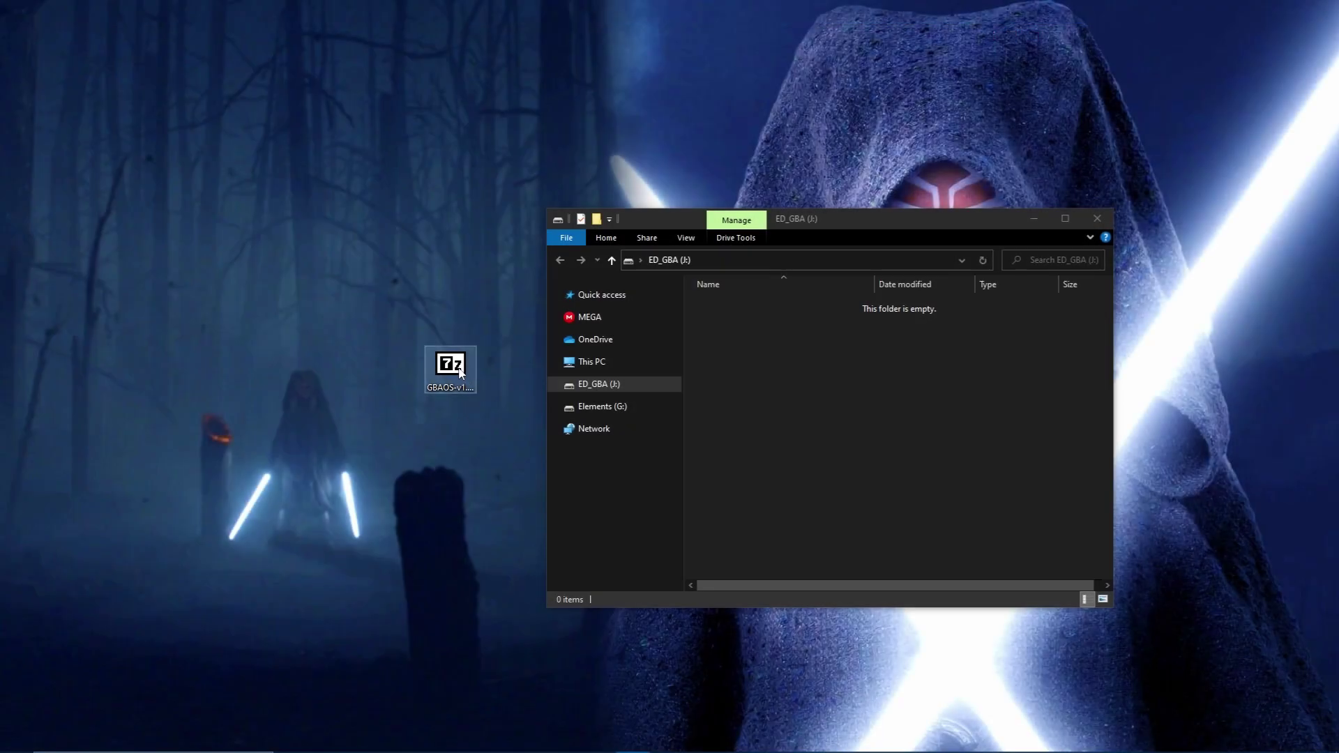
Step: Copy the contents of the downloaded GBAOS archive onto the ED_GBA (J:) drive
{"action": "left_click", "coordinate": [460, 373]}
{"action": "left_click_drag", "start_coordinate": [201, 344], "coordinate": [813, 389]}
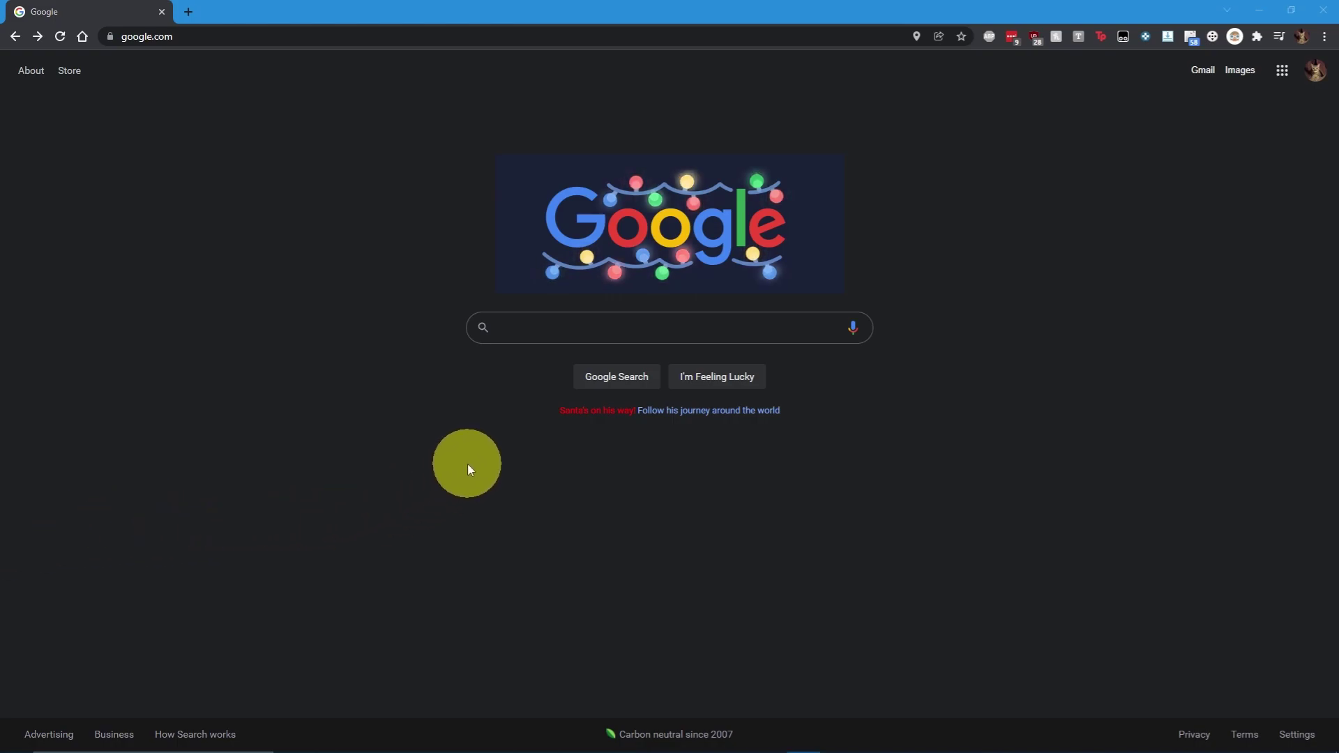
Step: Search Google for Dwedit Github in Chrome and open the Dwedit GitHub profile
{"action": "left_click", "coordinate": [757, 329]}
{"action": "type", "text": "Dw"}
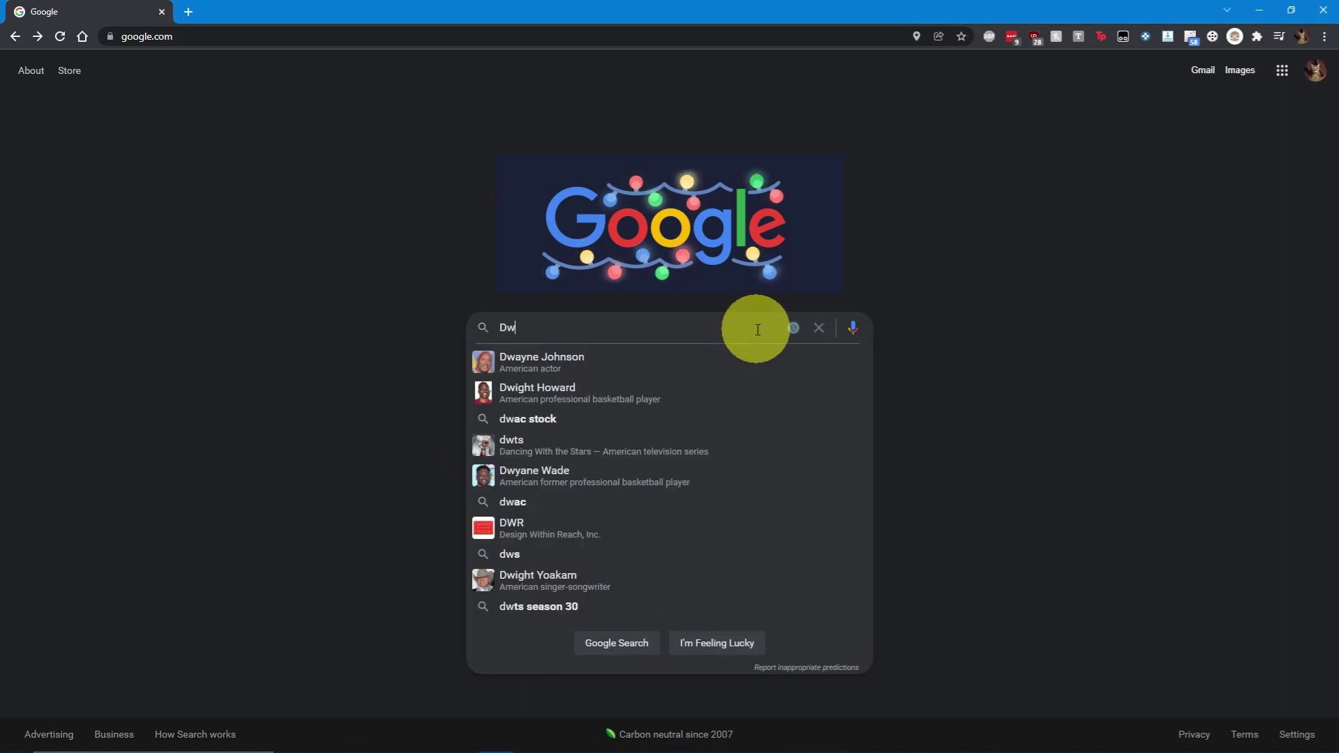
{"action": "type", "text": "edit "}
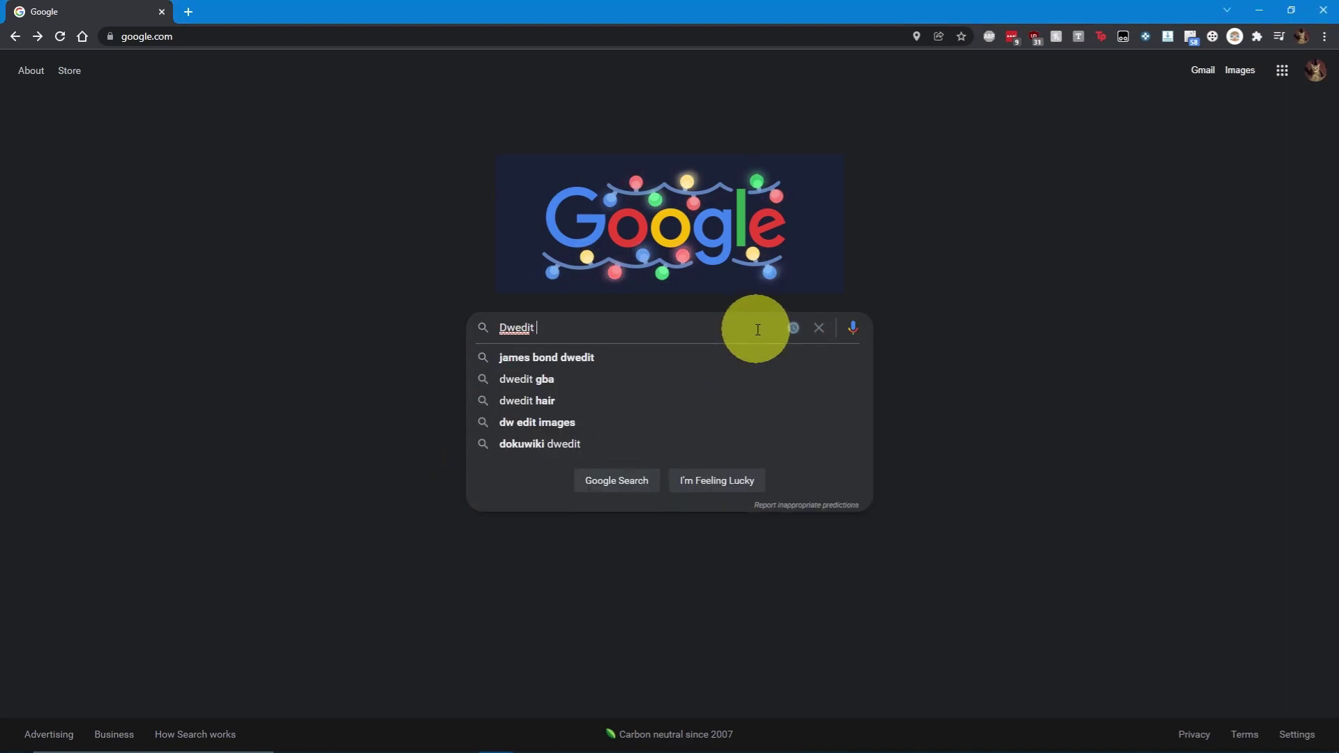
{"action": "type", "text": "Github"}
{"action": "key", "text": "Return"}
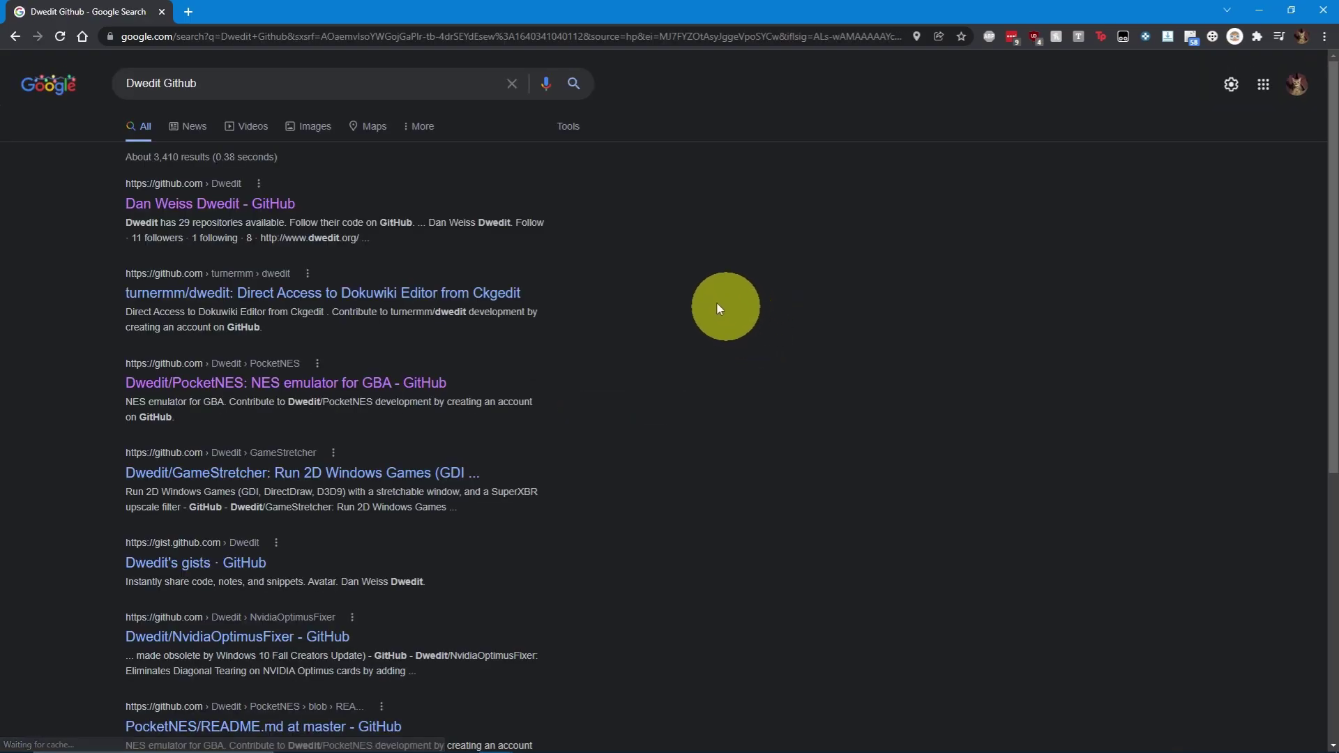
{"action": "left_click", "coordinate": [246, 205]}
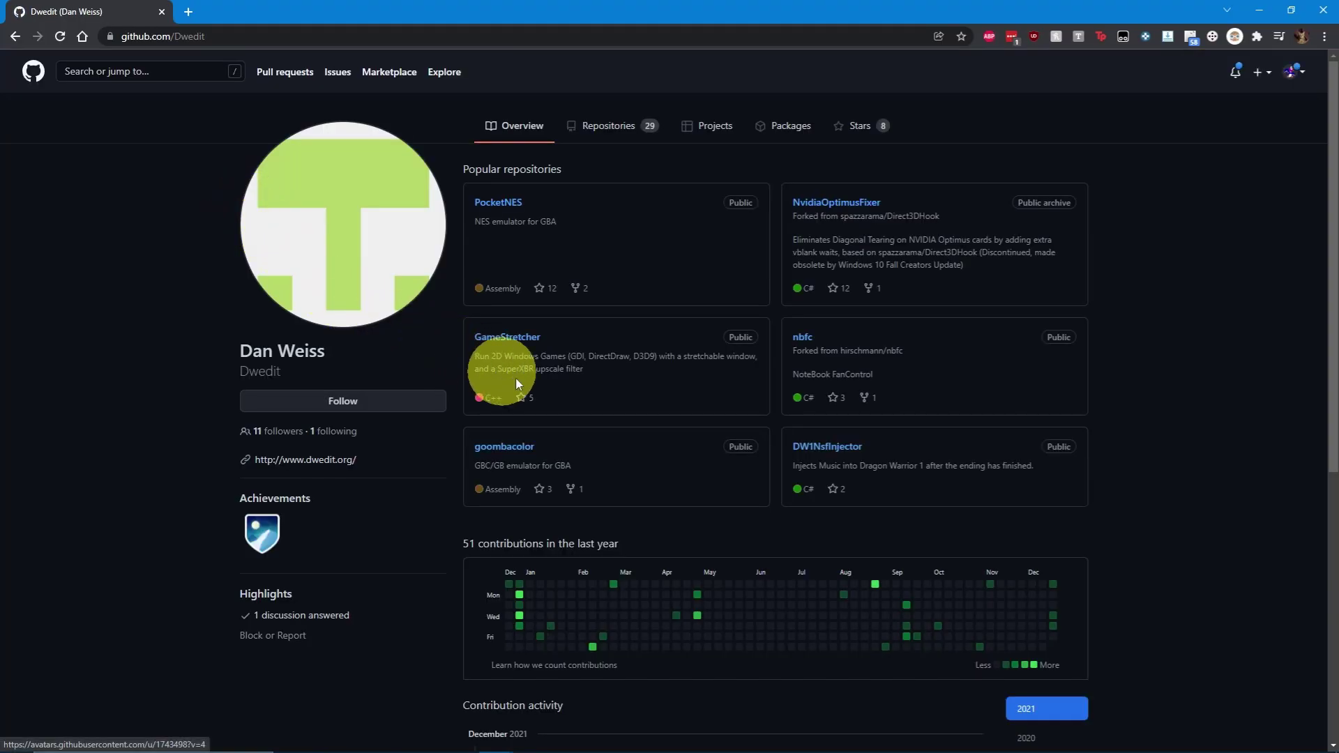
Step: Download goombacolor_2019_5_4.zip from the releases of the goombacolor repository
{"action": "left_click", "coordinate": [514, 448]}
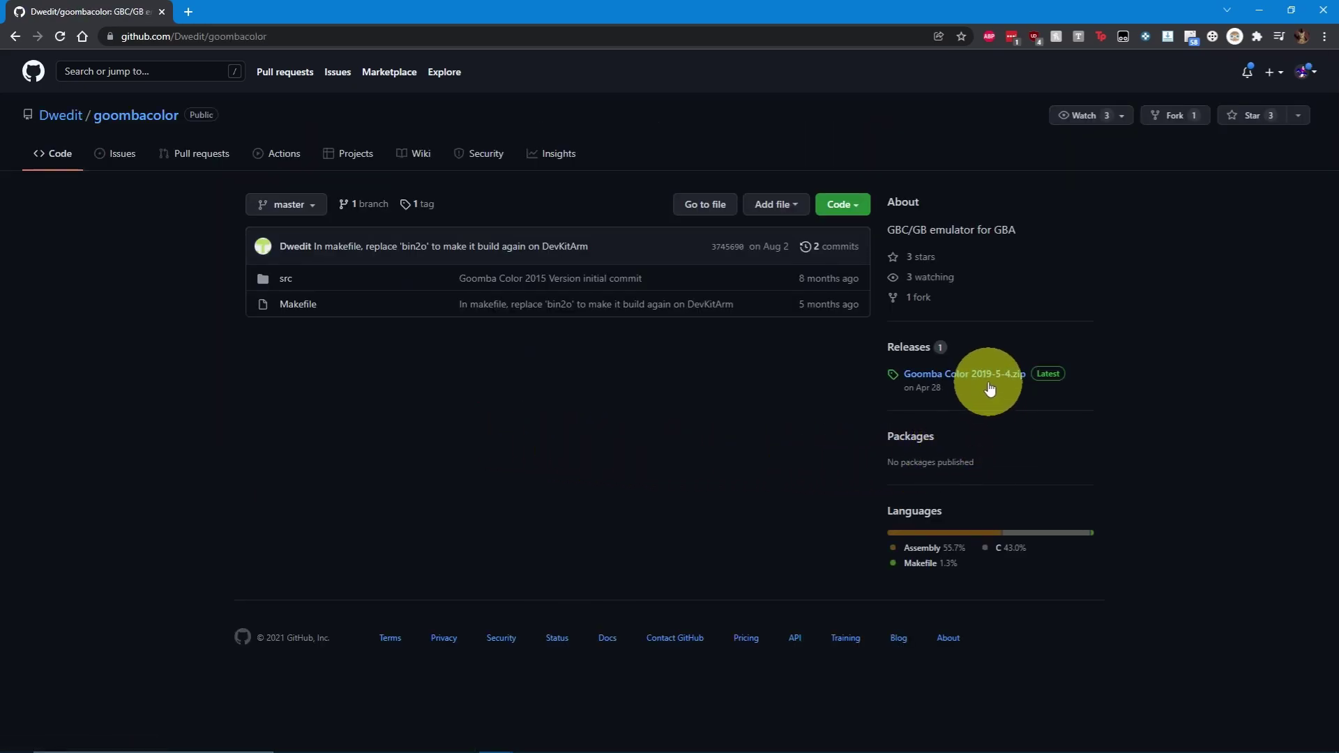
{"action": "left_click", "coordinate": [920, 347]}
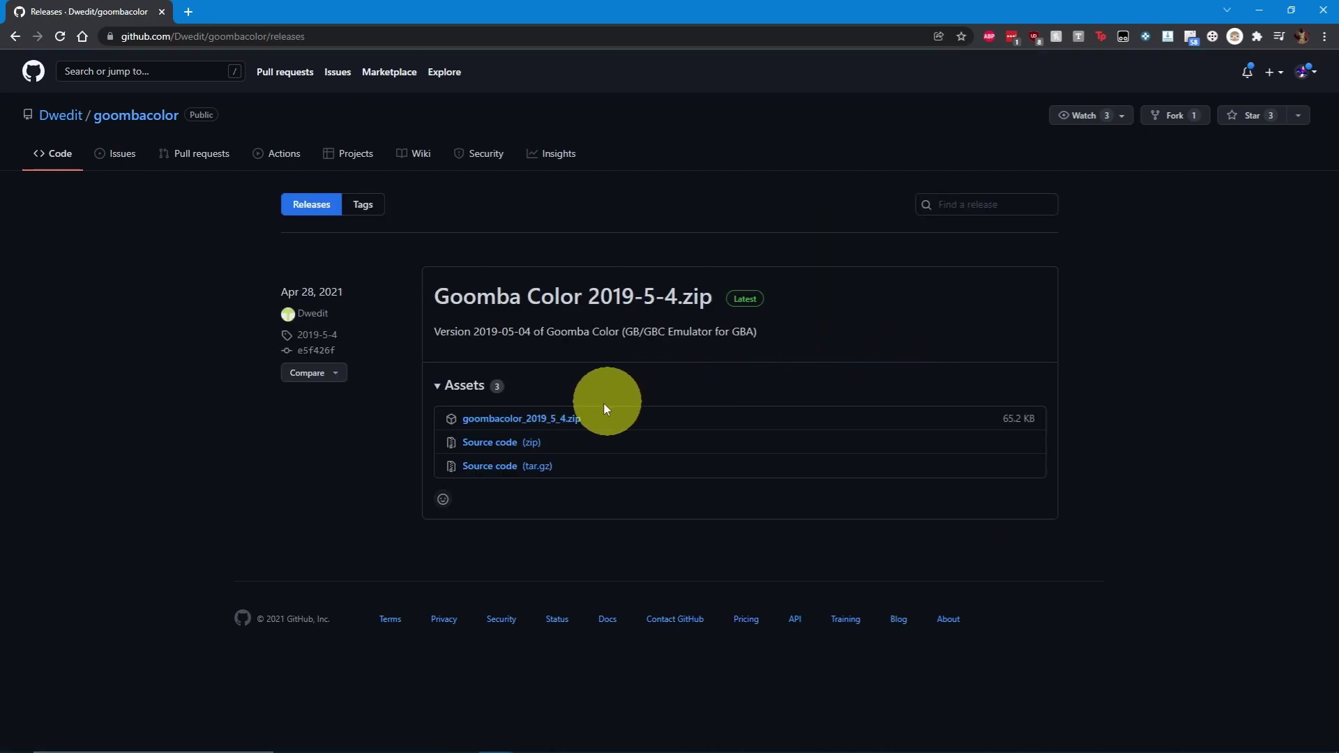
{"action": "left_click", "coordinate": [533, 420]}
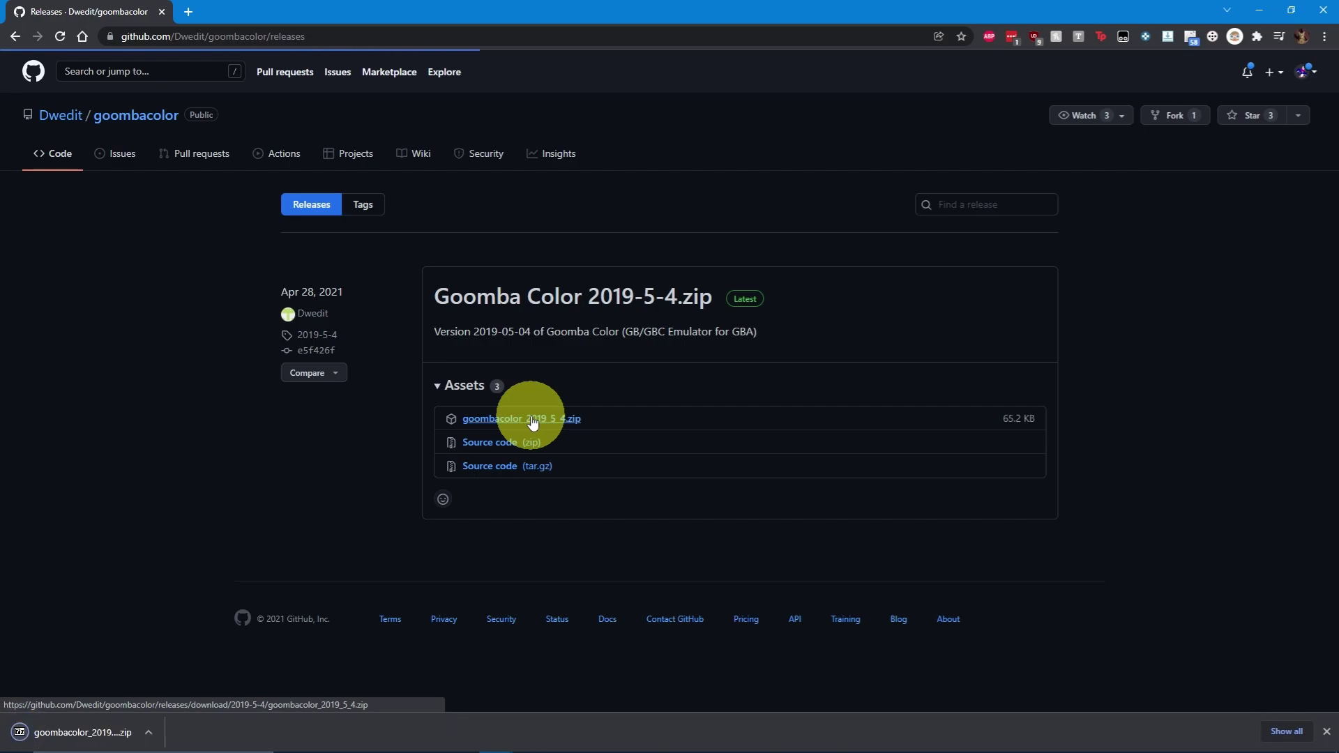
Step: Download PocketNES.1-4-2020.zip from the PocketNES 1-4-2020 build release in Dwedit's PocketNES repository
{"action": "left_click", "coordinate": [54, 120]}
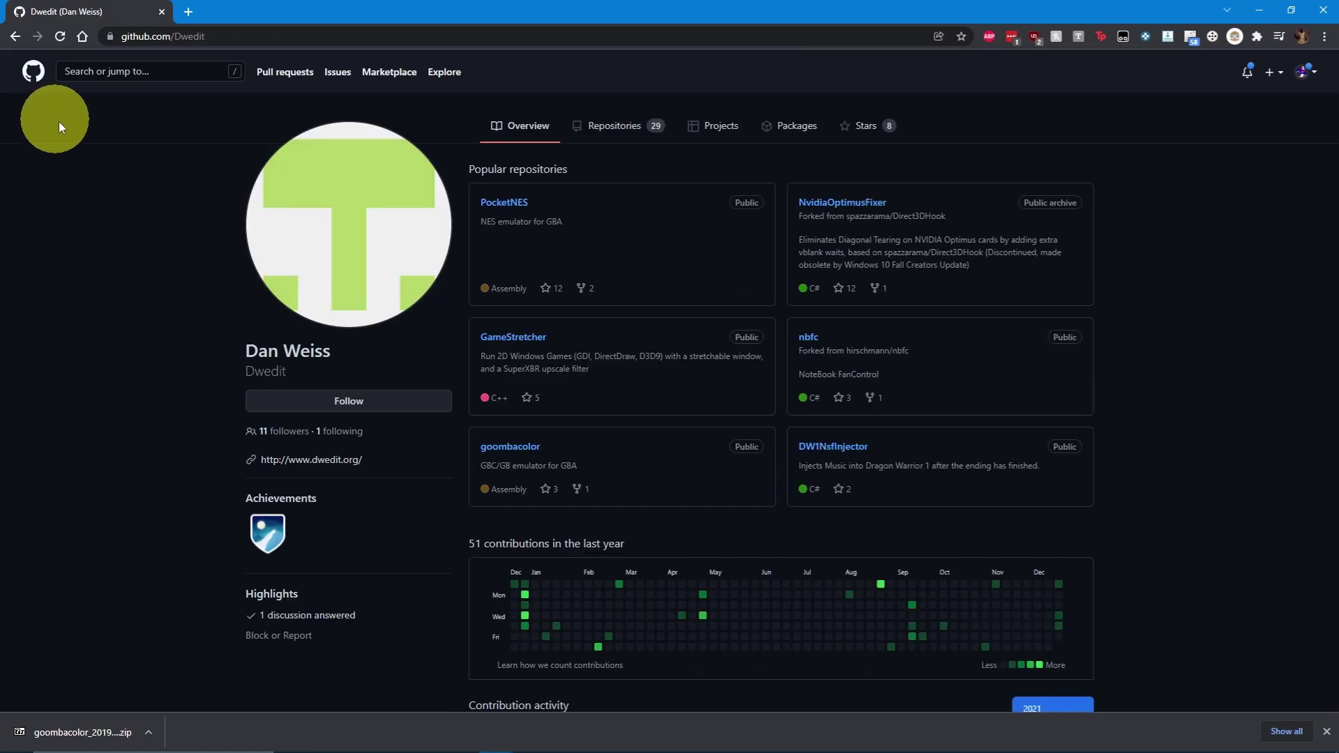
{"action": "left_click", "coordinate": [505, 204]}
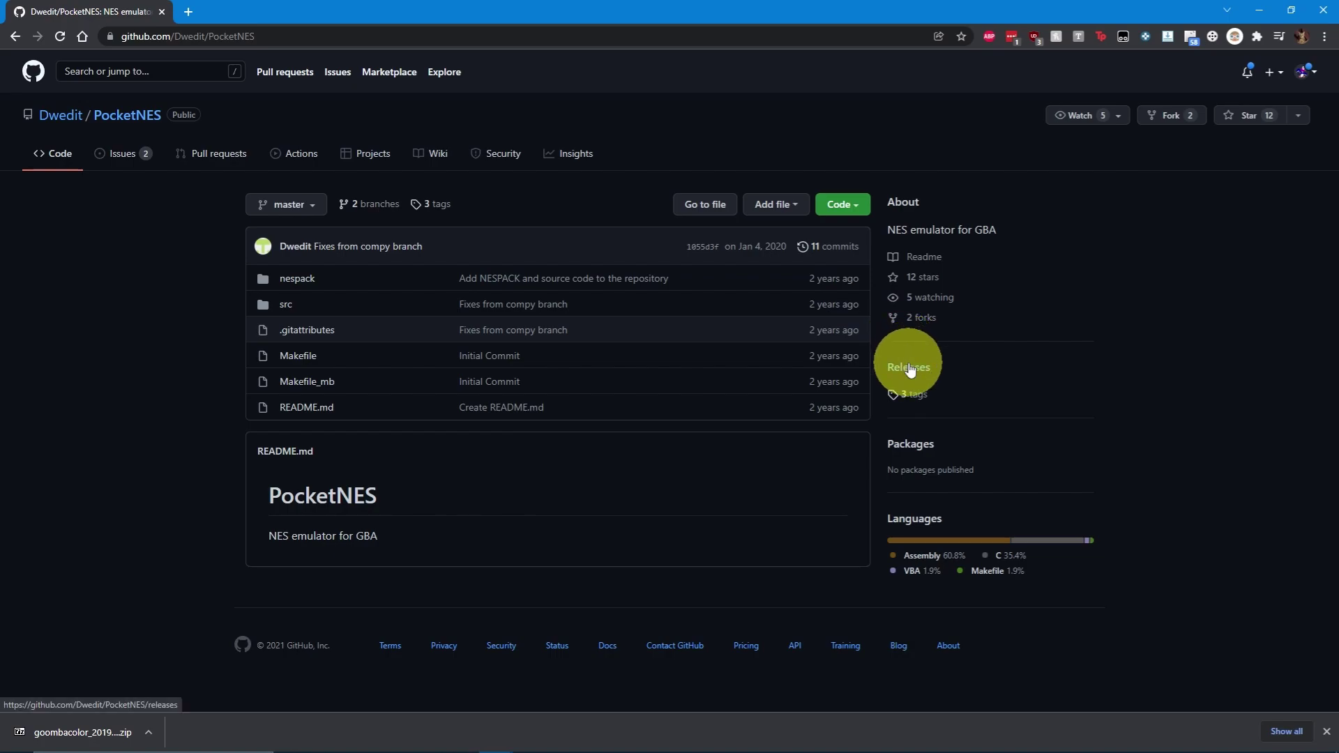
{"action": "left_click", "coordinate": [909, 368]}
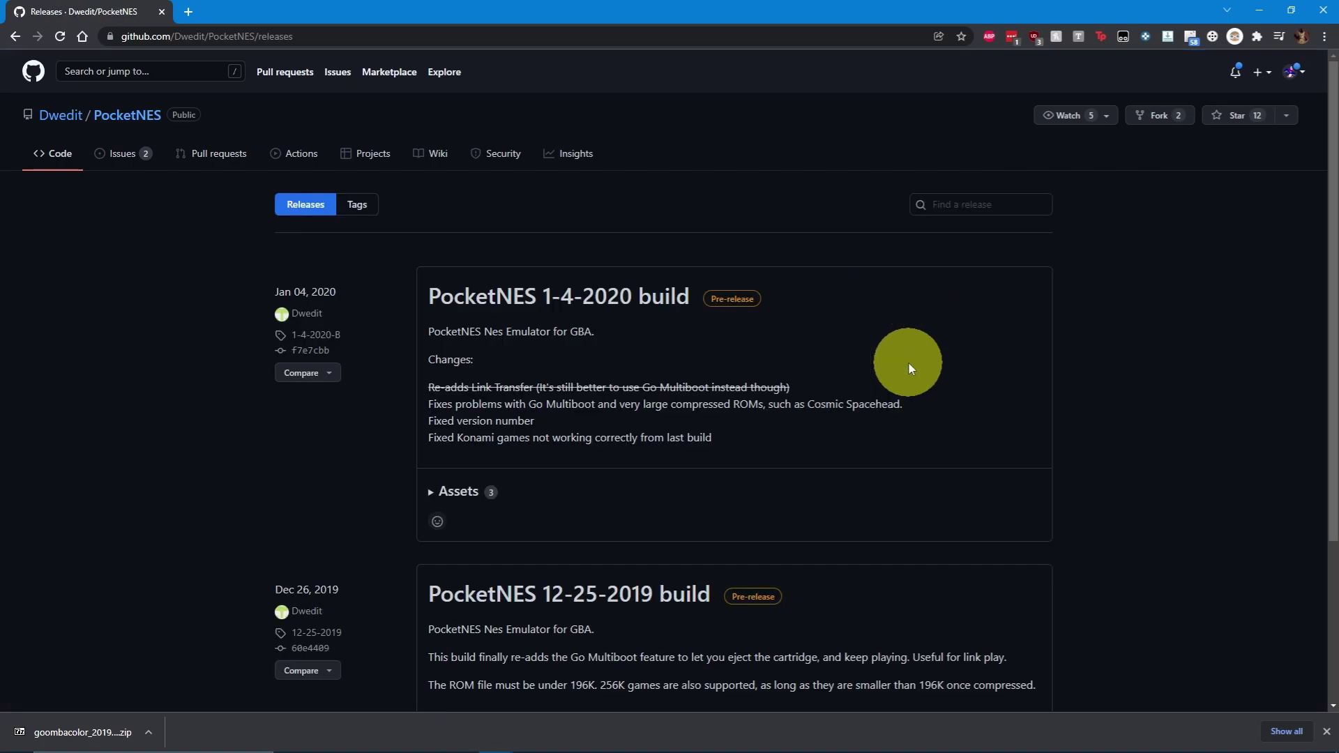
{"action": "left_click", "coordinate": [657, 301]}
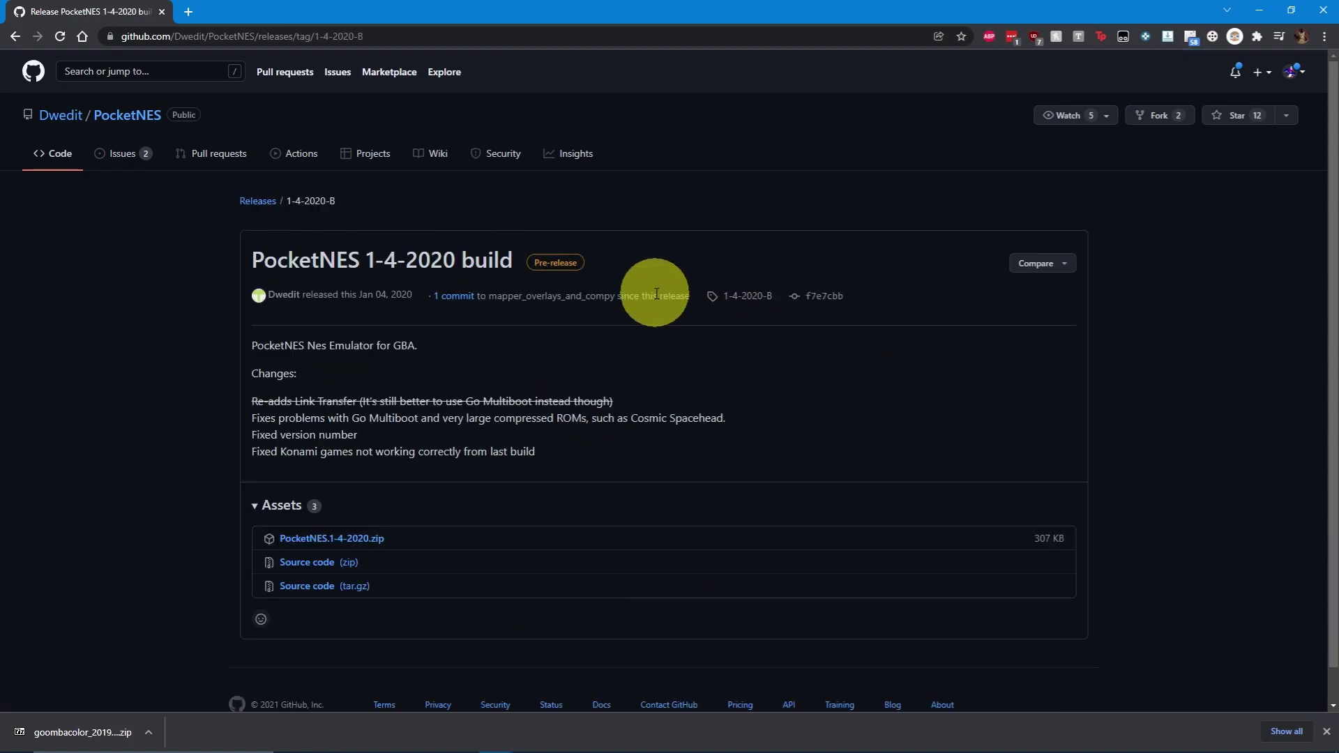
{"action": "left_click", "coordinate": [341, 541]}
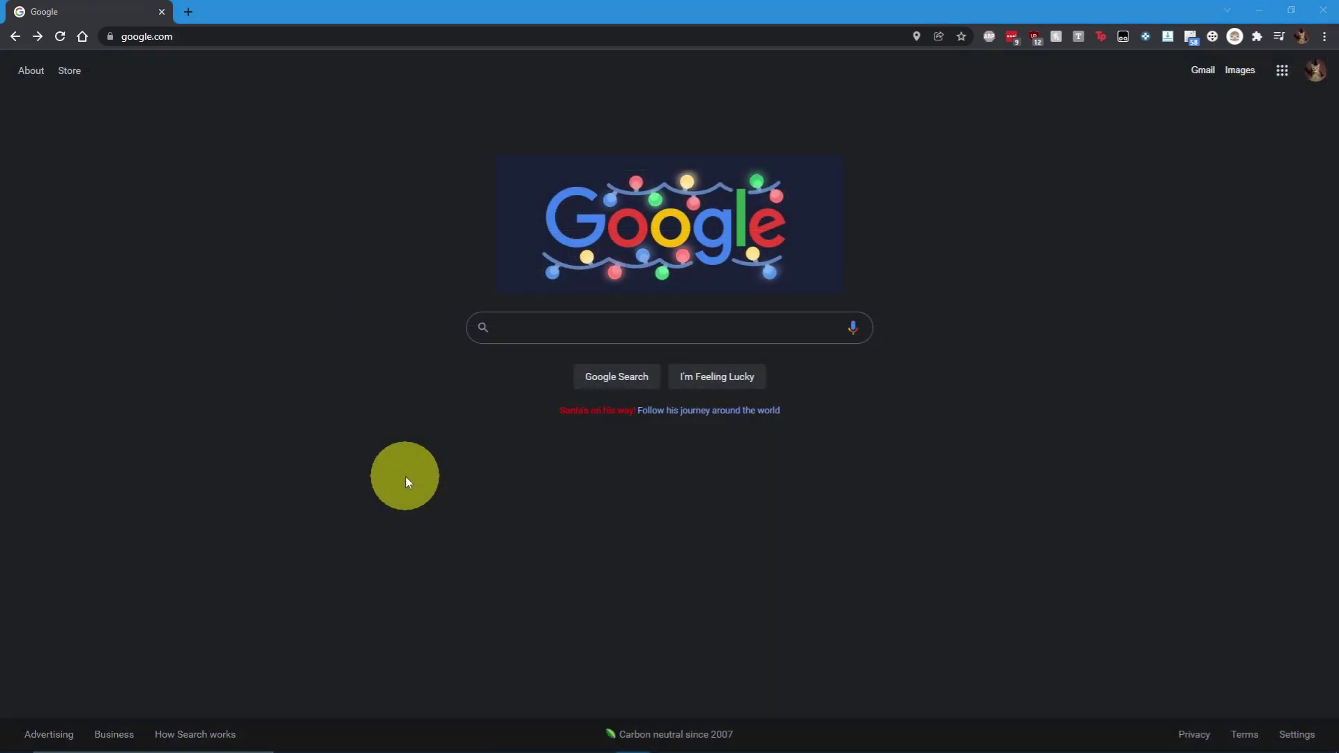
Step: Search Google for Zophar's Domain and open the zophar.net site
{"action": "left_click", "coordinate": [791, 332]}
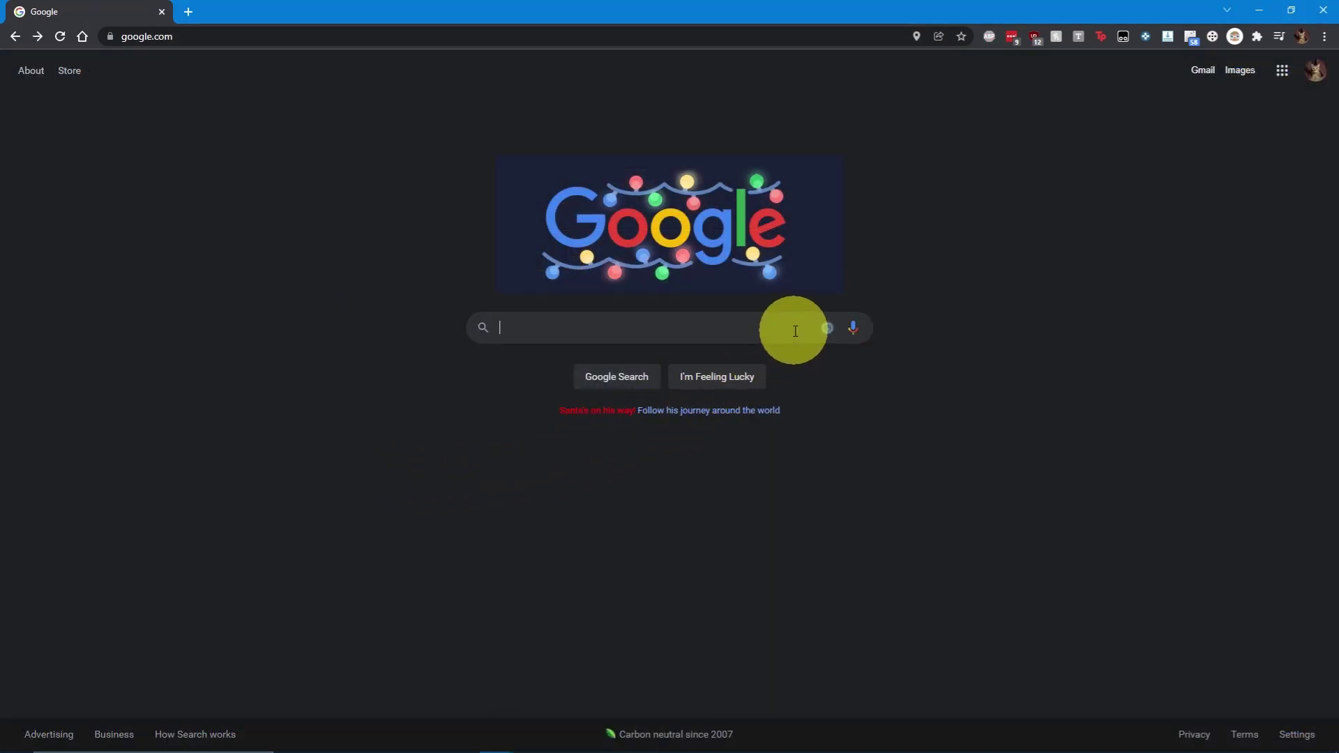
{"action": "type", "text": "Zophar"}
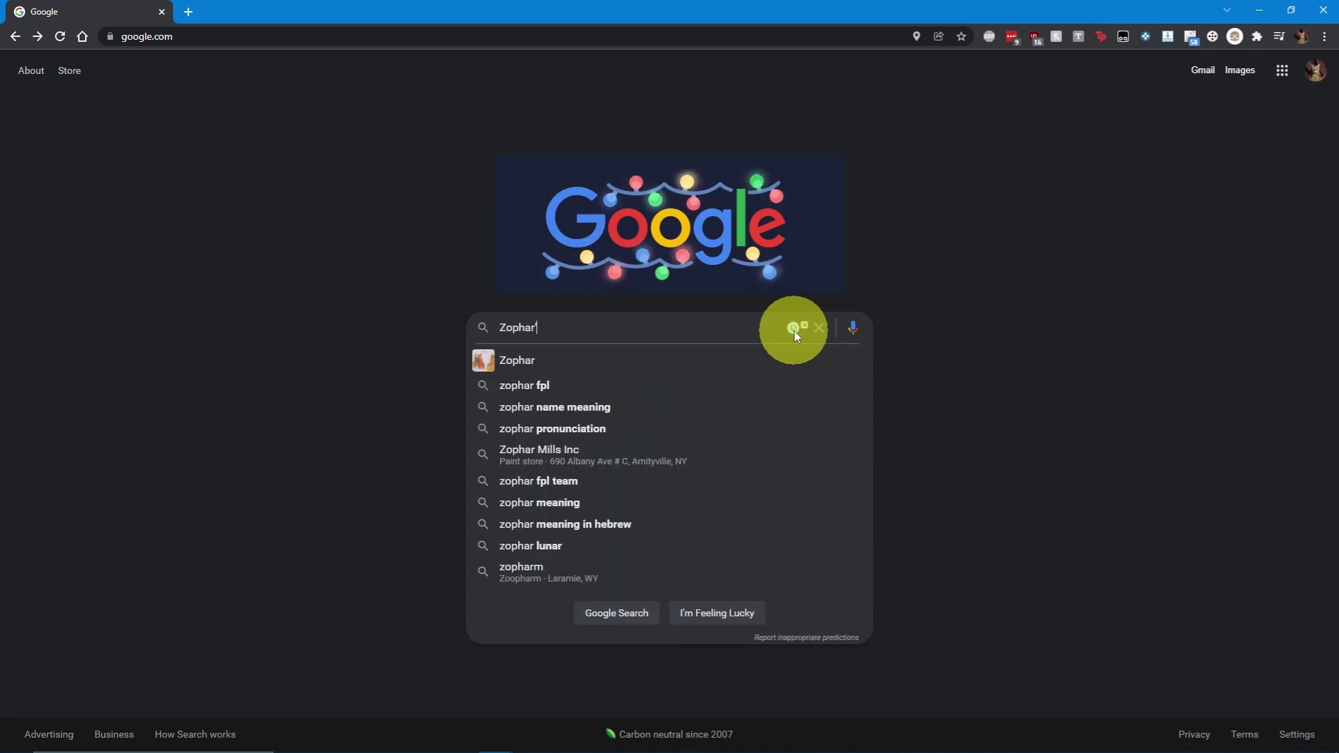
{"action": "type", "text": "'s Domain"}
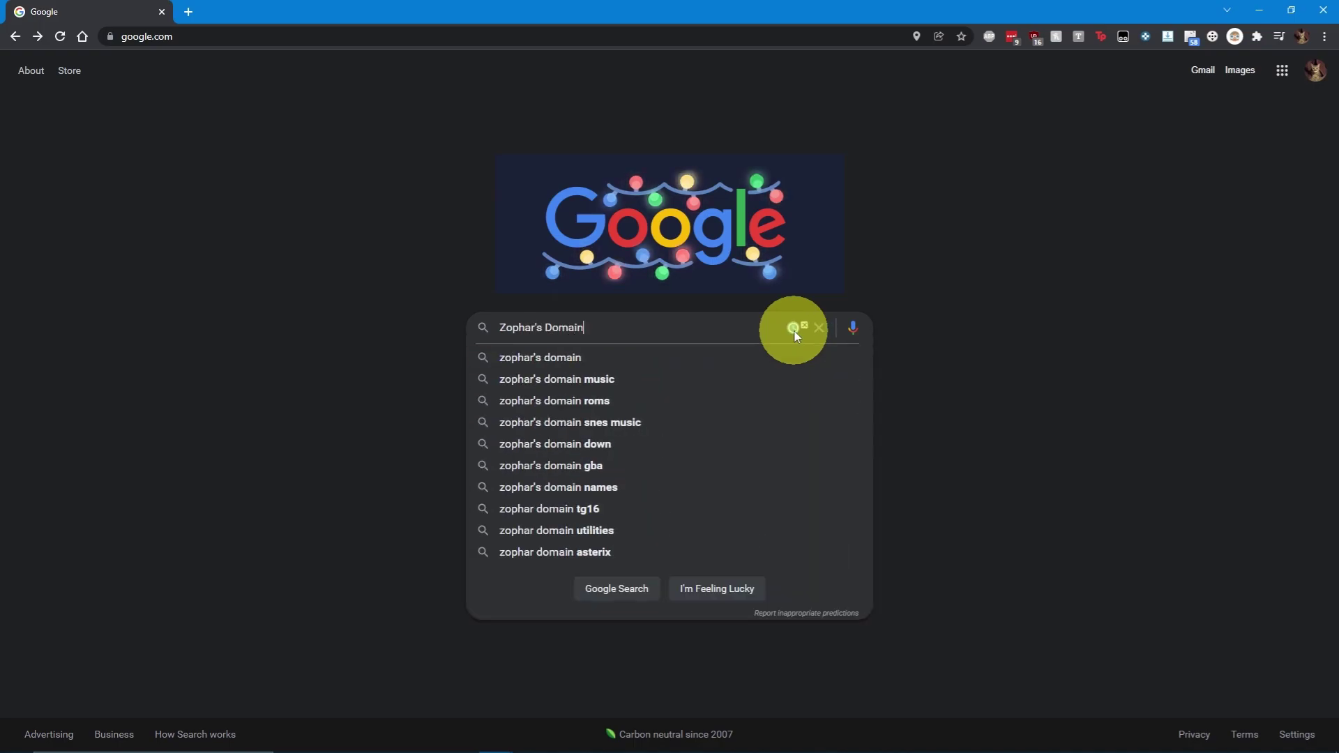
{"action": "key", "text": "Return"}
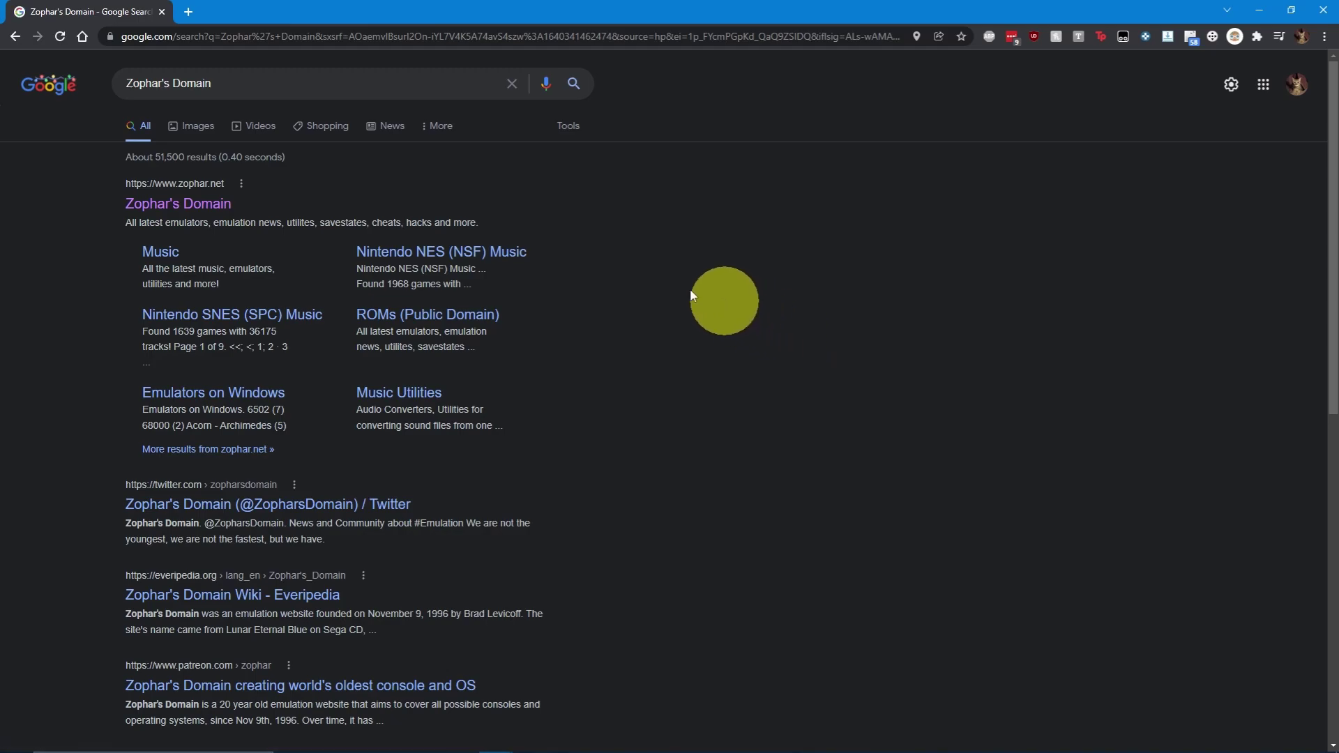
{"action": "left_click", "coordinate": [232, 202]}
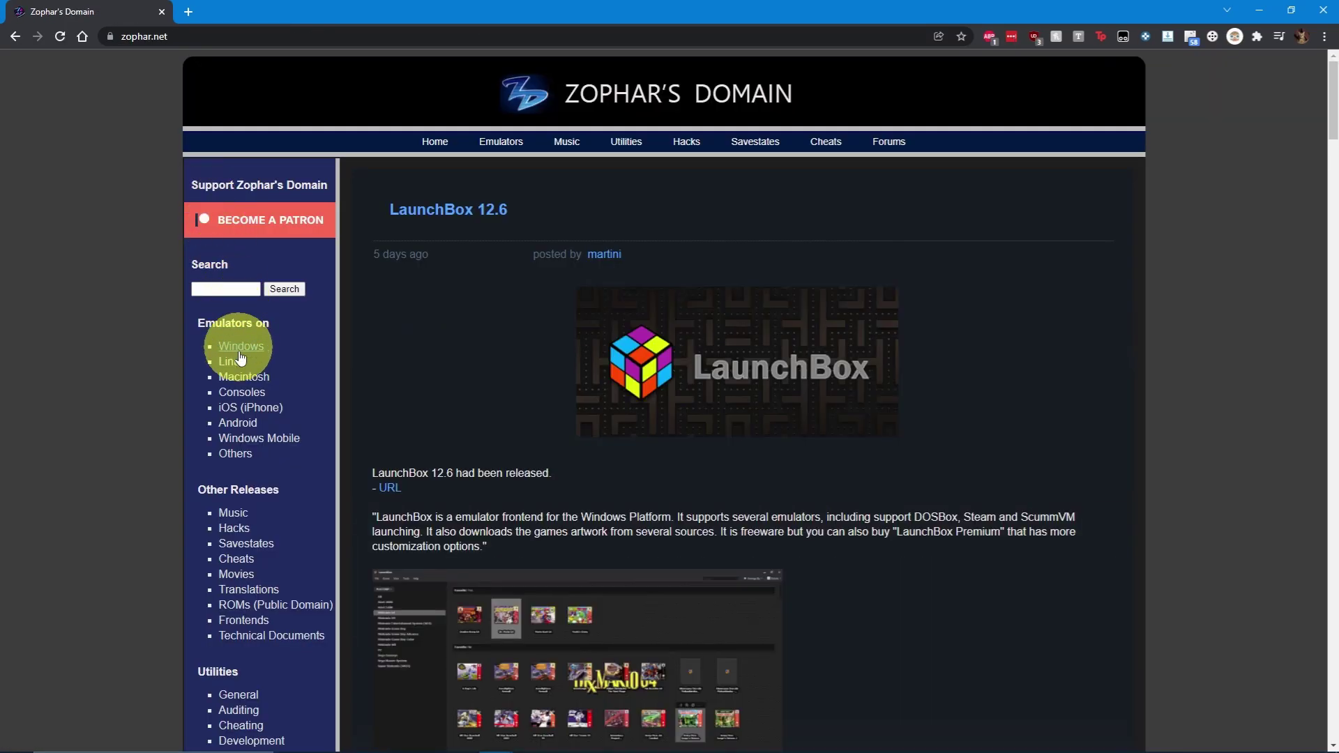
Step: Download the SMS Advance v2.5 binary from the Sega Master System / Game Gear emulators for the Game Boy / Advance console
{"action": "left_click", "coordinate": [242, 396]}
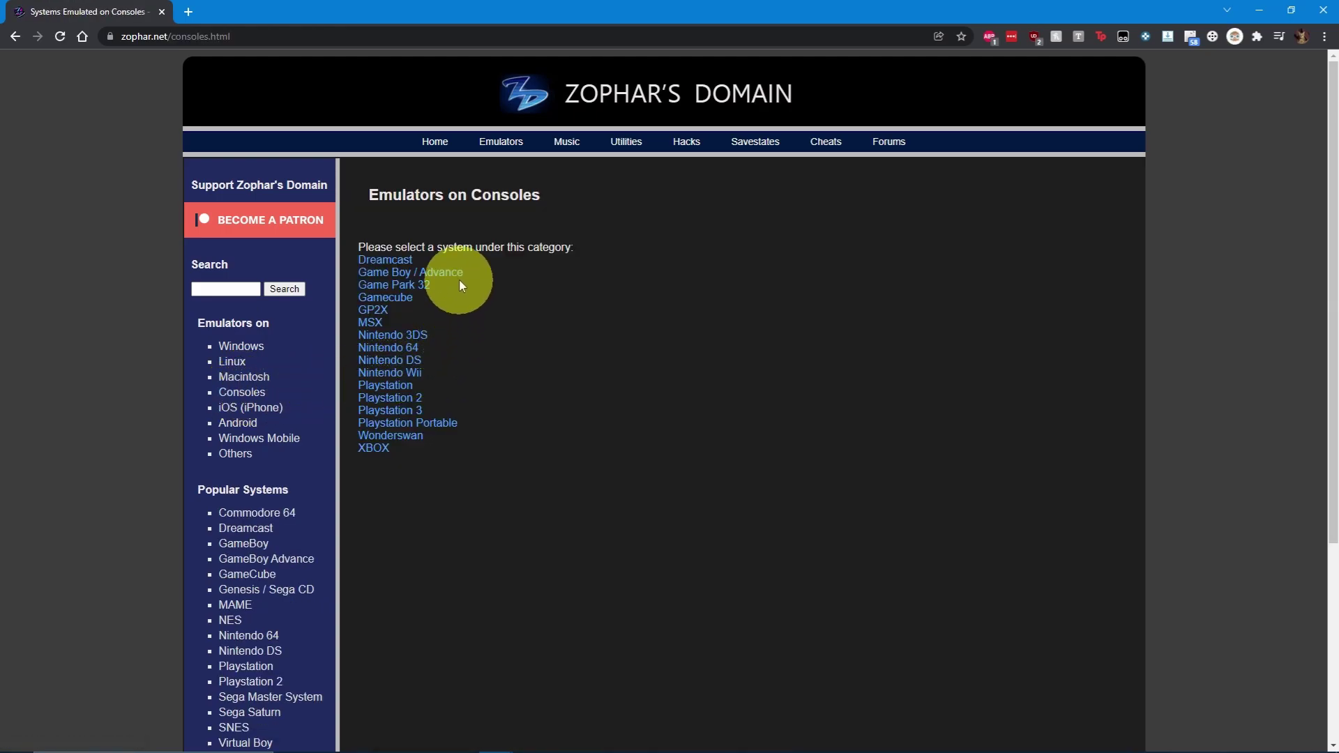
{"action": "left_click", "coordinate": [456, 278]}
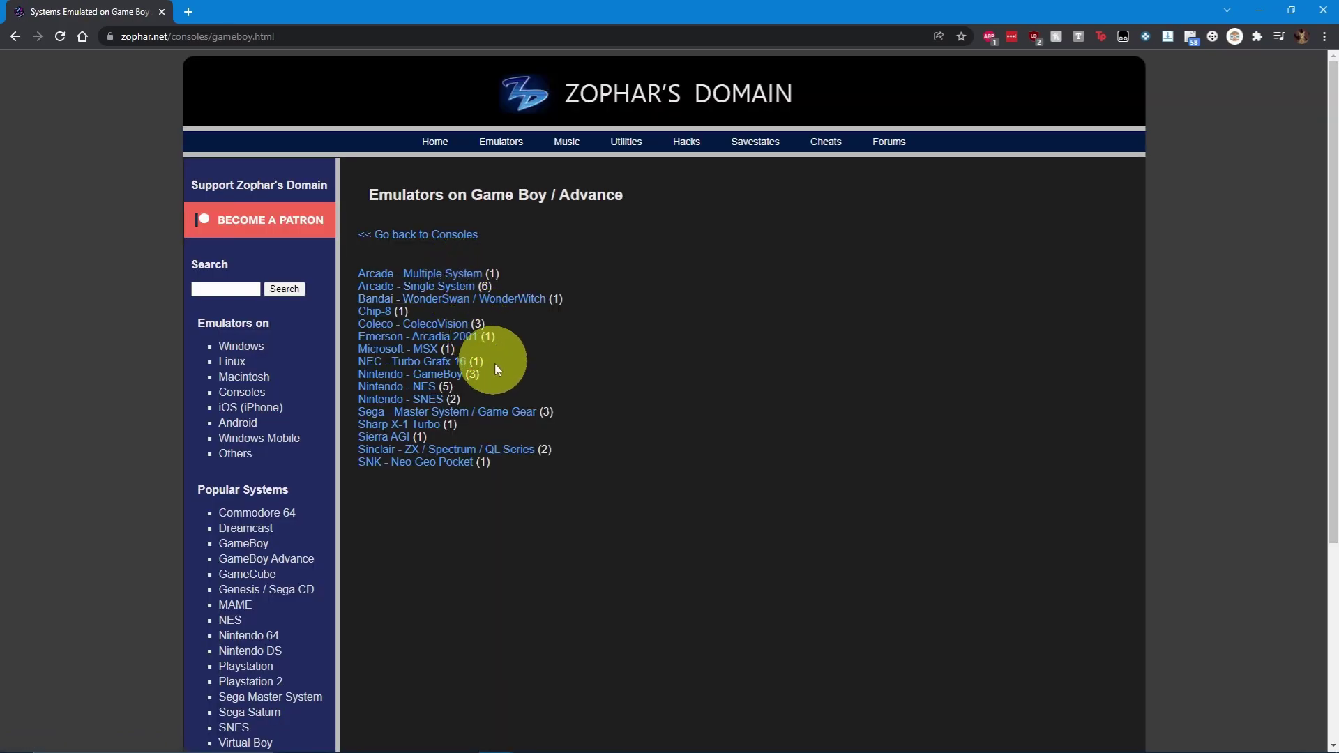
{"action": "left_click", "coordinate": [509, 417]}
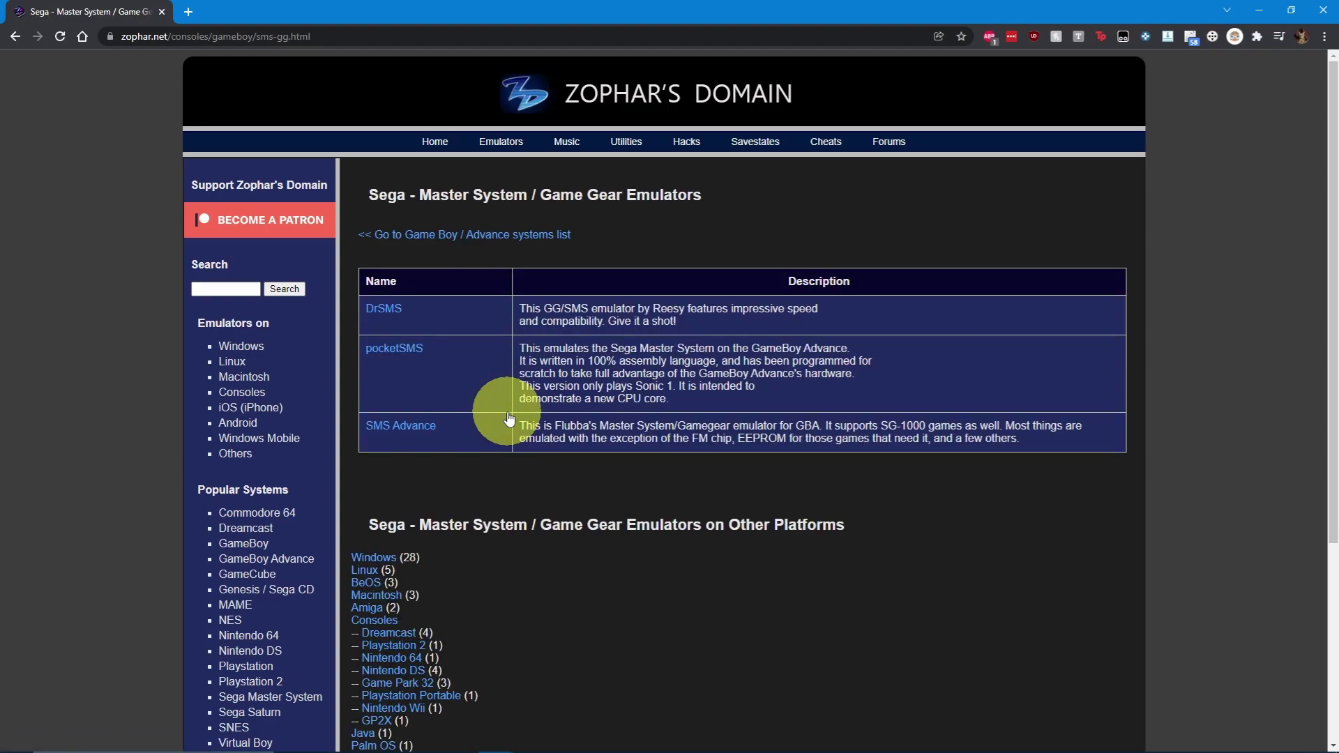
{"action": "left_click", "coordinate": [416, 431]}
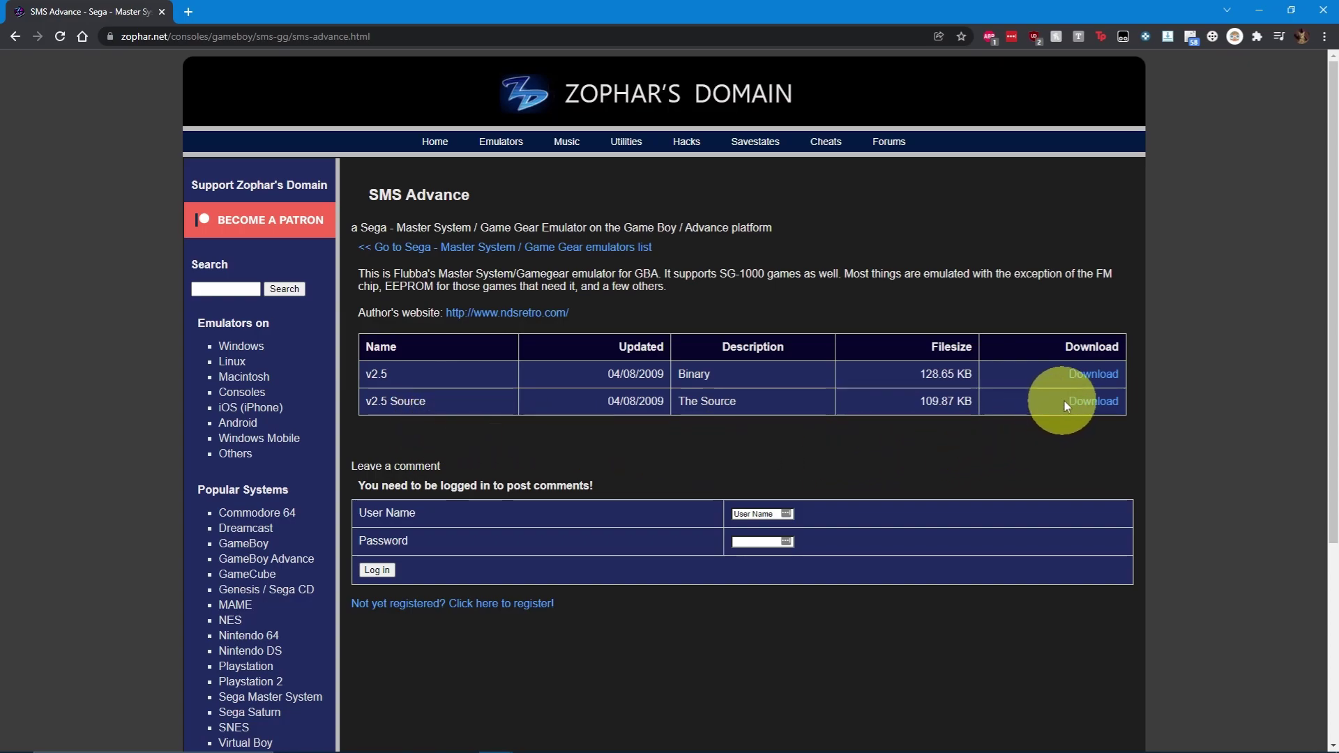
{"action": "left_click", "coordinate": [1087, 377]}
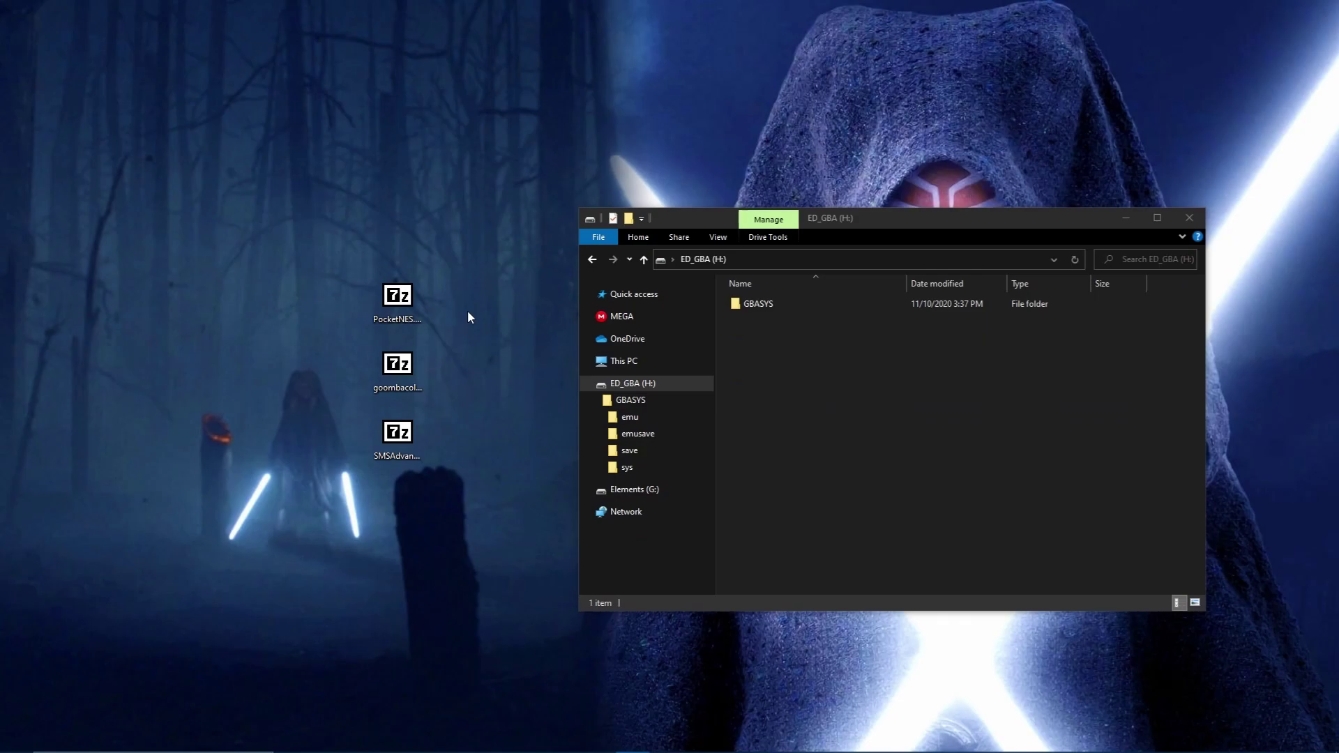
Step: Extract the emulator .gba file from each of the PocketNES, goombacolor and SMSAdvance archives onto the desktop
{"action": "double_click", "coordinate": [396, 299]}
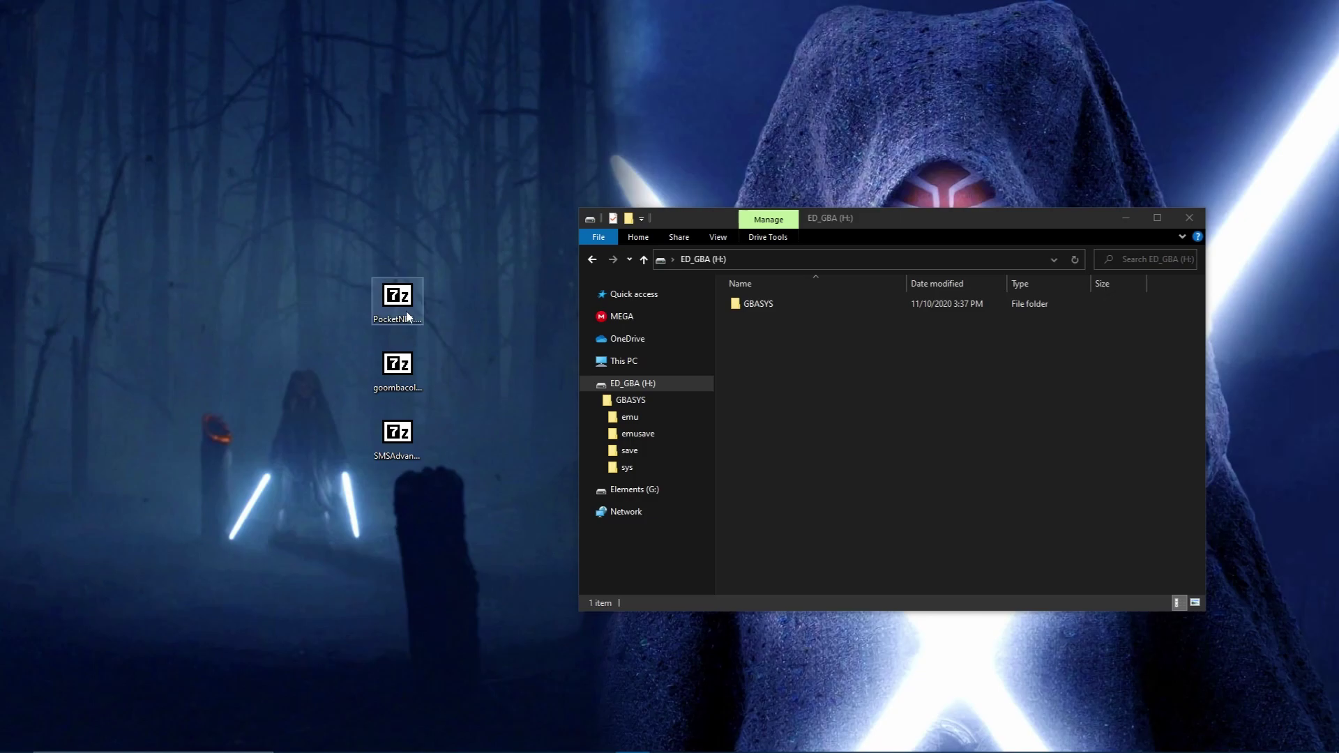
{"action": "left_click_drag", "start_coordinate": [99, 386], "coordinate": [449, 333]}
{"action": "left_click", "coordinate": [391, 219]}
{"action": "double_click", "coordinate": [391, 363]}
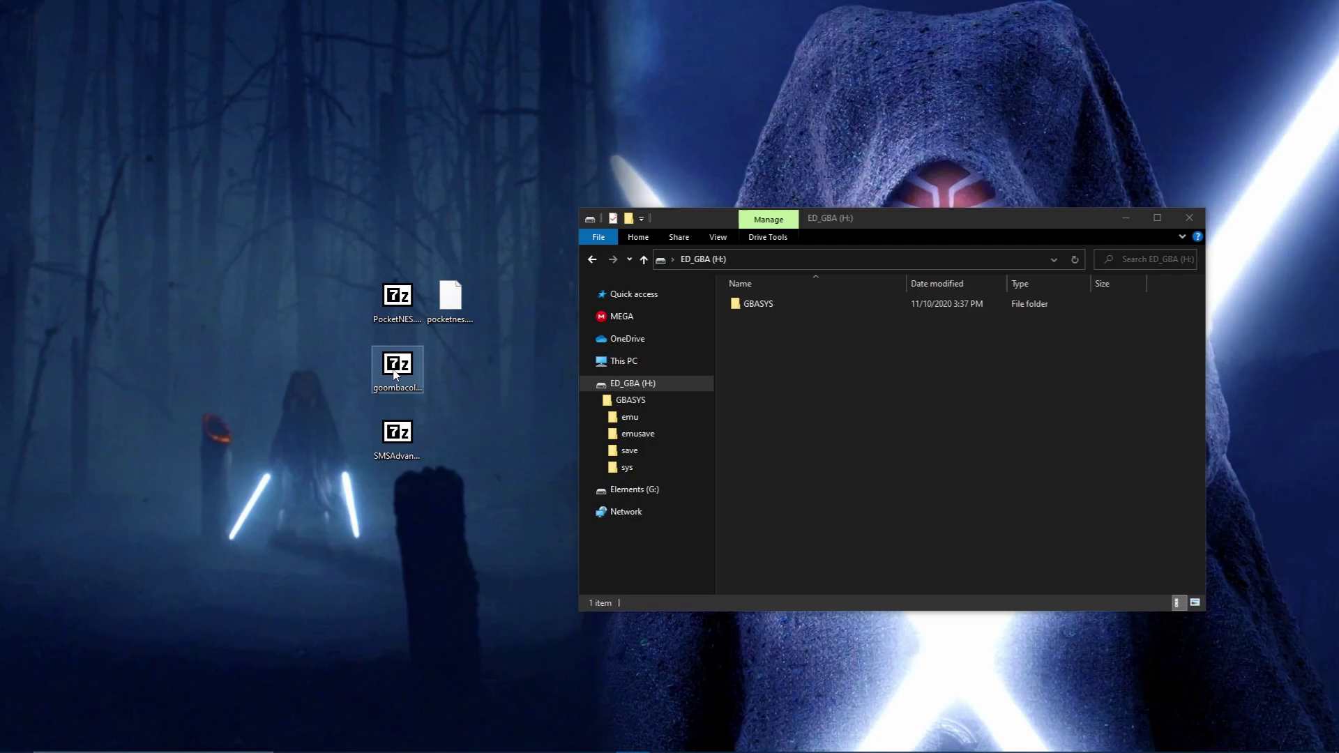
{"action": "left_click_drag", "start_coordinate": [109, 337], "coordinate": [449, 387]}
{"action": "left_click", "coordinate": [391, 217]}
{"action": "double_click", "coordinate": [396, 433]}
{"action": "left_click_drag", "start_coordinate": [119, 418], "coordinate": [448, 456]}
{"action": "left_click", "coordinate": [391, 216]}
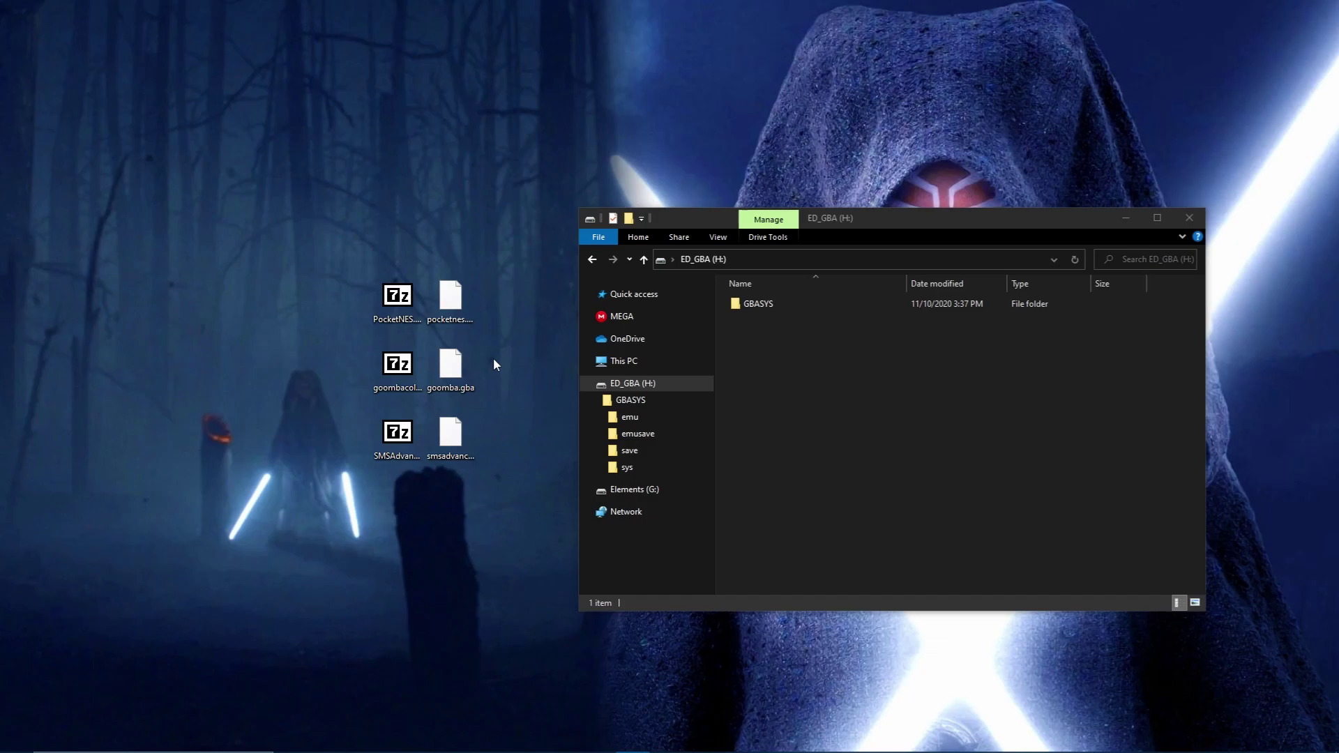
Step: Make a duplicate of goomba.gba and of smsadvance.gba on the desktop
{"action": "right_click", "coordinate": [453, 364]}
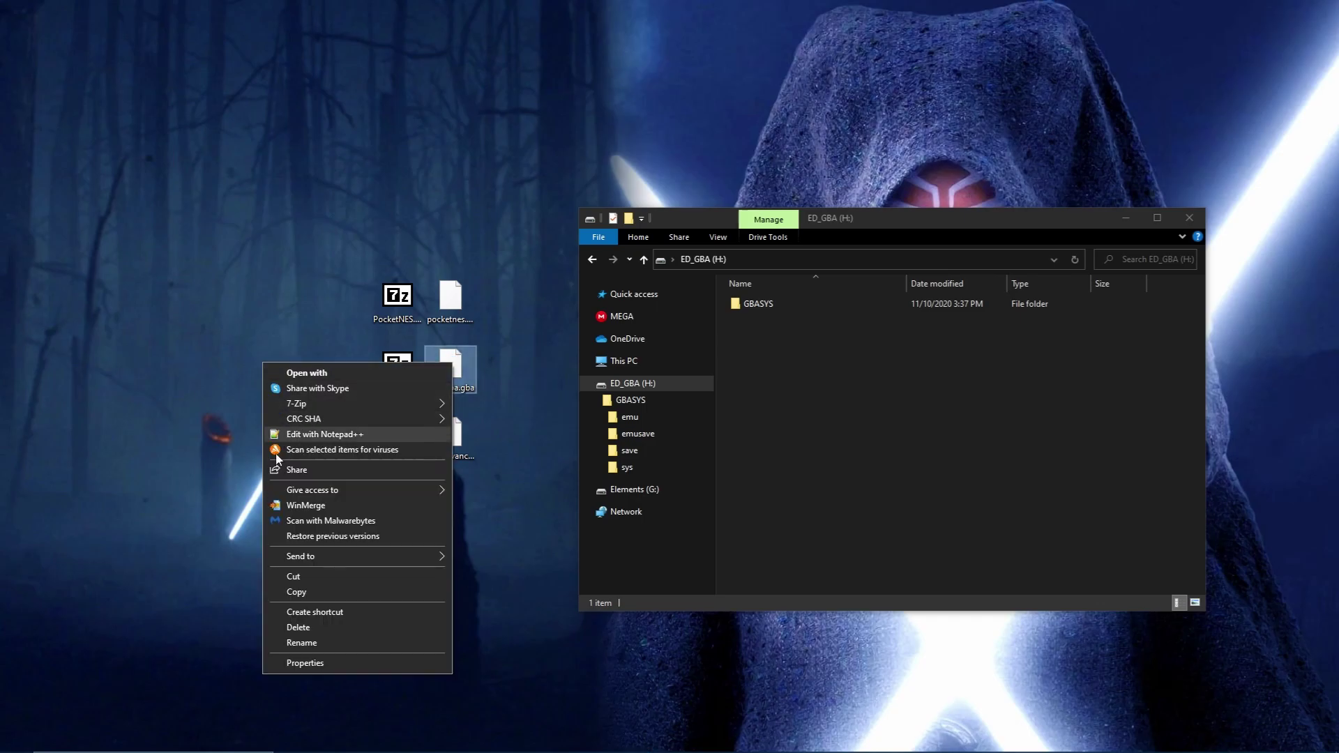
{"action": "left_click", "coordinate": [284, 591]}
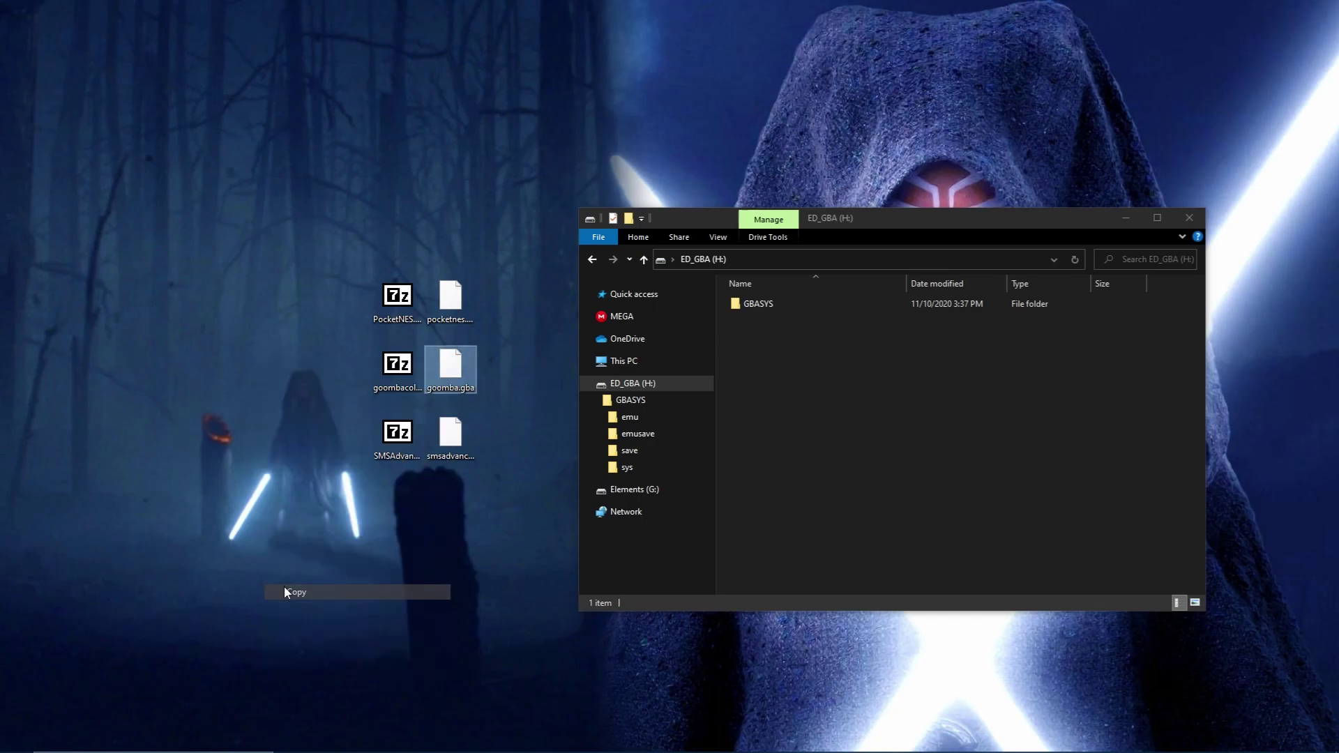
{"action": "right_click", "coordinate": [509, 362]}
{"action": "left_click", "coordinate": [453, 422]}
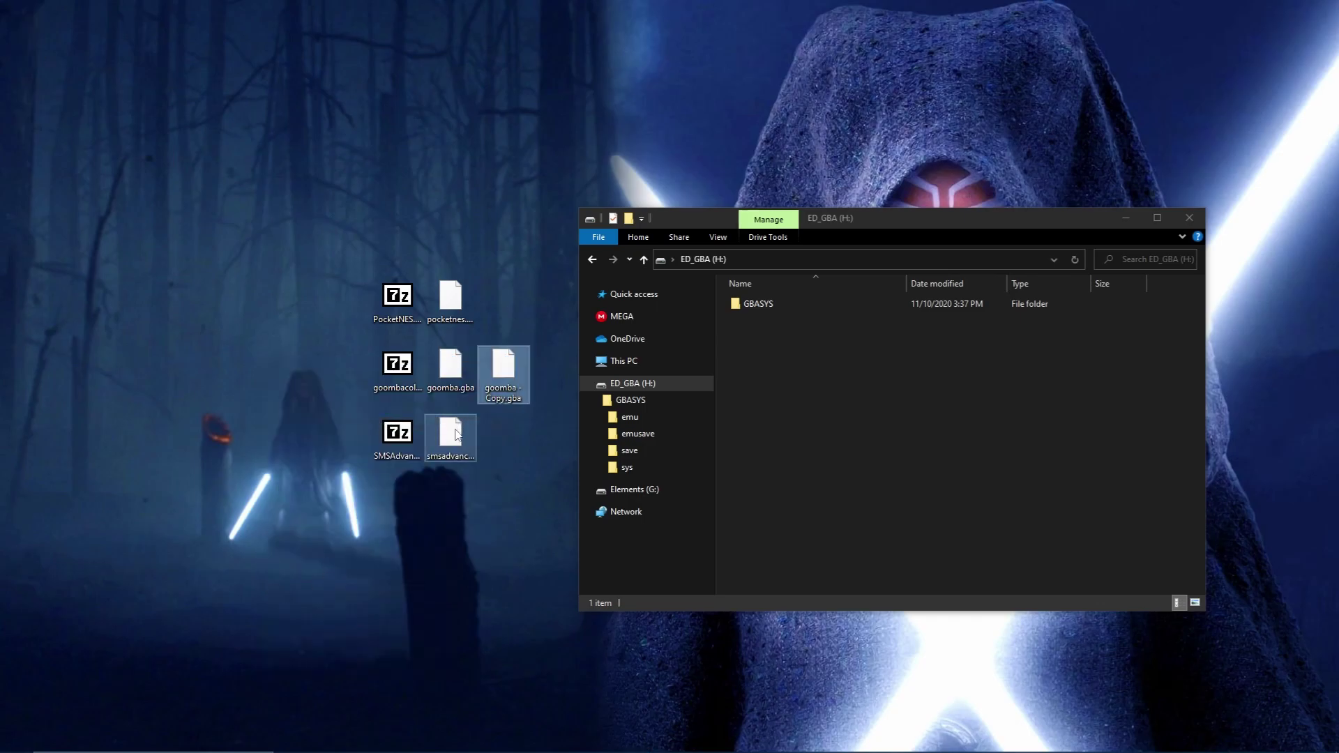
{"action": "right_click", "coordinate": [454, 433]}
{"action": "left_click", "coordinate": [328, 659]}
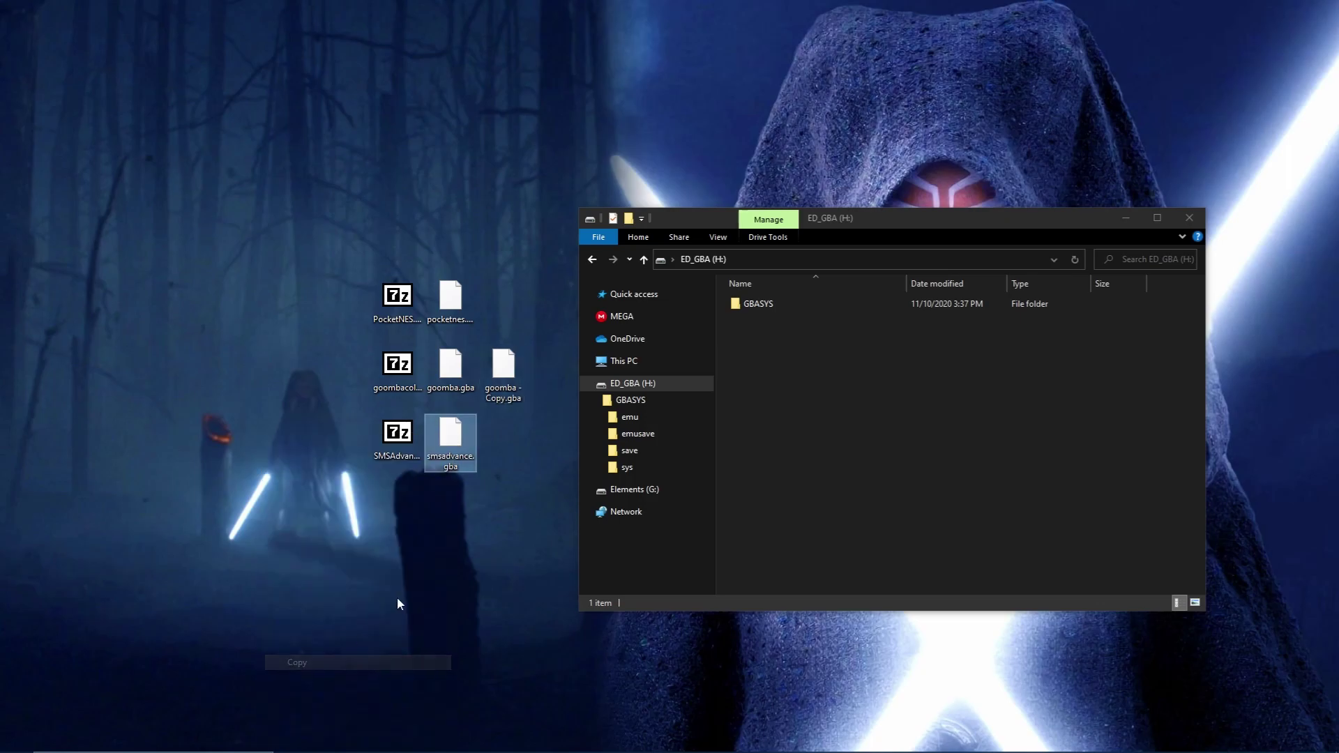
{"action": "right_click", "coordinate": [505, 437]}
{"action": "left_click", "coordinate": [442, 501]}
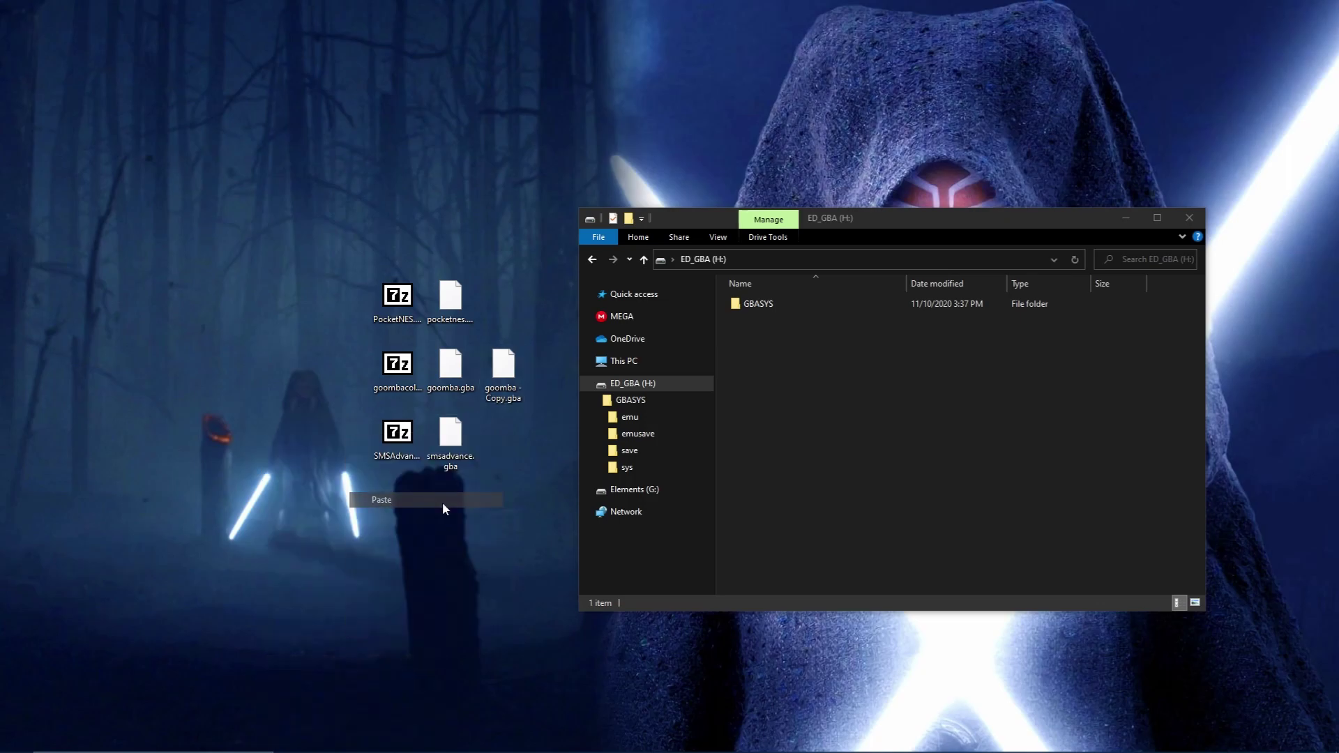
{"action": "left_click", "coordinate": [462, 508]}
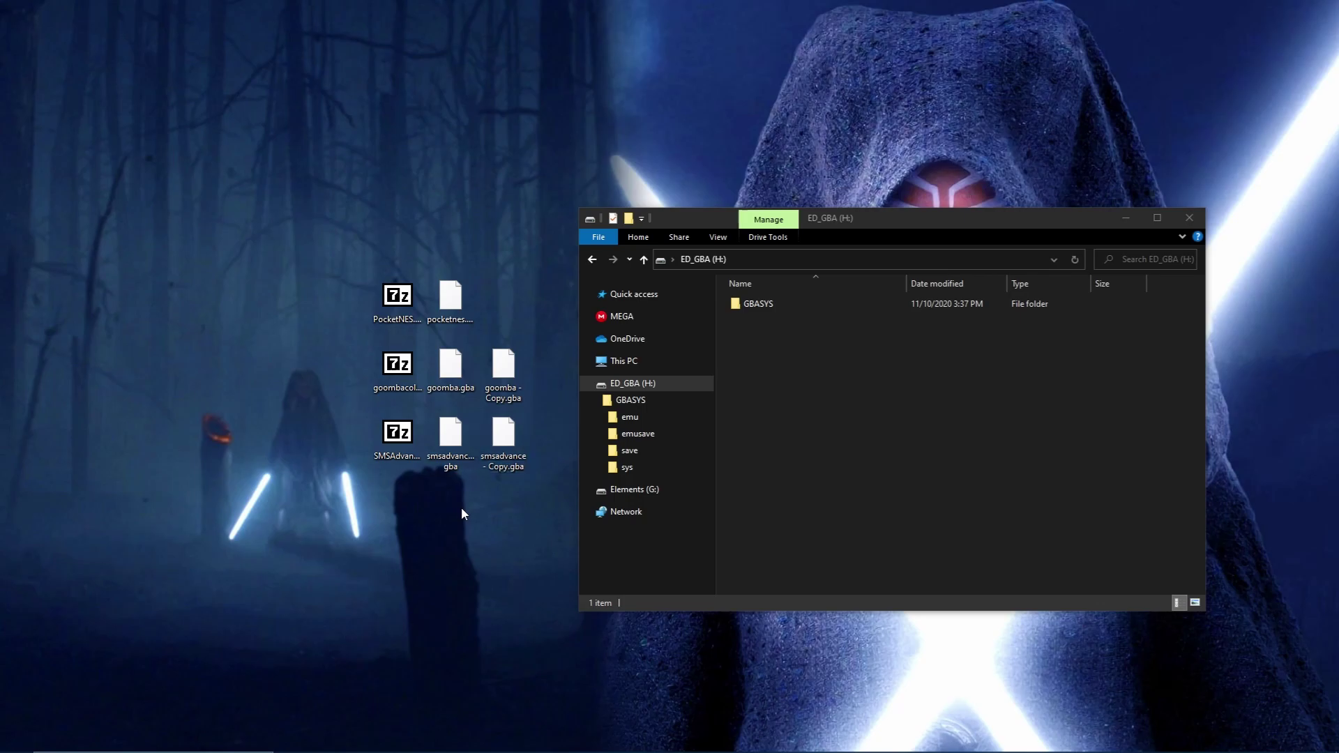
Step: Rename the extracted PocketNES emulator file on the desktop as nes.gba
{"action": "left_click", "coordinate": [445, 321]}
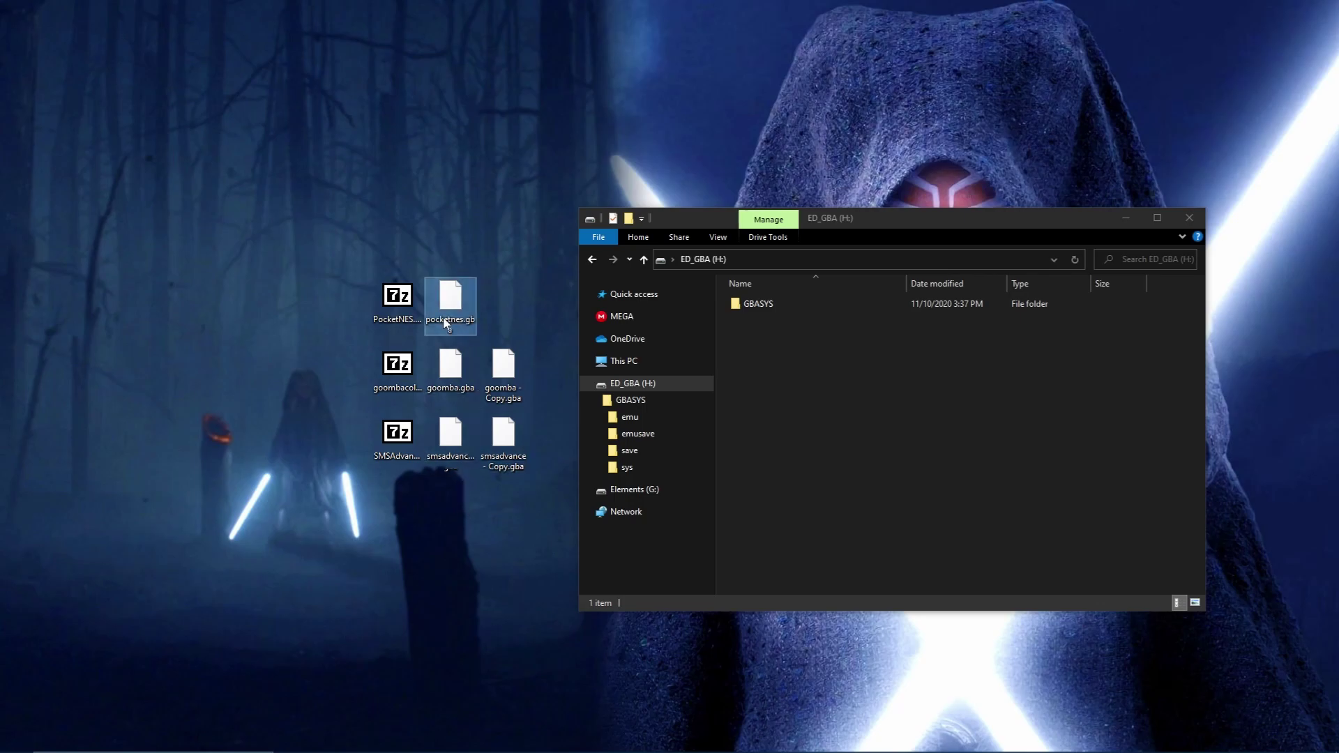
{"action": "left_click", "coordinate": [446, 322]}
{"action": "type", "text": "nes"}
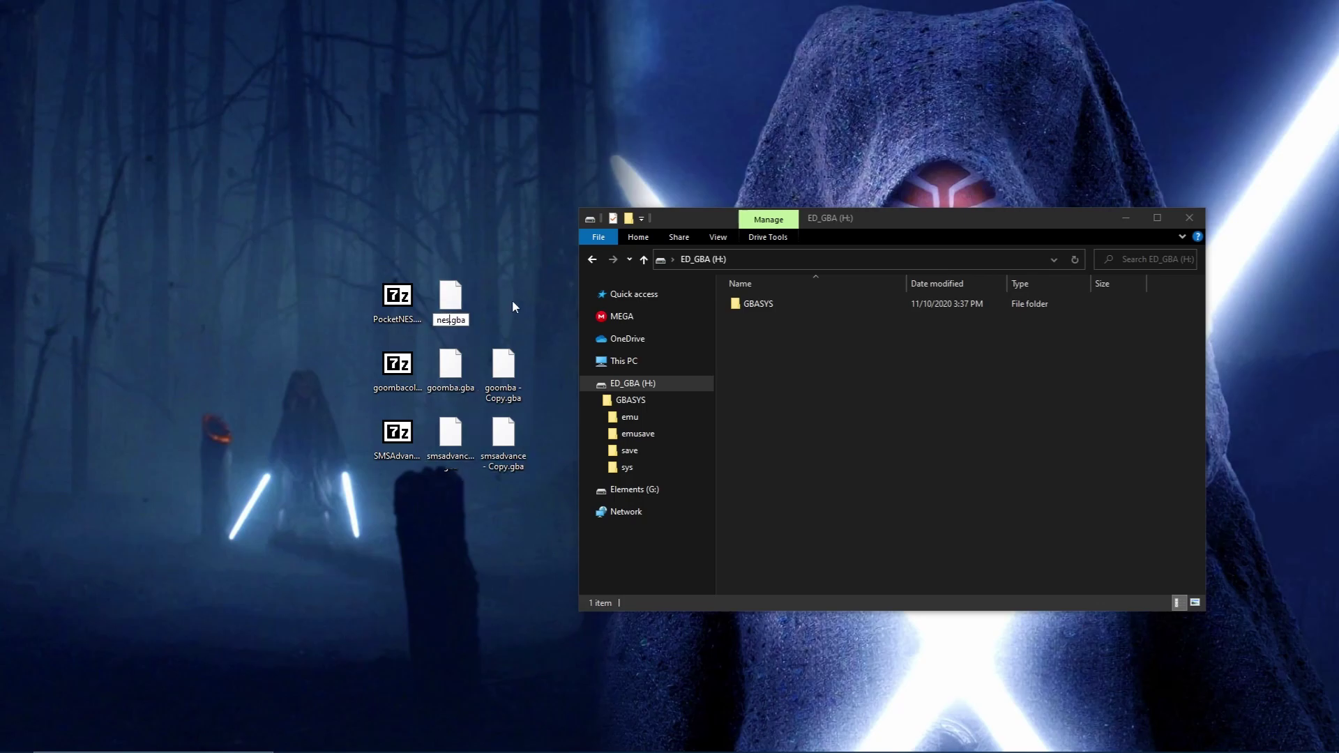
{"action": "key", "text": "Return"}
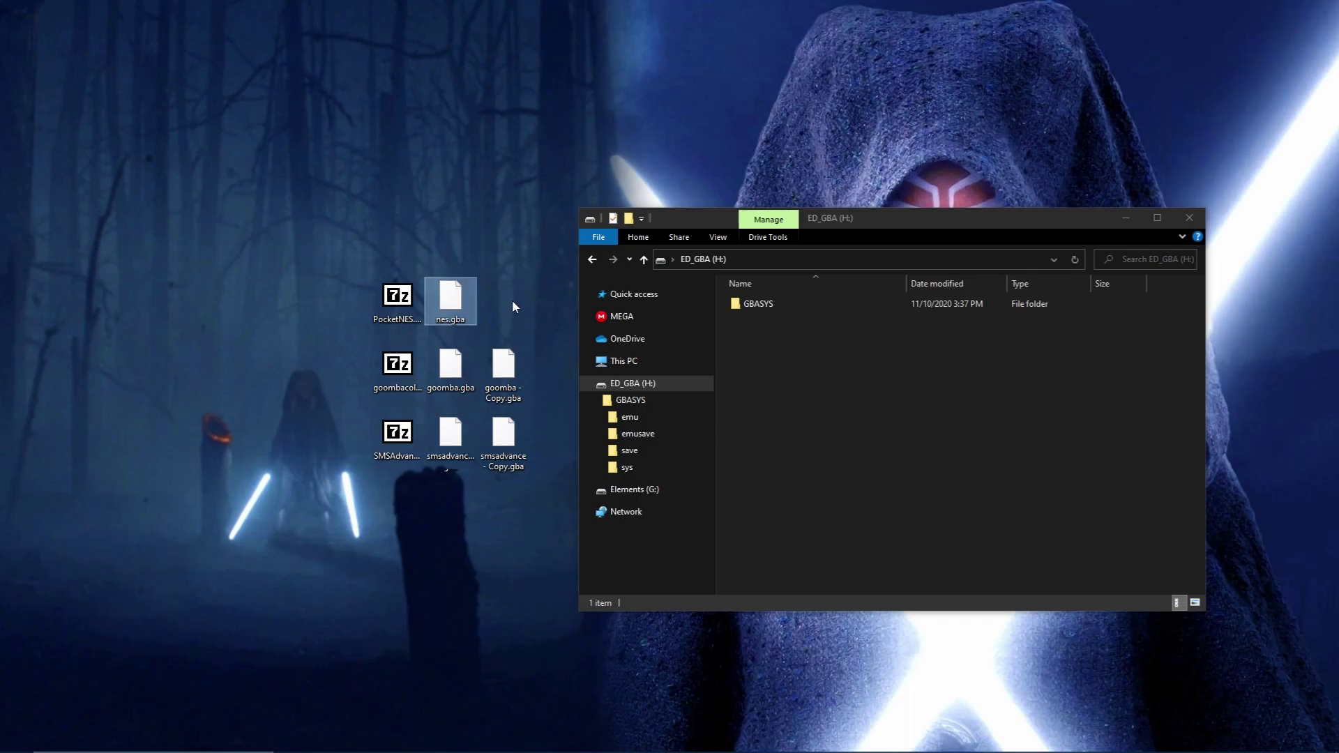
Step: Rename goomba.gba as gb.gba and its duplicate as gbc.gba
{"action": "left_click", "coordinate": [448, 387]}
{"action": "type", "text": "gb"}
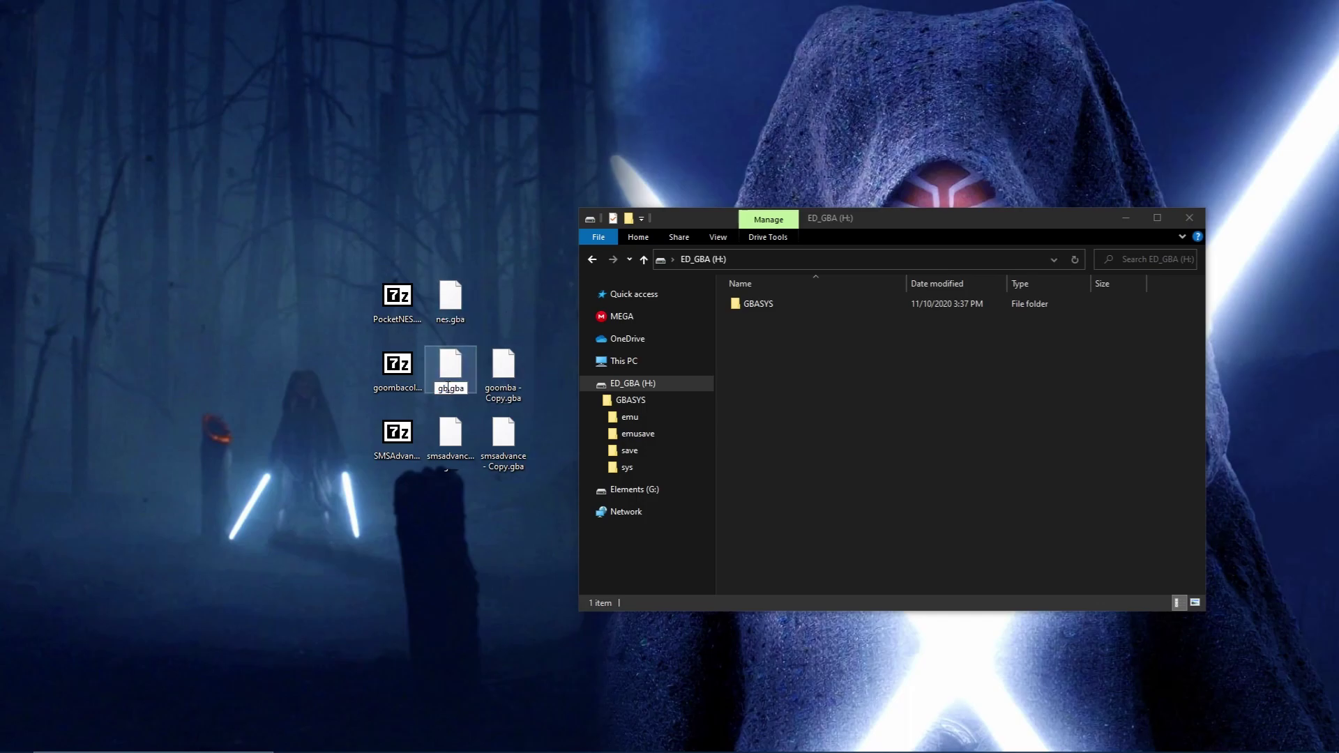
{"action": "left_click", "coordinate": [509, 394]}
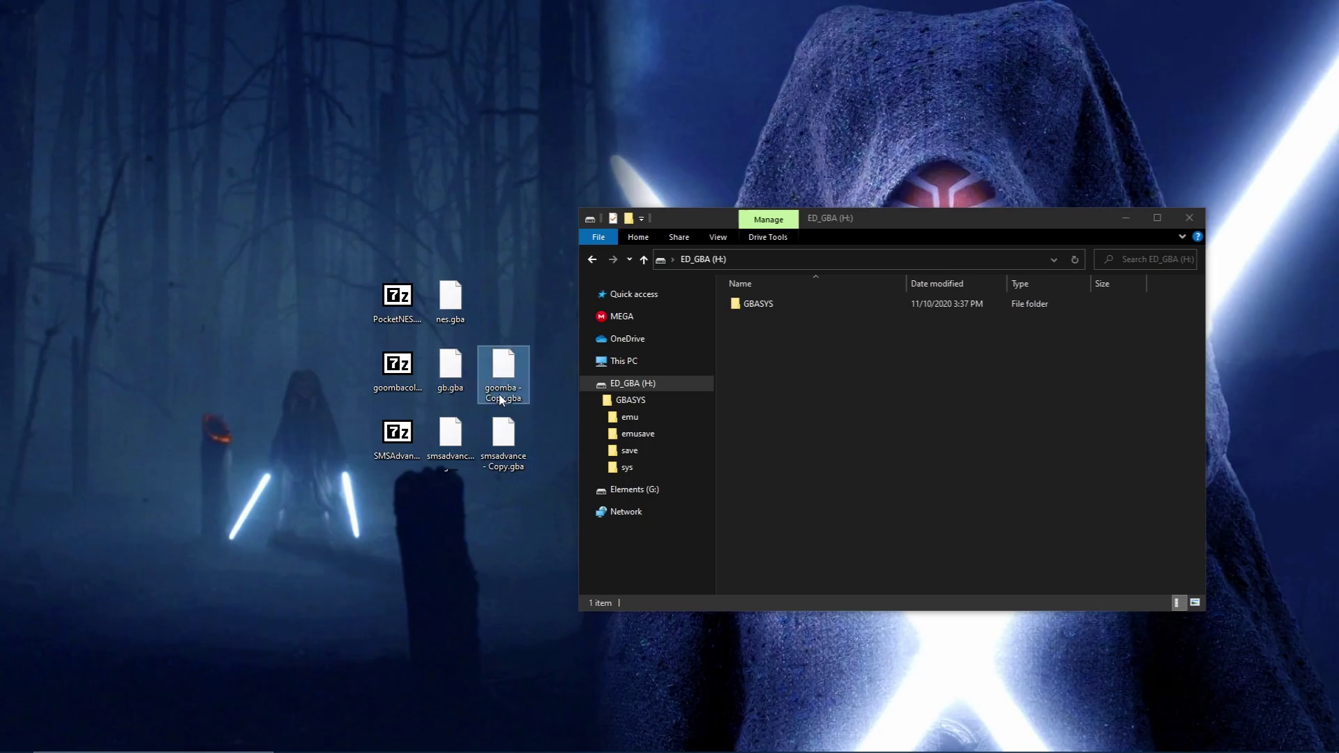
{"action": "left_click", "coordinate": [502, 398]}
{"action": "type", "text": "gbc"}
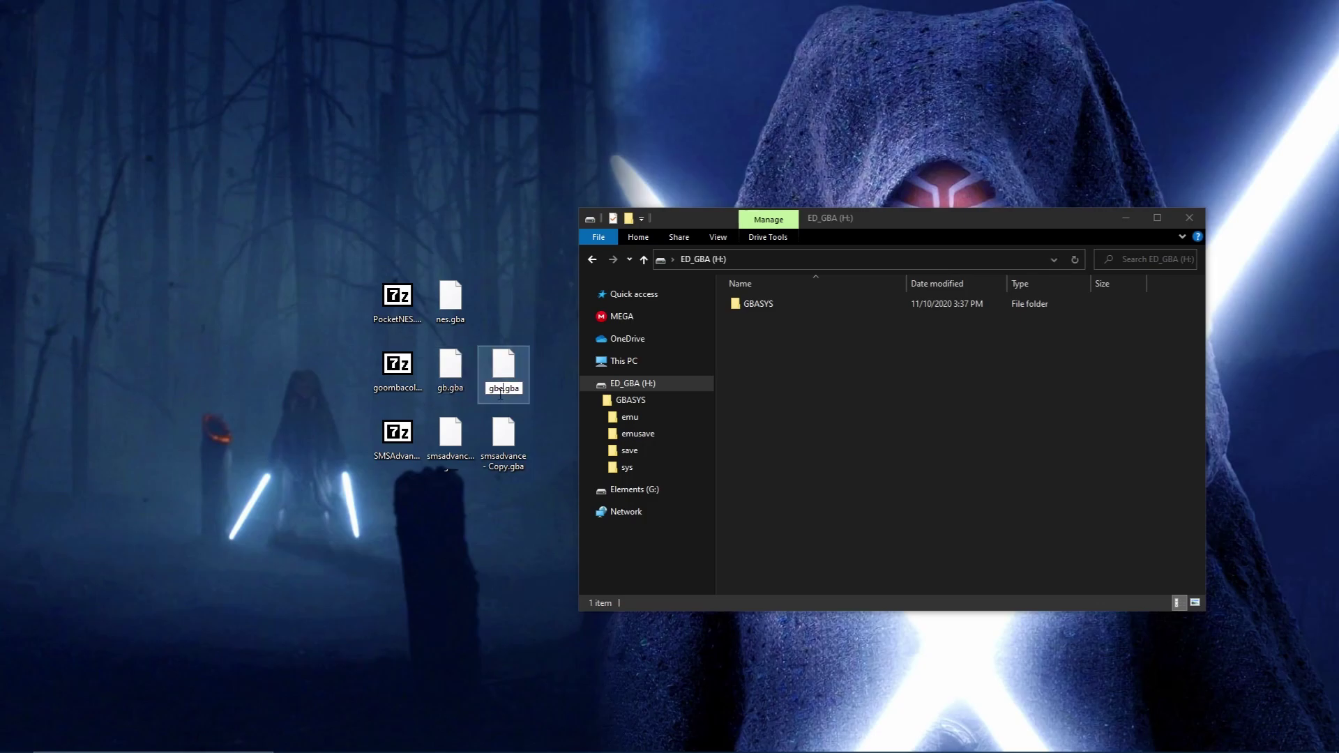
{"action": "left_click", "coordinate": [472, 511]}
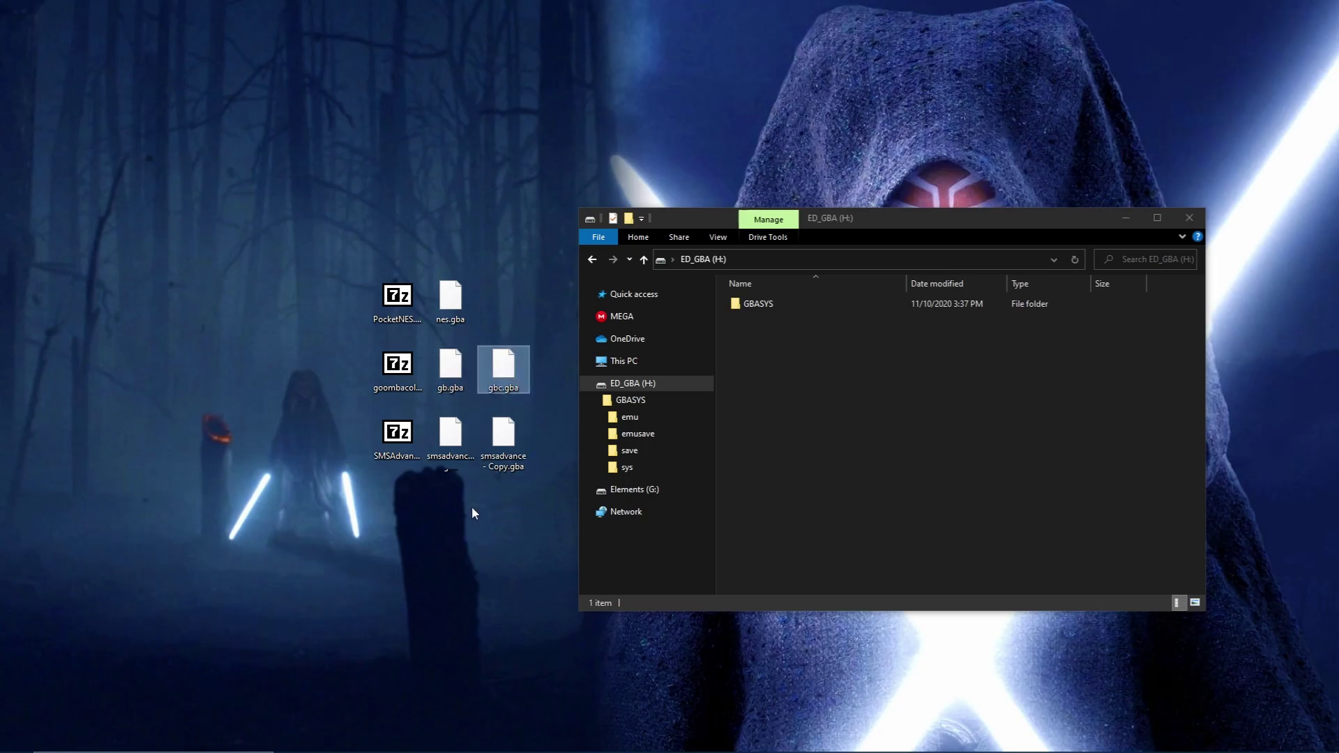
Step: Rename smsadvance.gba as sms.gba and its duplicate as gg.gba
{"action": "left_click", "coordinate": [452, 459]}
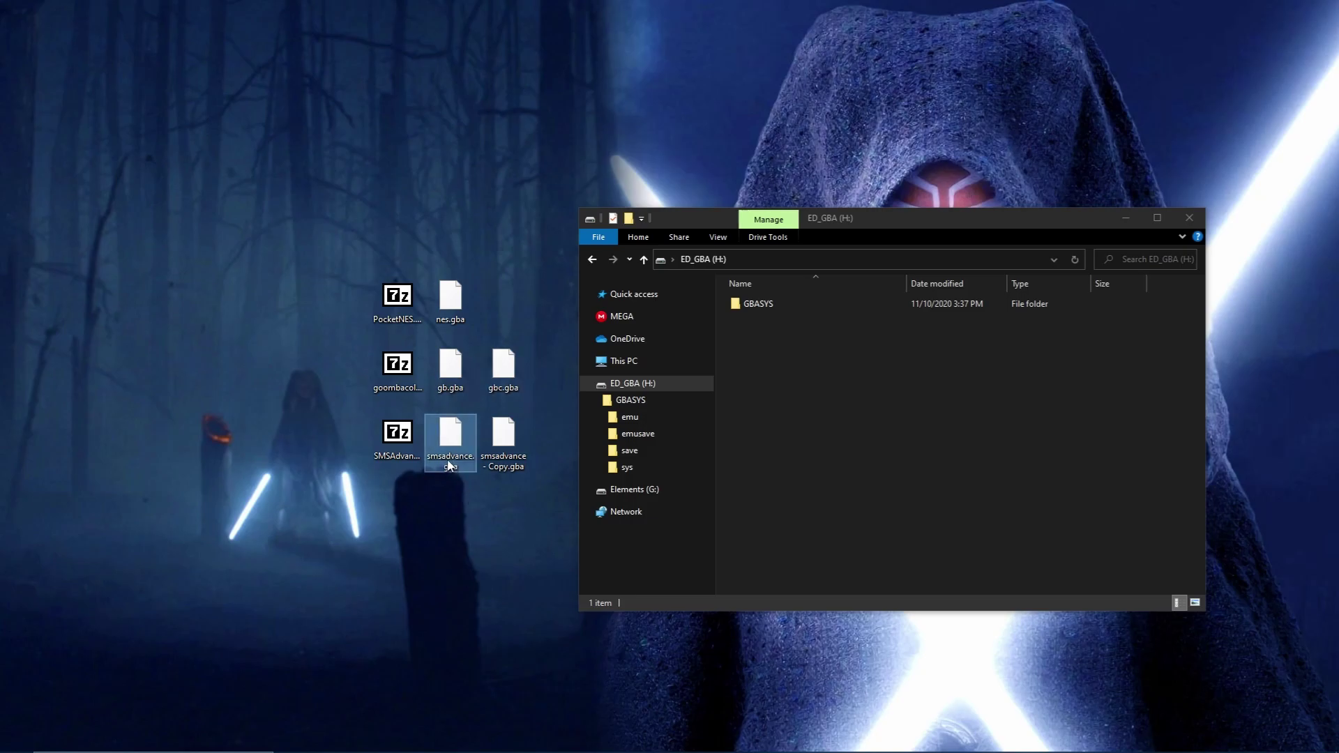
{"action": "left_click", "coordinate": [447, 464]}
{"action": "type", "text": "sms"}
{"action": "left_click", "coordinate": [446, 500]}
{"action": "left_click", "coordinate": [508, 466]}
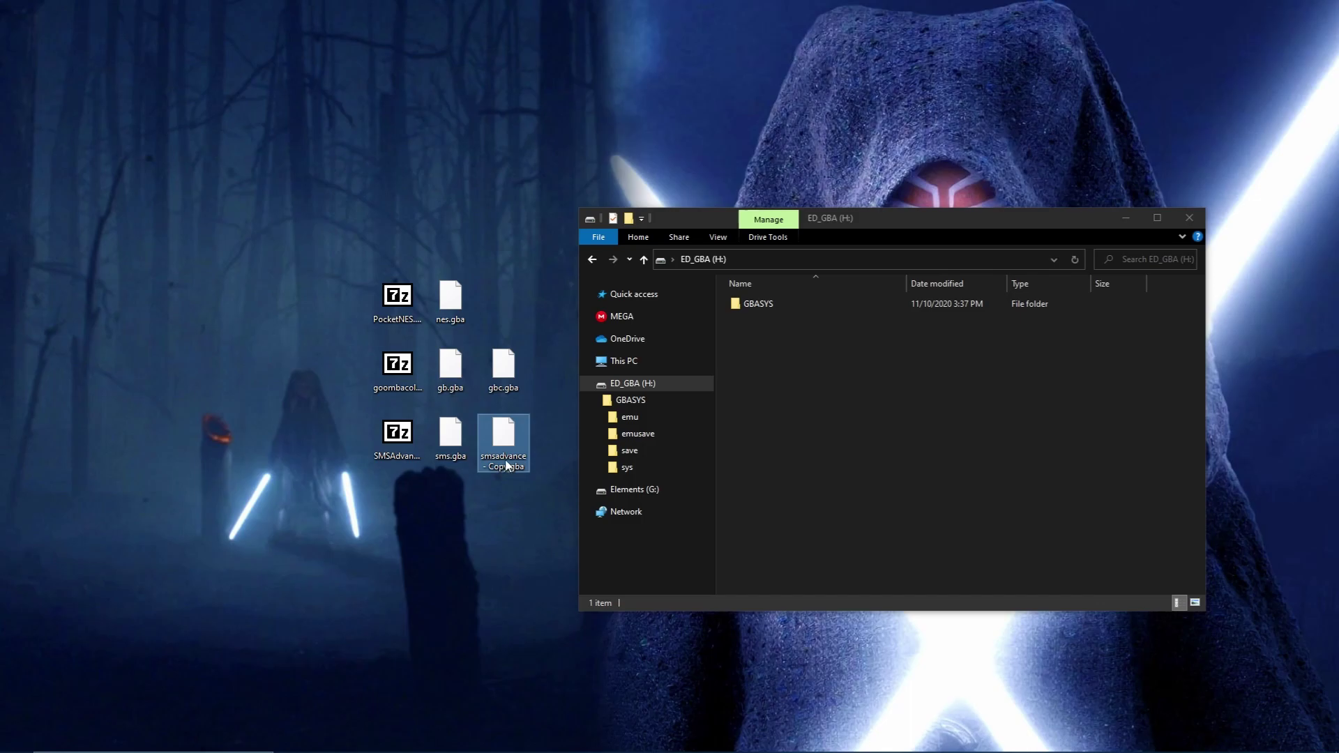
{"action": "left_click", "coordinate": [506, 461]}
{"action": "type", "text": "gg"}
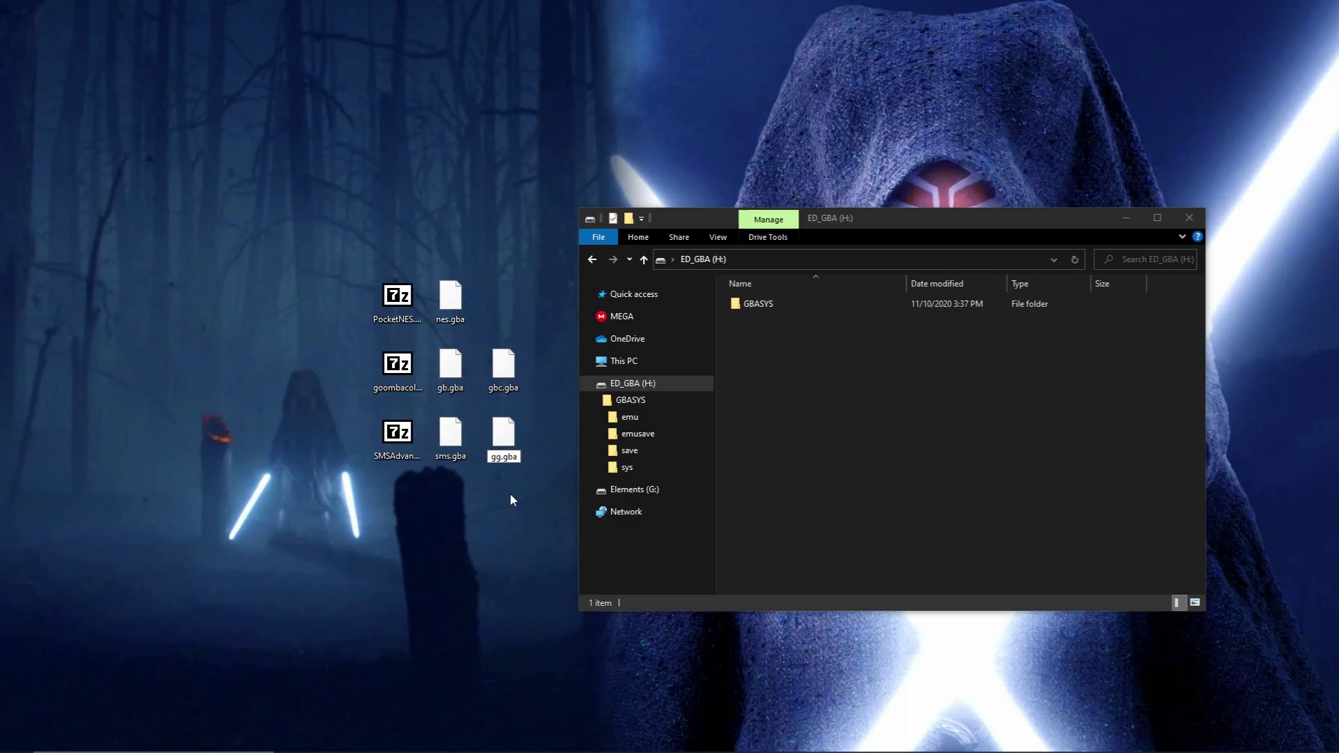
{"action": "key", "text": "Return"}
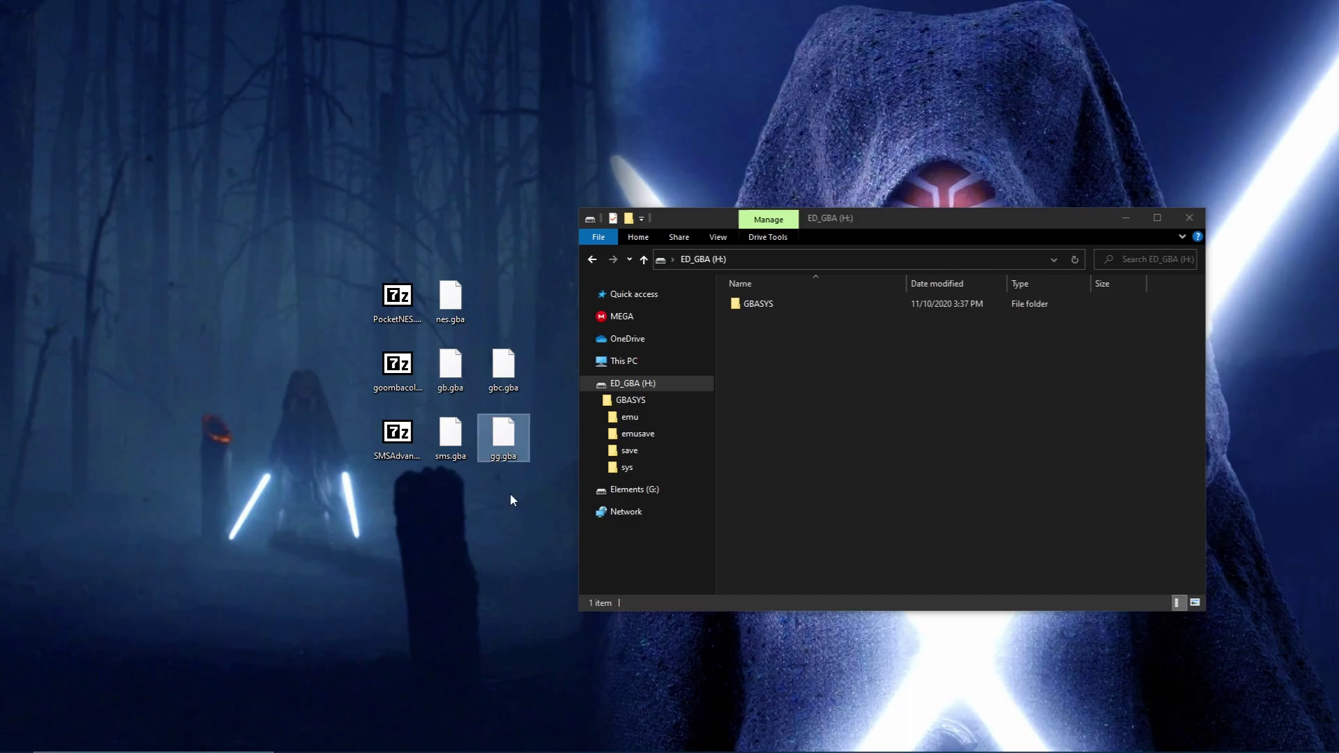
Step: Put nes.gba, gb.gba, gbc.gba, sms.gba and gg.gba from the desktop into the card's GBASYS\emu folder
{"action": "left_click", "coordinate": [786, 304]}
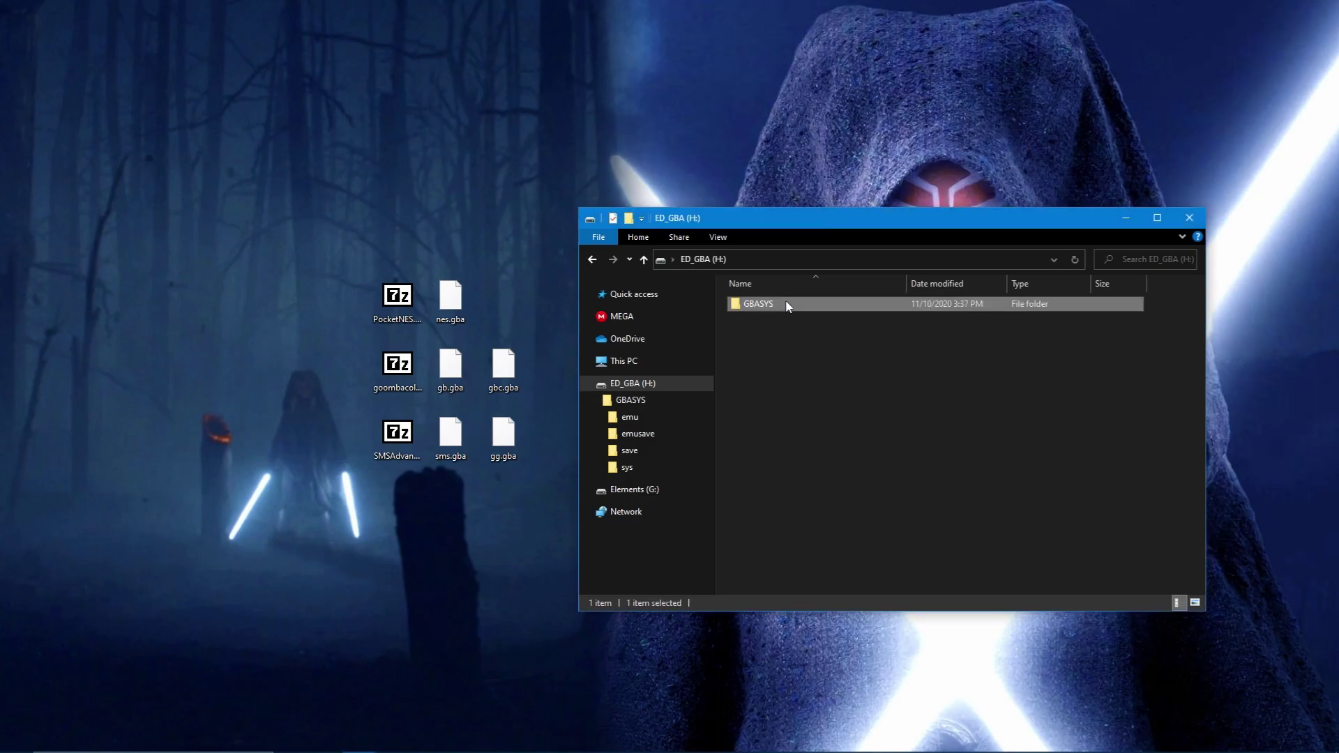
{"action": "double_click", "coordinate": [785, 304]}
{"action": "double_click", "coordinate": [785, 301]}
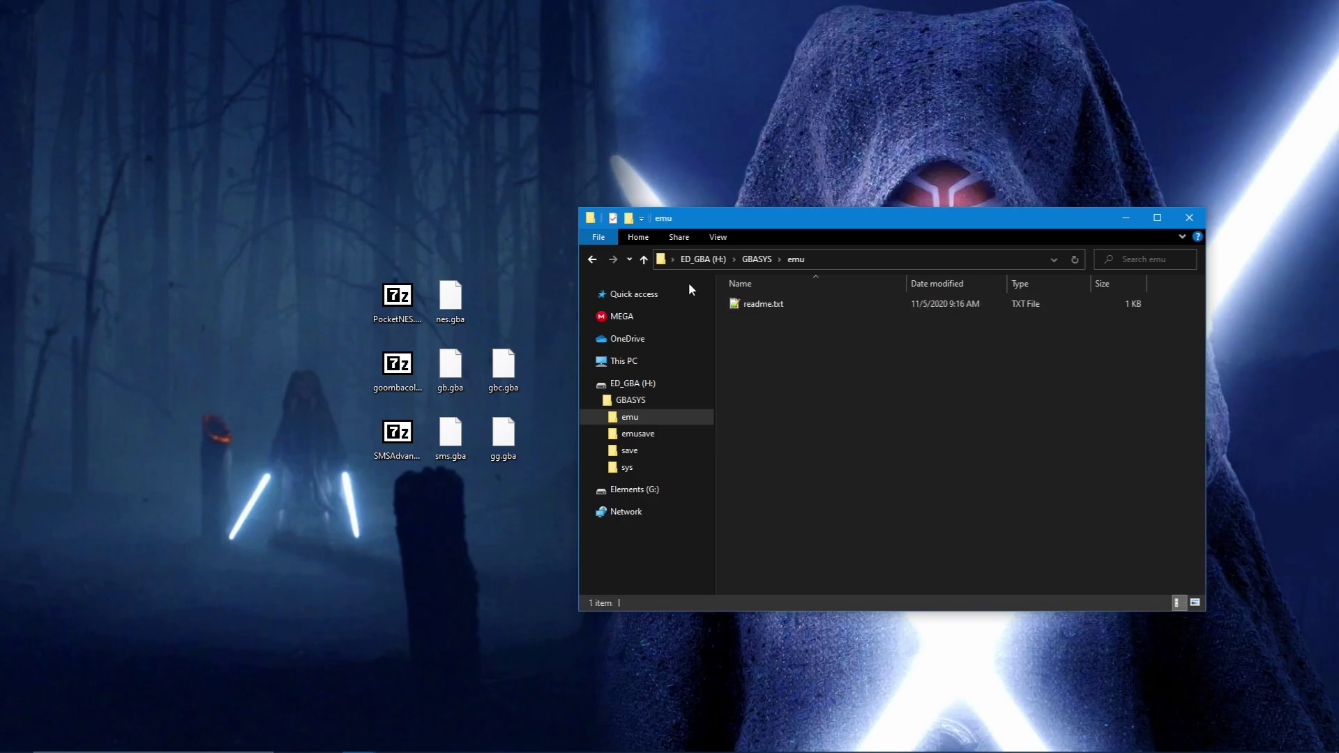
{"action": "left_click_drag", "start_coordinate": [453, 251], "coordinate": [509, 455]}
{"action": "right_click", "coordinate": [509, 455]}
{"action": "left_click", "coordinate": [397, 617]}
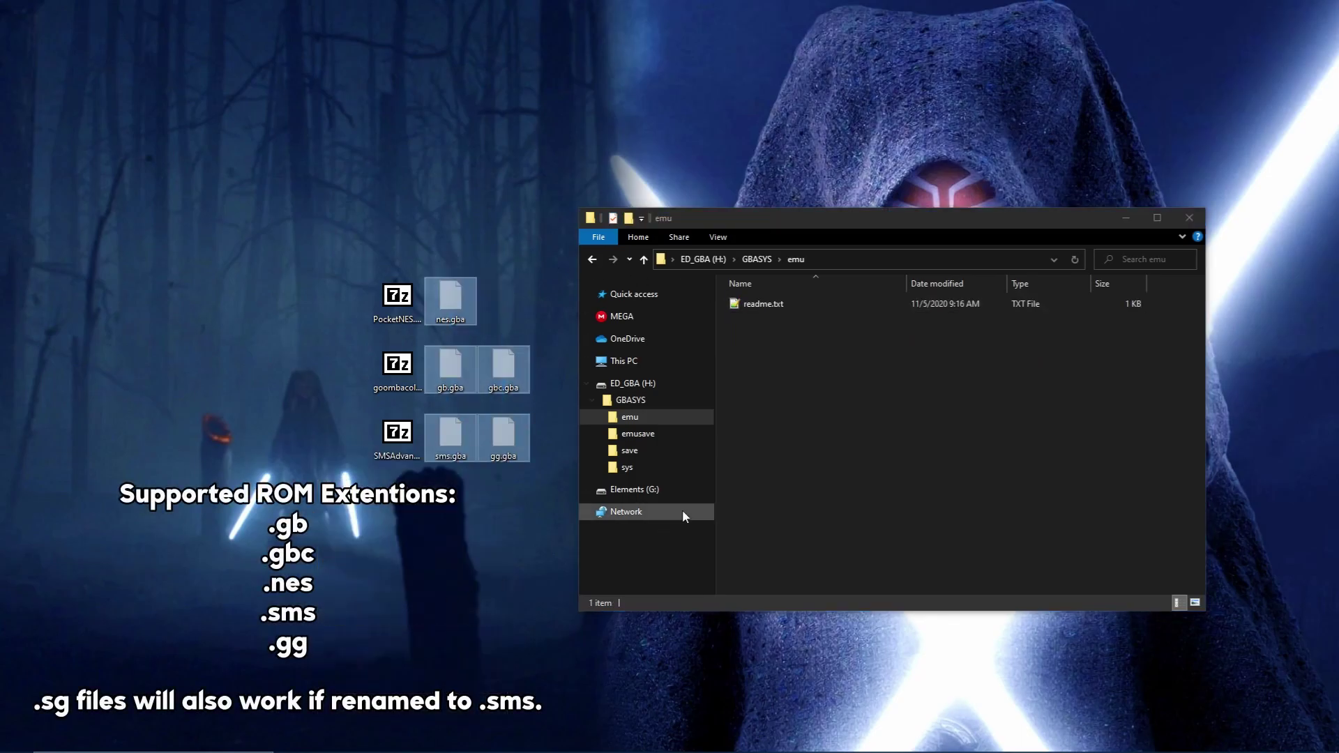
{"action": "right_click", "coordinate": [841, 428]}
{"action": "left_click", "coordinate": [795, 517]}
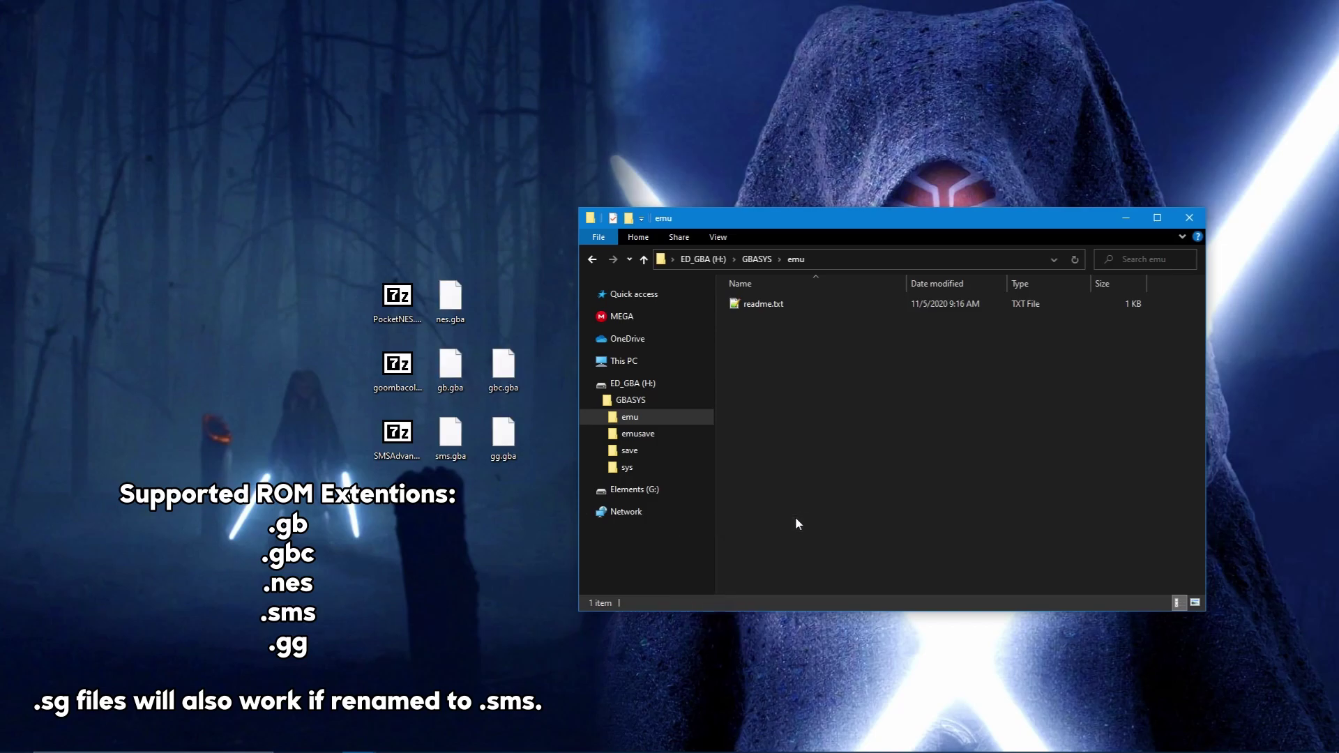
{"action": "left_click", "coordinate": [796, 520]}
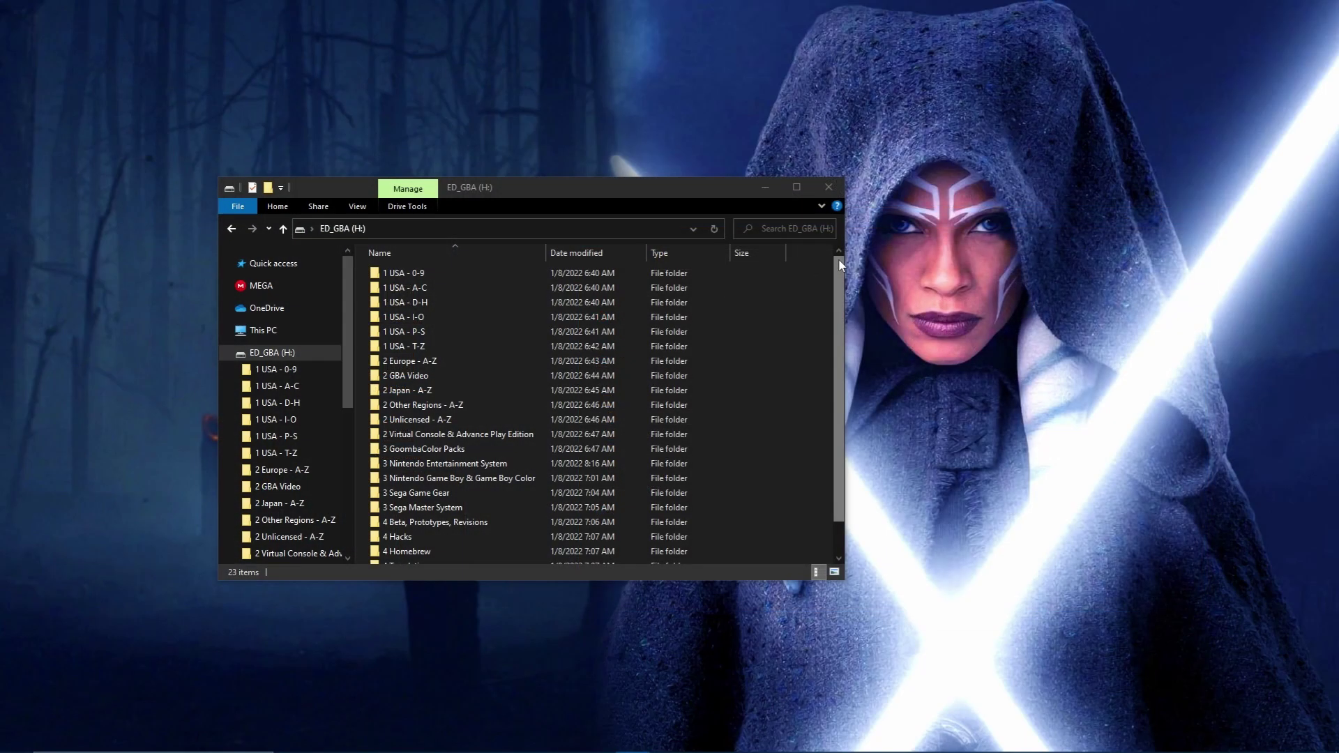
Step: Look over the ROM folders on the ED_GBA card and open 3 Nintendo Entertainment System
{"action": "scroll", "coordinate": [840, 265], "scroll_direction": "down", "scroll_amount": 2}
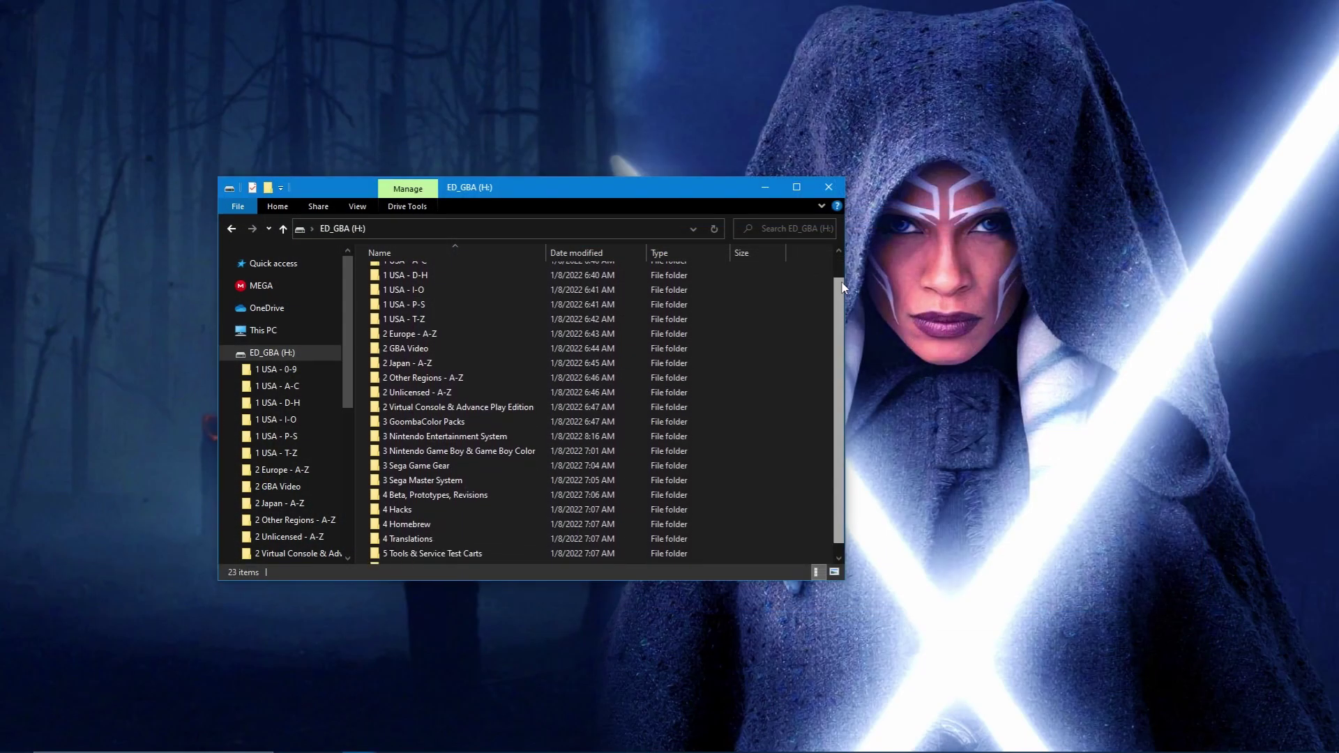
{"action": "left_click_drag", "start_coordinate": [842, 310], "coordinate": [825, 259]}
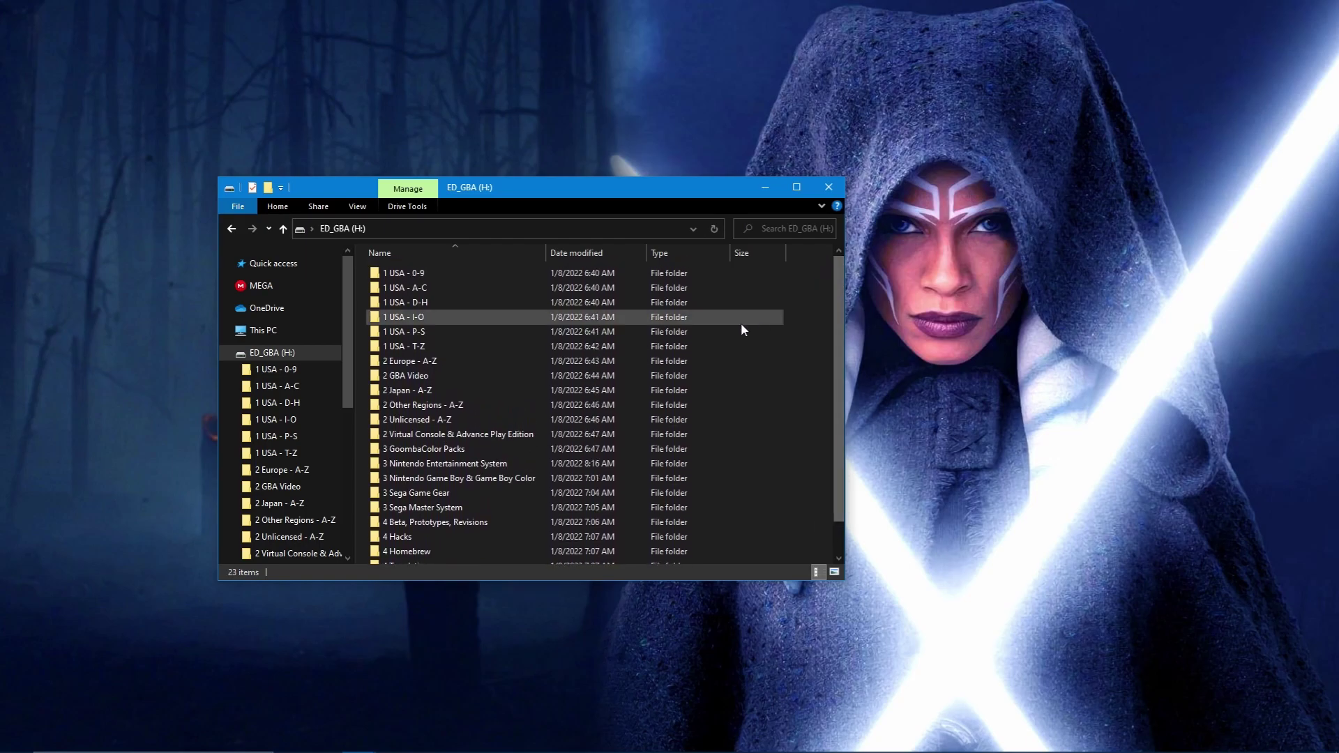
{"action": "double_click", "coordinate": [495, 463]}
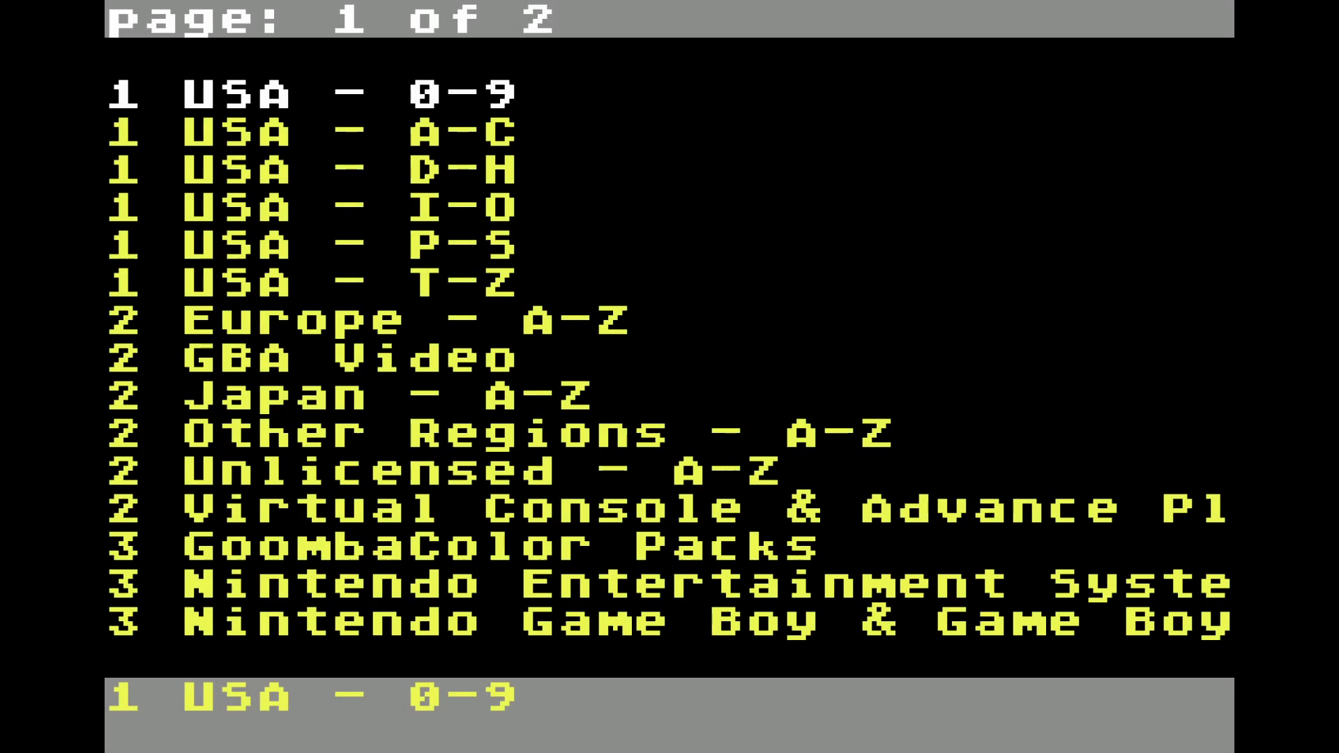
Step: Examine the Swap A/B, Quick Boot, Hide GBASYS and File Sorting options of the EverDrive, leaving their settings as they are
{"action": "key", "text": "Return"}
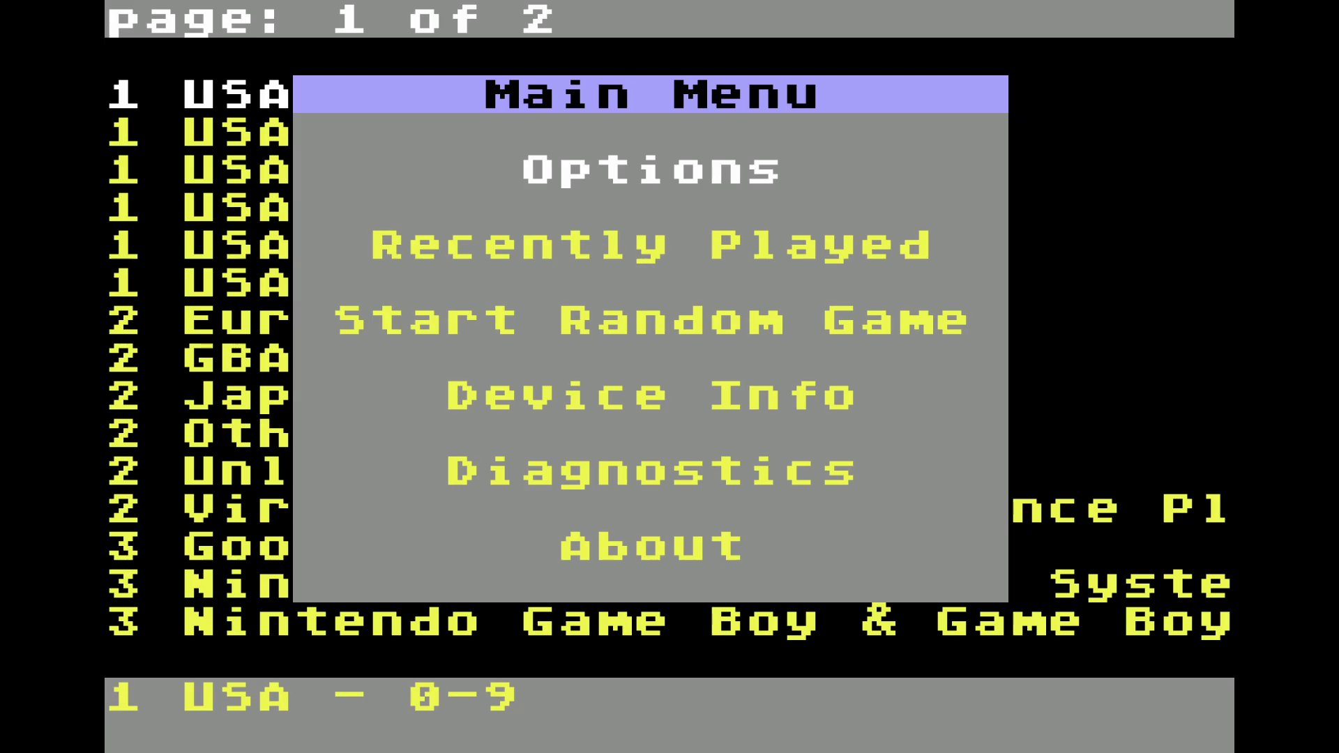
{"action": "key", "text": "Return"}
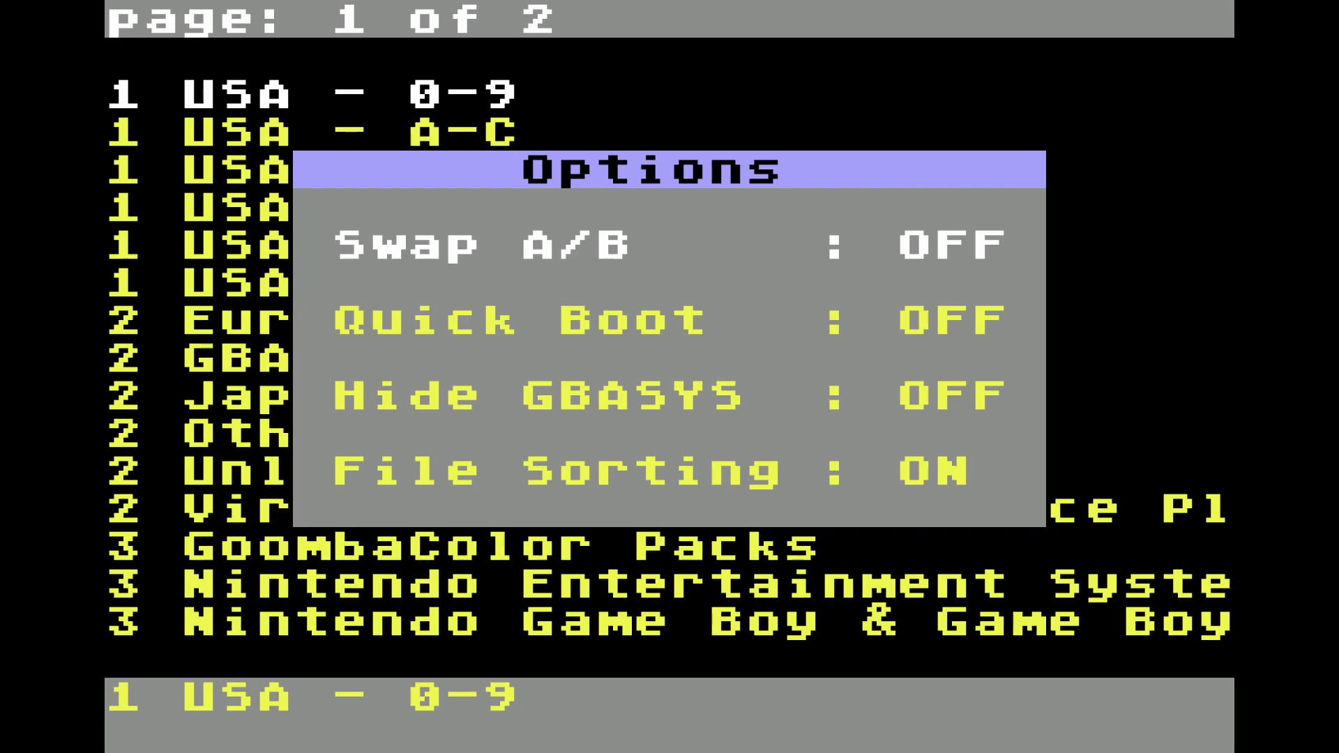
{"action": "key", "text": "Return"}
{"action": "key", "text": "Return"}
{"action": "key", "text": "Down"}
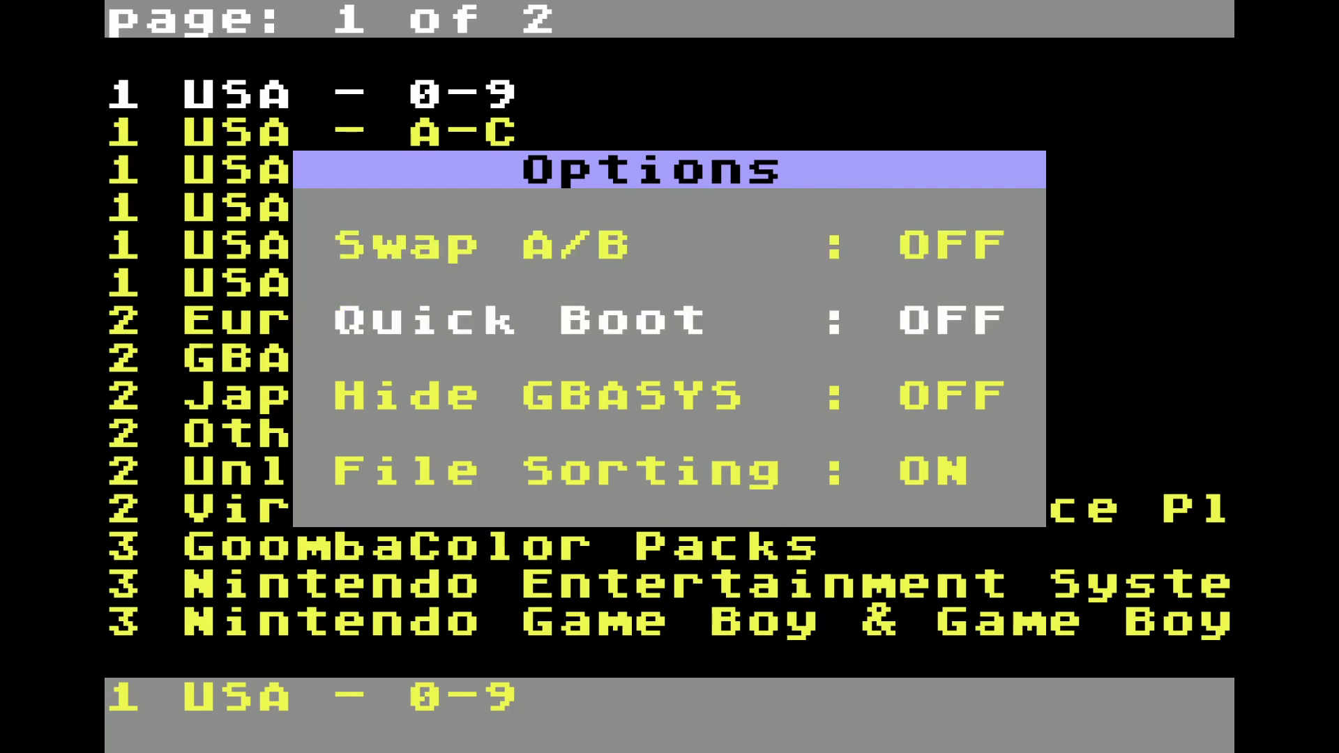
{"action": "key", "text": "Return"}
{"action": "key", "text": "Return"}
{"action": "key", "text": "Down"}
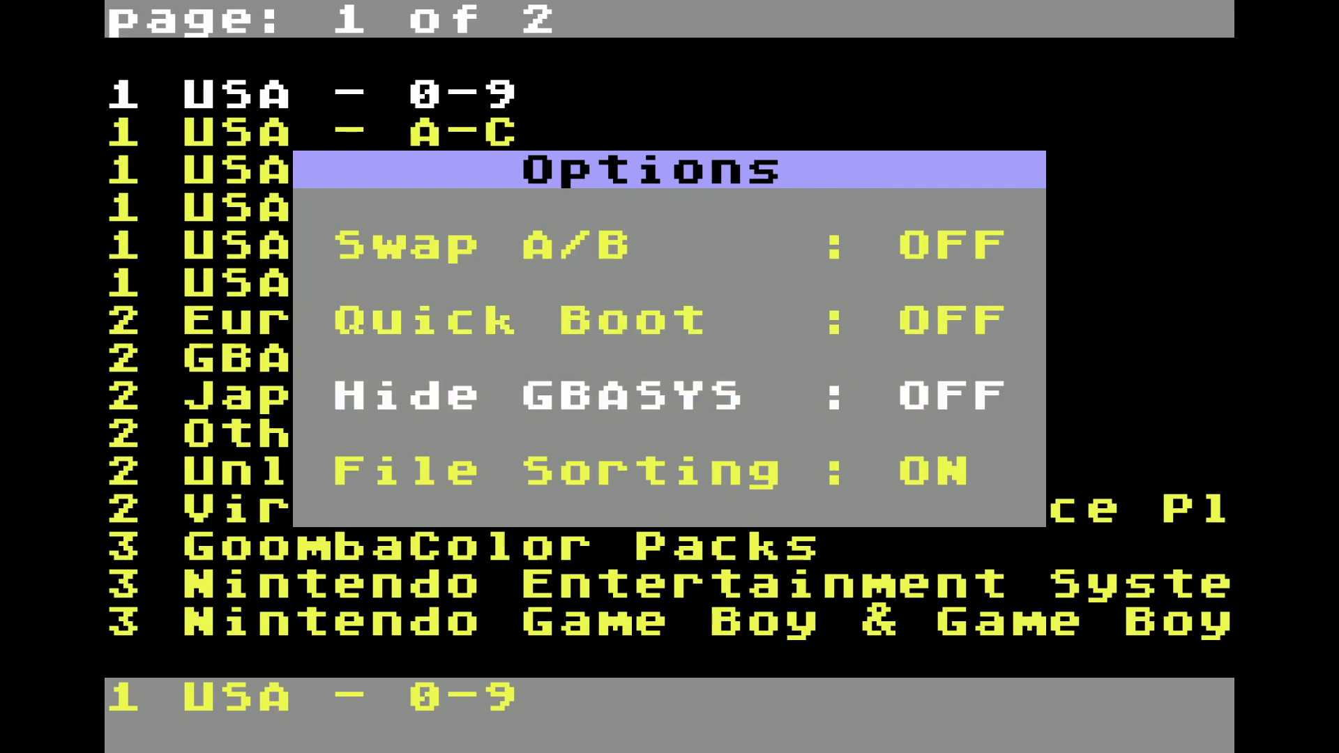
{"action": "key", "text": "Return"}
{"action": "key", "text": "Return"}
{"action": "key", "text": "Down"}
{"action": "key", "text": "Escape"}
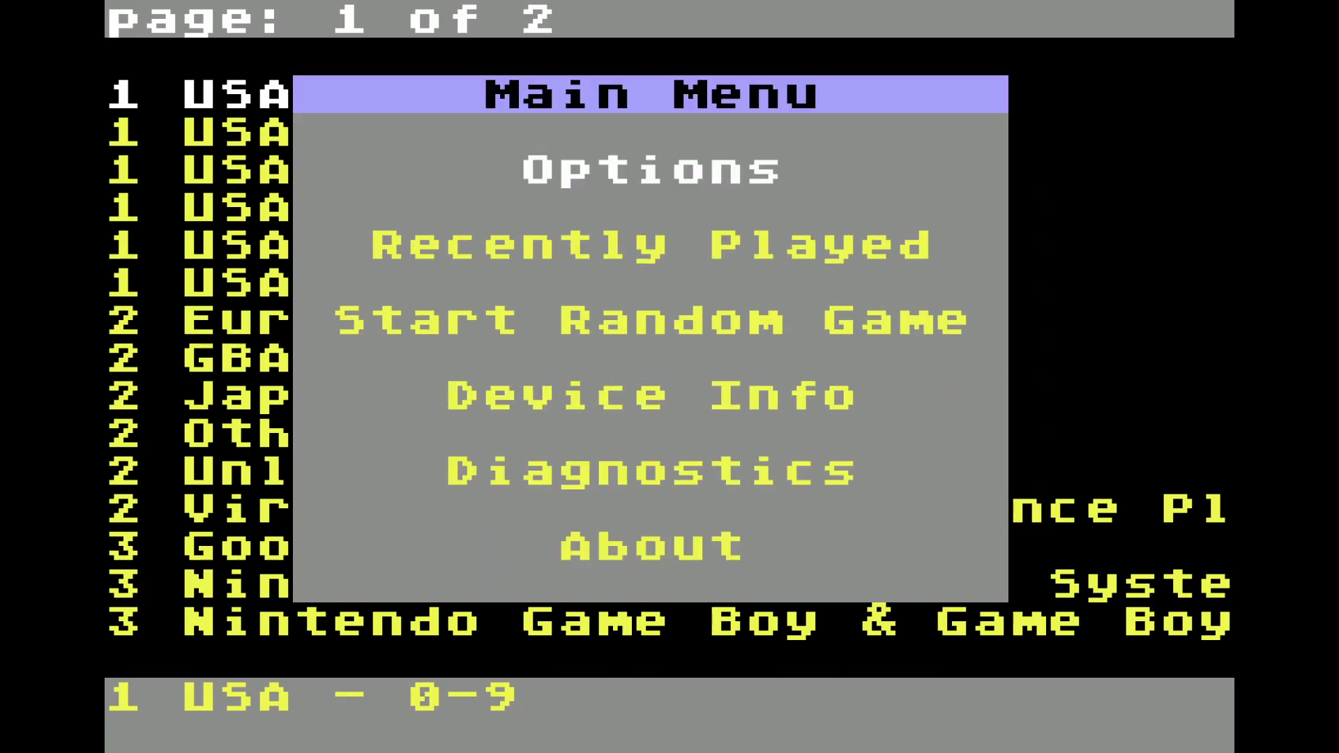
Step: View the list of recently played games
{"action": "key", "text": "Down"}
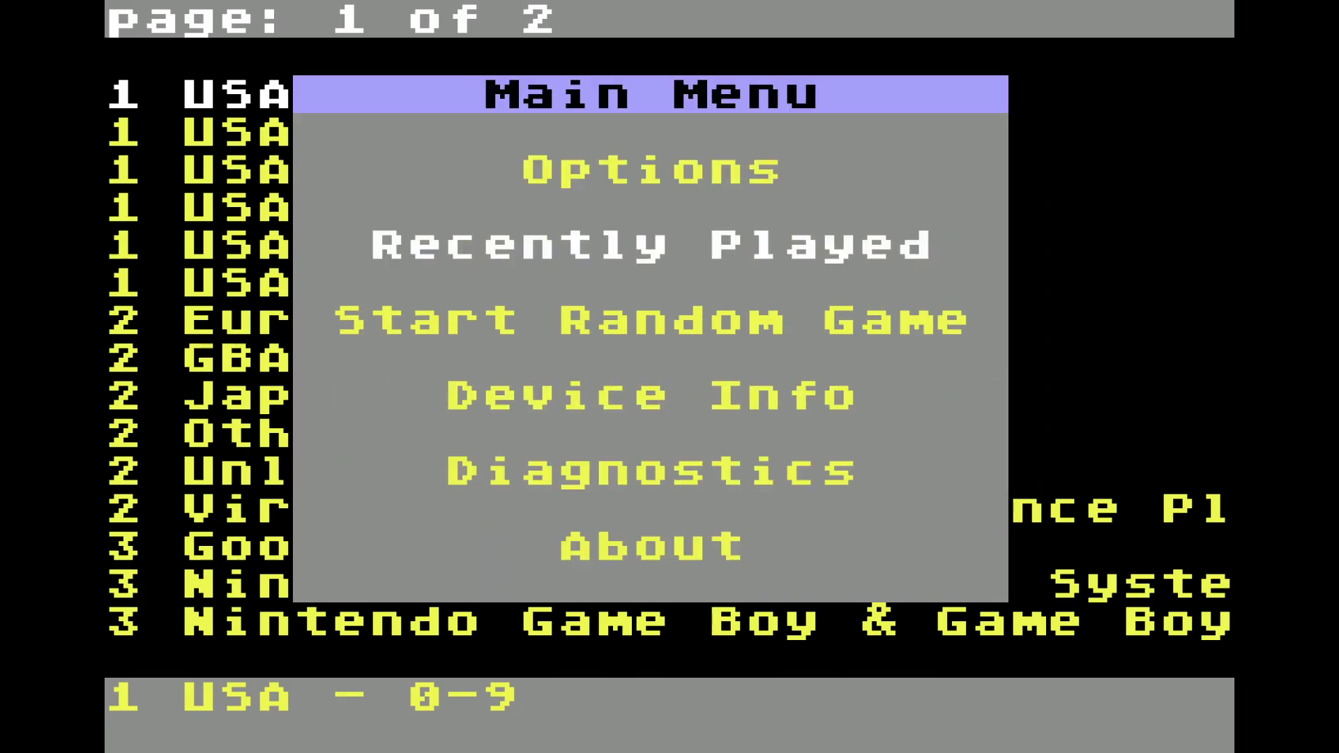
{"action": "key", "text": "Return"}
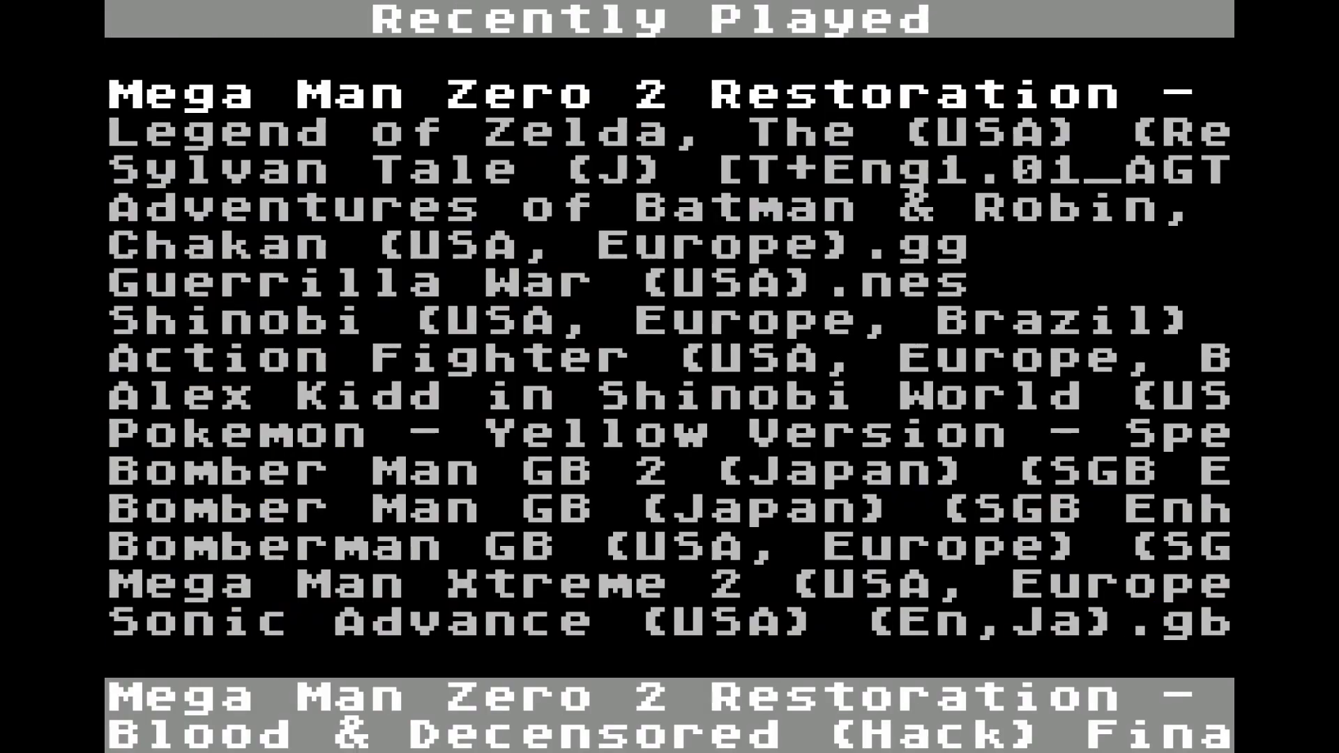
{"action": "key", "text": "Escape"}
Step: Go through the Start Random Game, Device Info and Diagnostics entries of the main menu
{"action": "key", "text": "Down"}
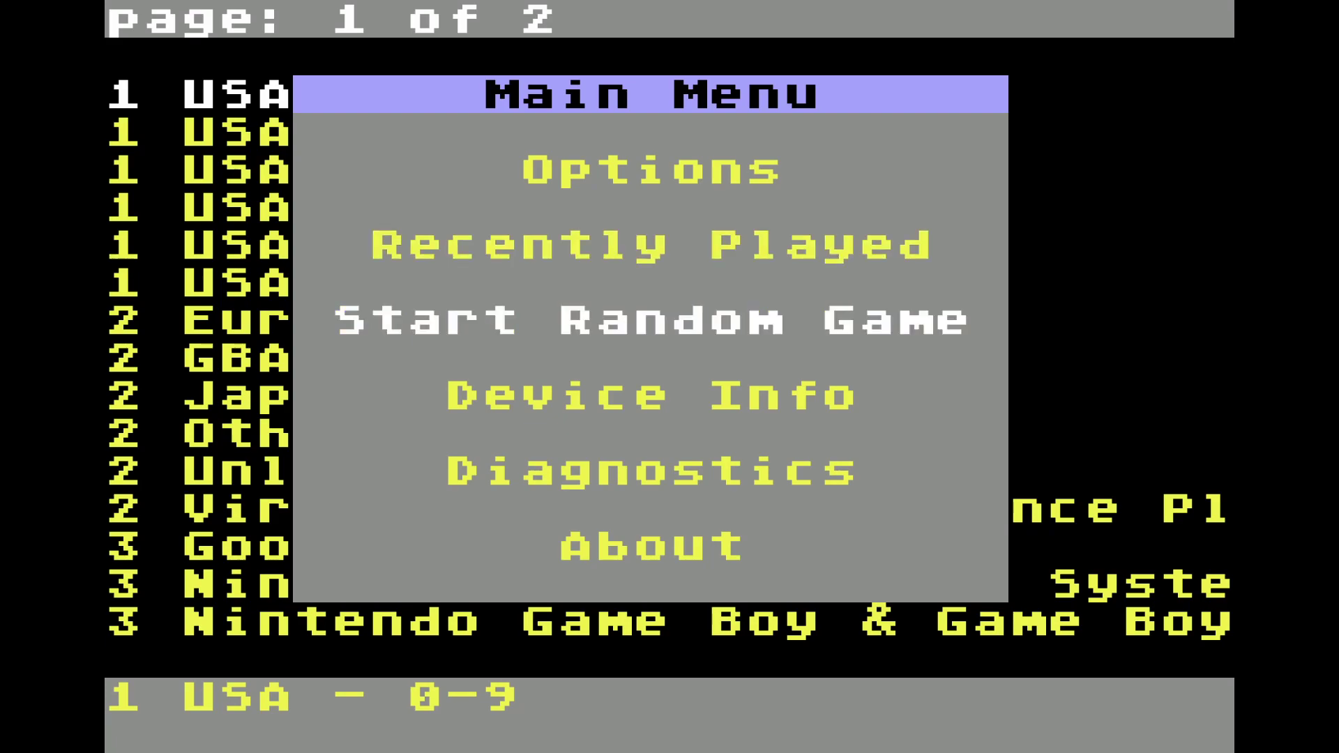
{"action": "key", "text": "Return"}
{"action": "key", "text": "Down"}
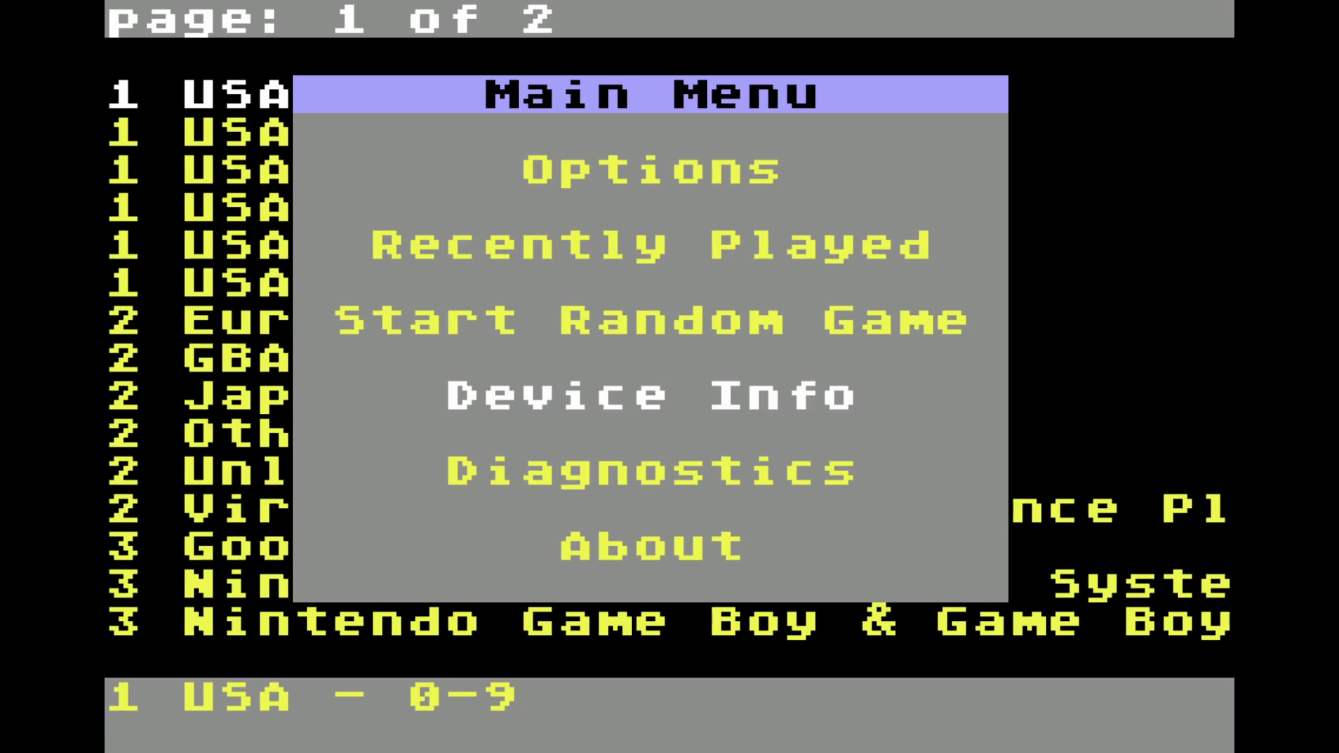
{"action": "key", "text": "Down"}
{"action": "key", "text": "Return"}
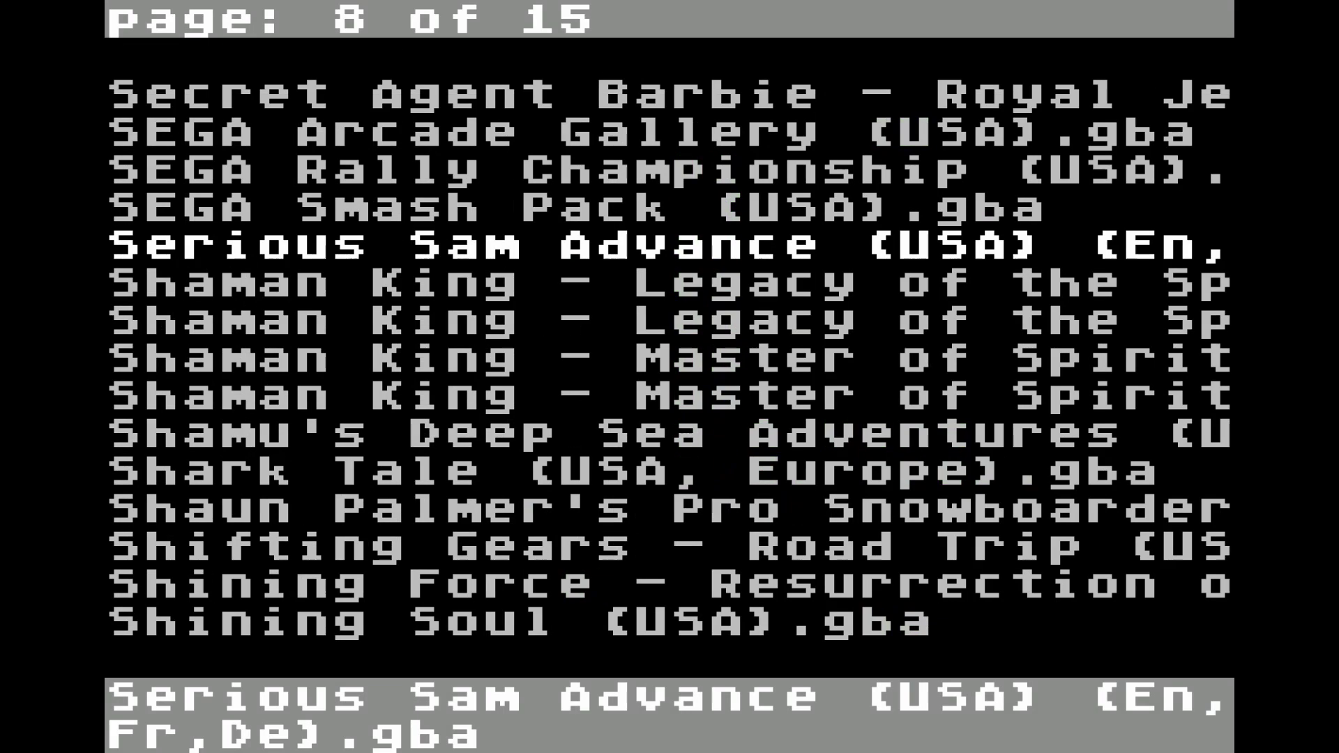
Step: View the Rom Info of Serious Sam Advance (USA) and close it
{"action": "key", "text": "Return"}
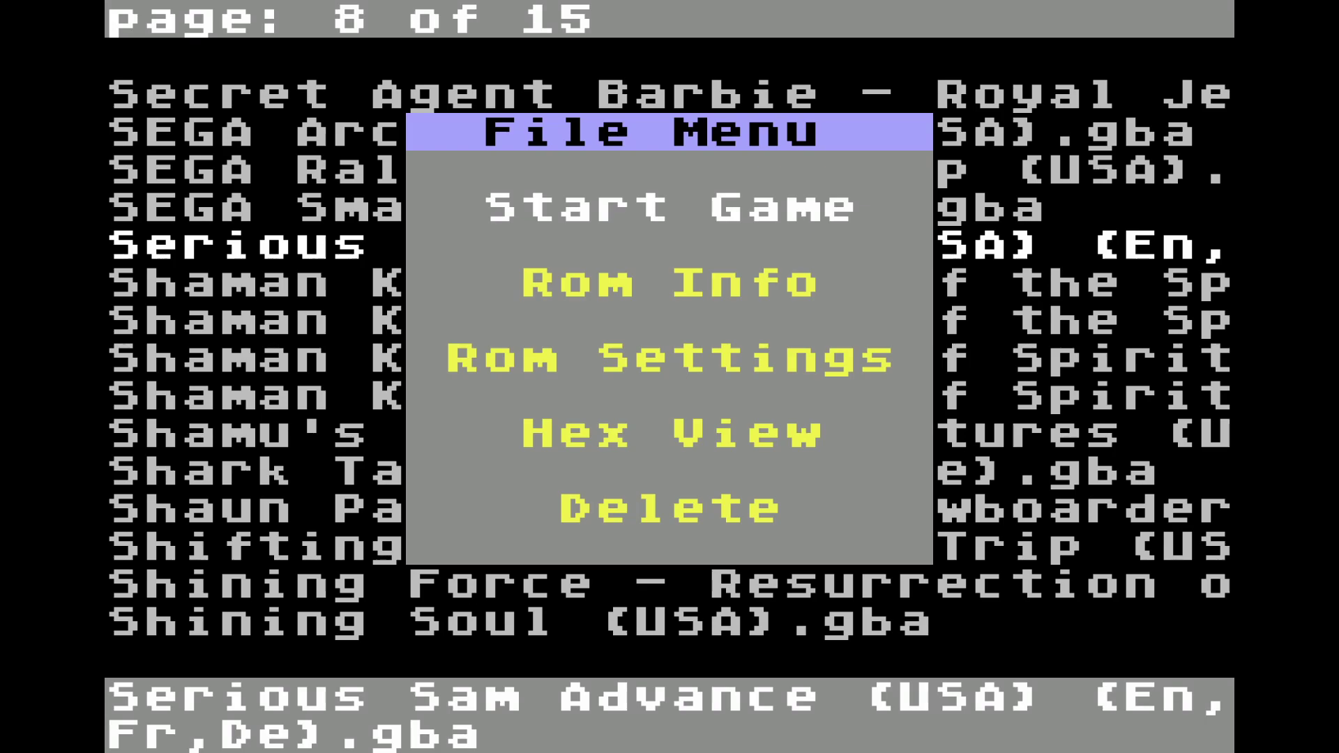
{"action": "key", "text": "Down"}
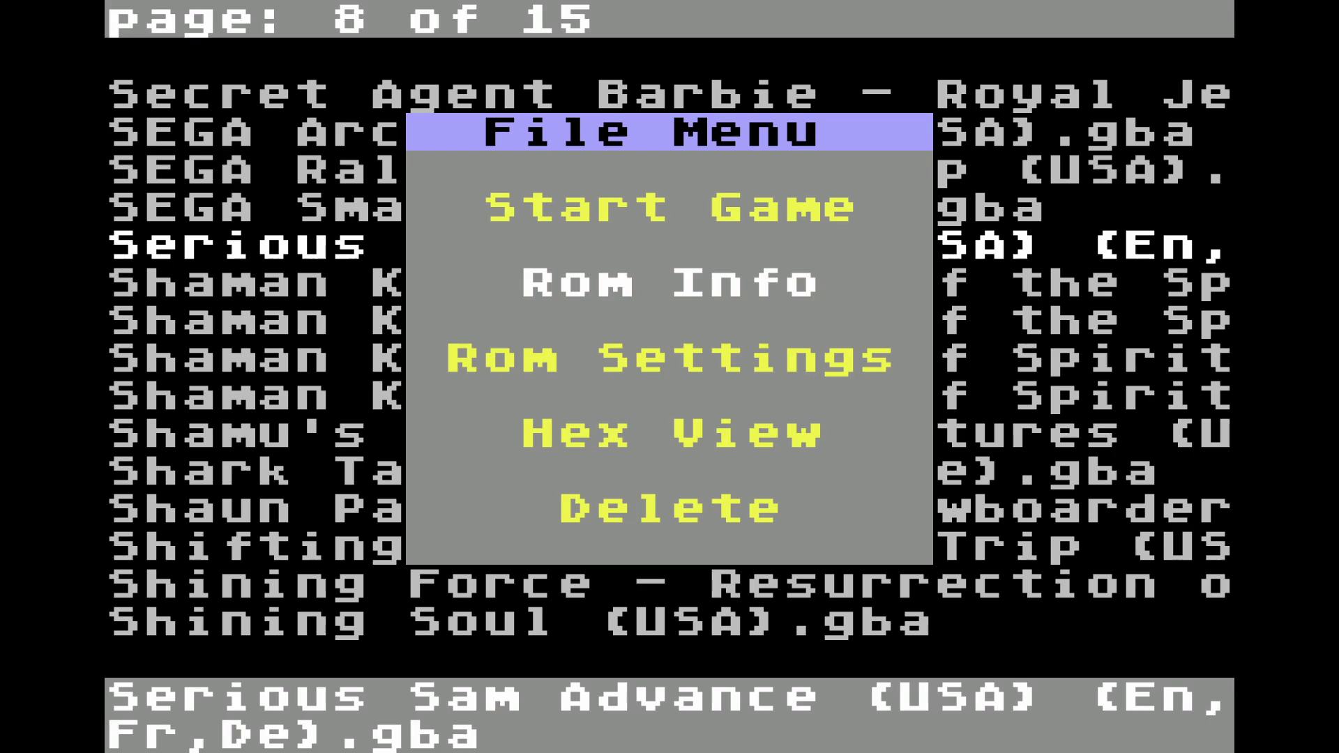
{"action": "key", "text": "Return"}
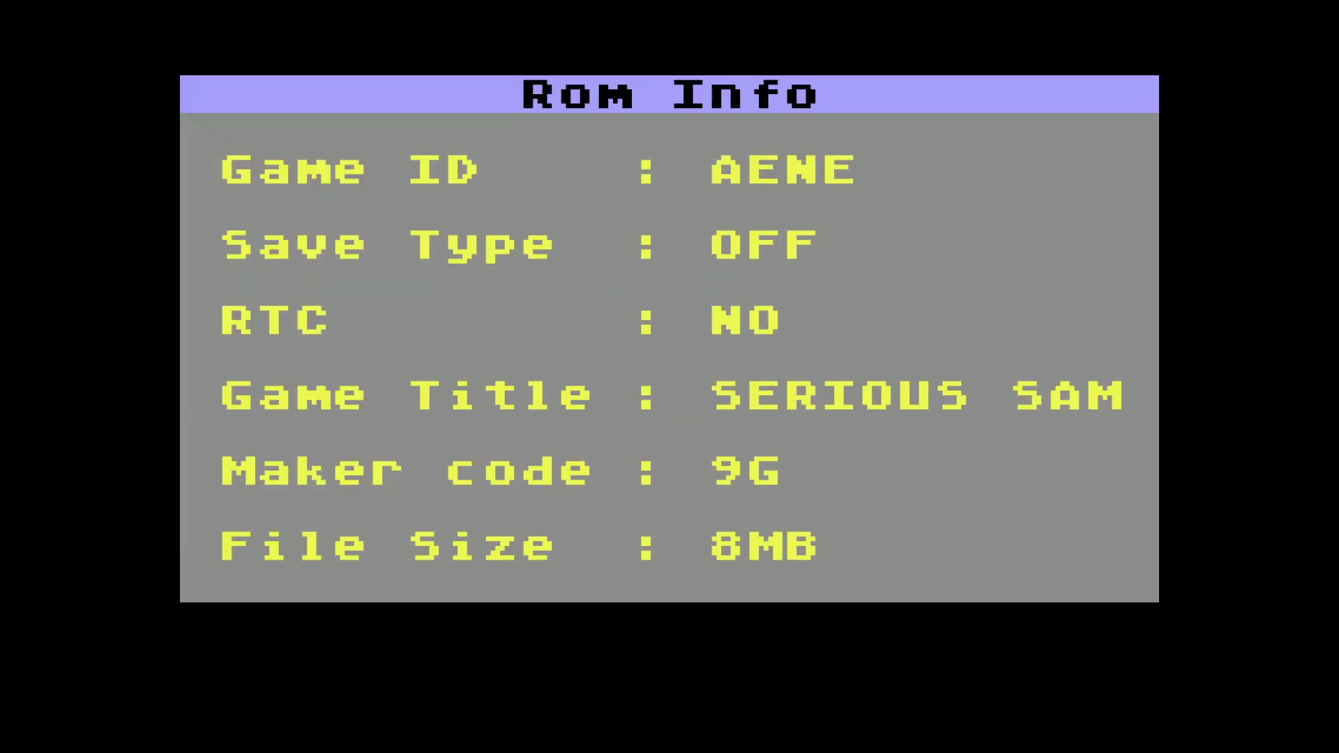
{"action": "key", "text": "Escape"}
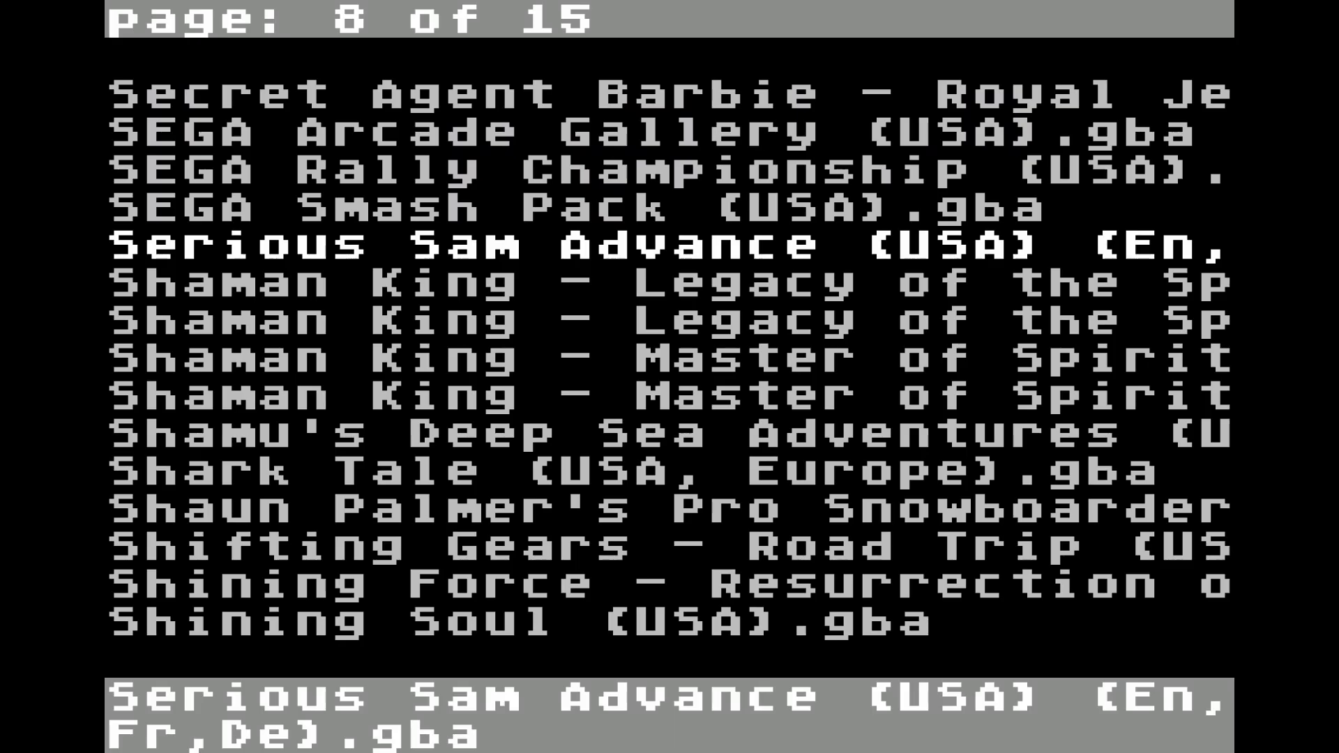
Step: Try save type FLASH128 and RTC ON in the Rom Settings of Serious Sam Advance, and return both to OFF
{"action": "key", "text": "Return"}
{"action": "key", "text": "Down"}
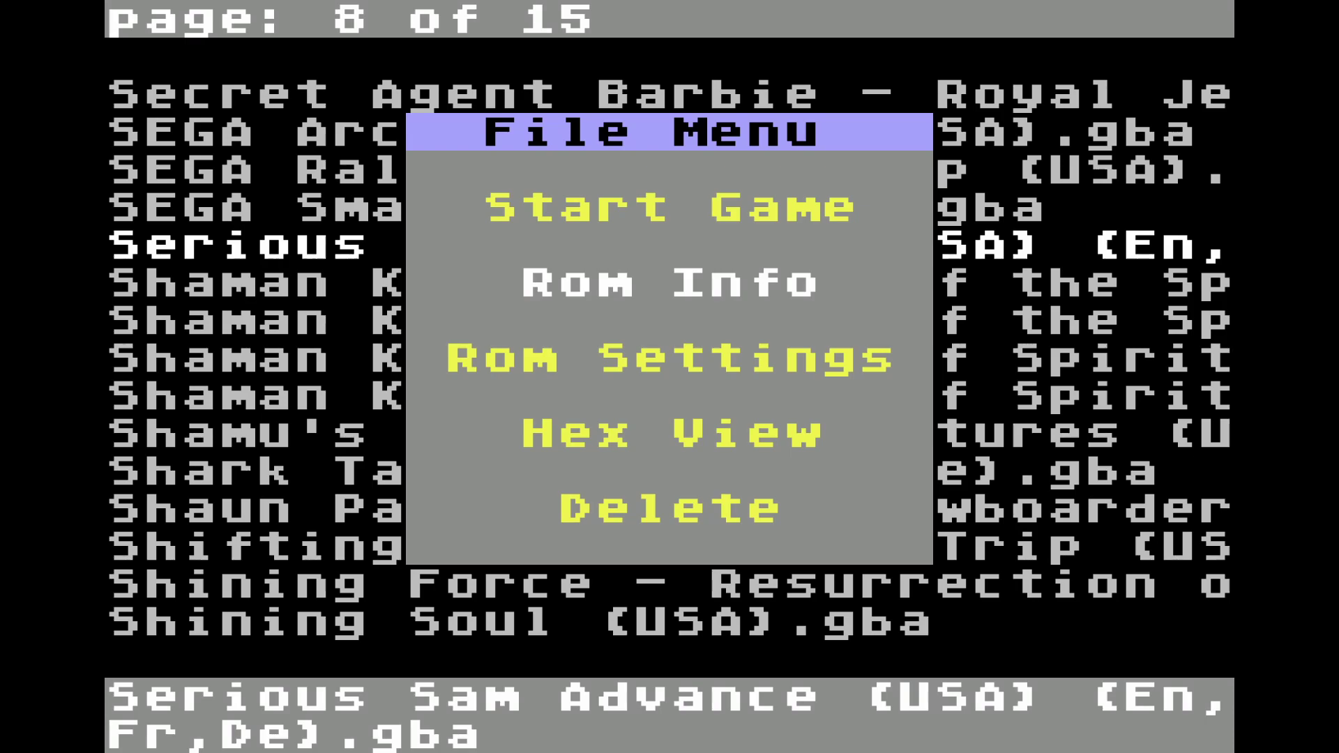
{"action": "key", "text": "Down"}
{"action": "key", "text": "Return"}
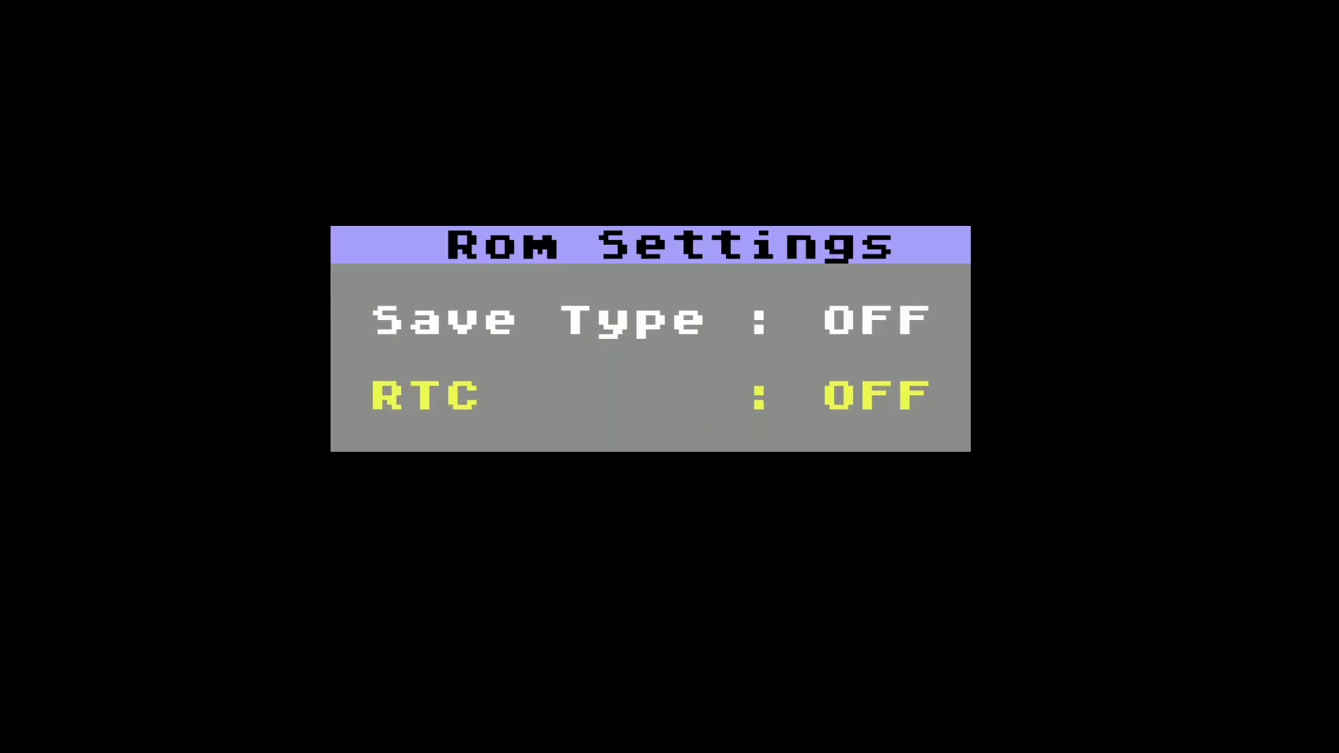
{"action": "key", "text": "Right"}
{"action": "key", "text": "Right"}
{"action": "key", "text": "Right"}
{"action": "key", "text": "Right"}
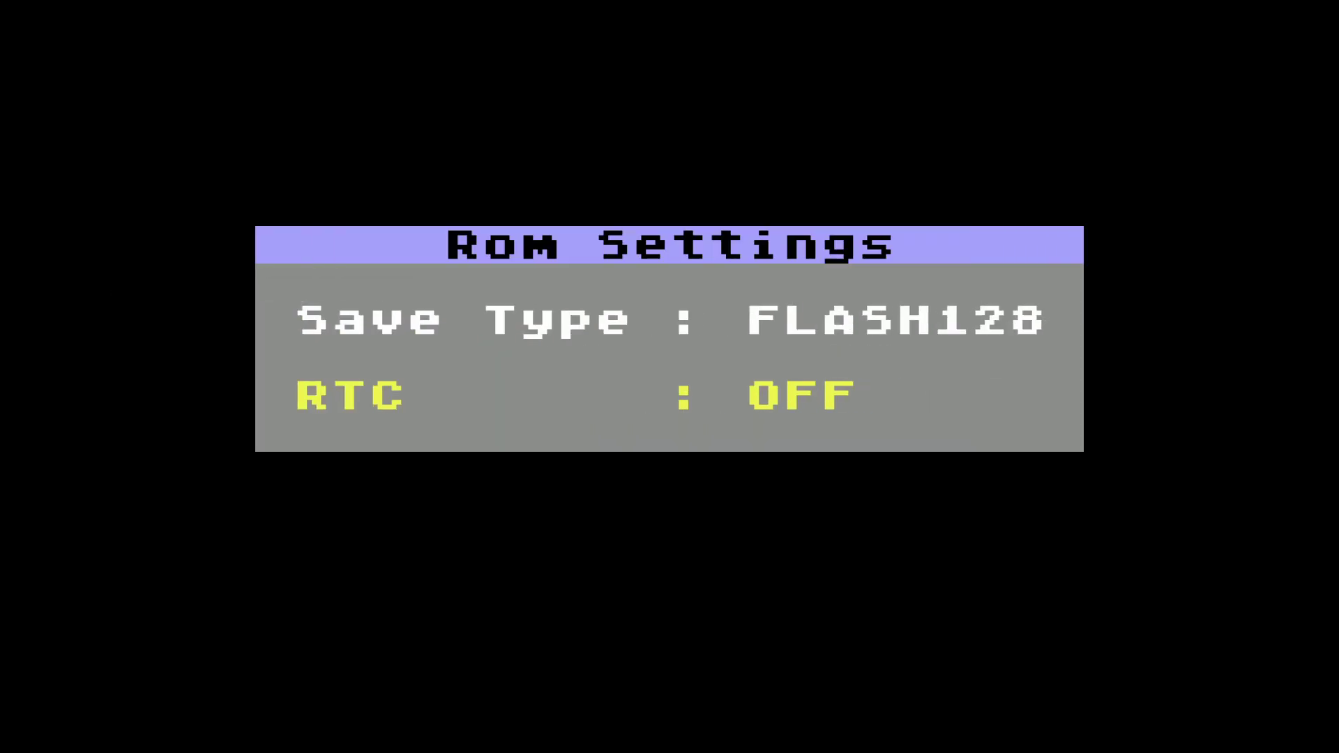
{"action": "key", "text": "Up"}
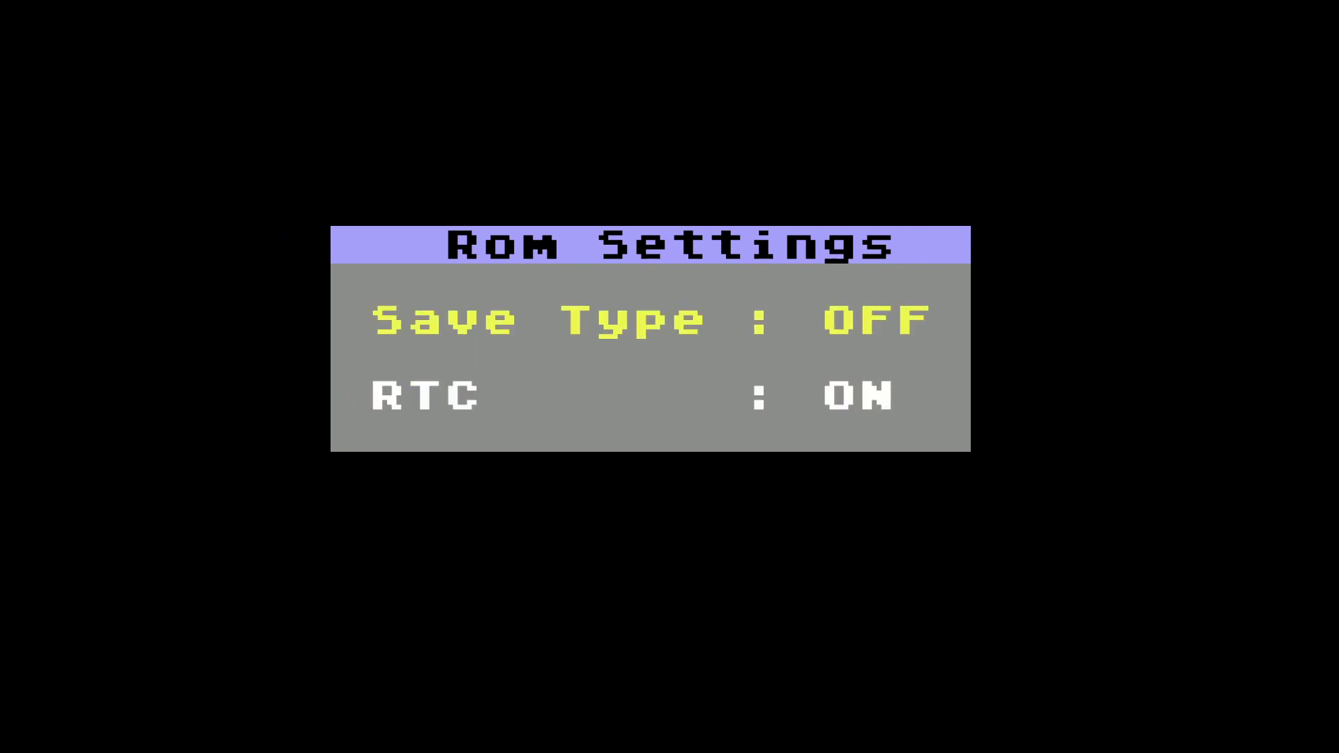
{"action": "key", "text": "Down"}
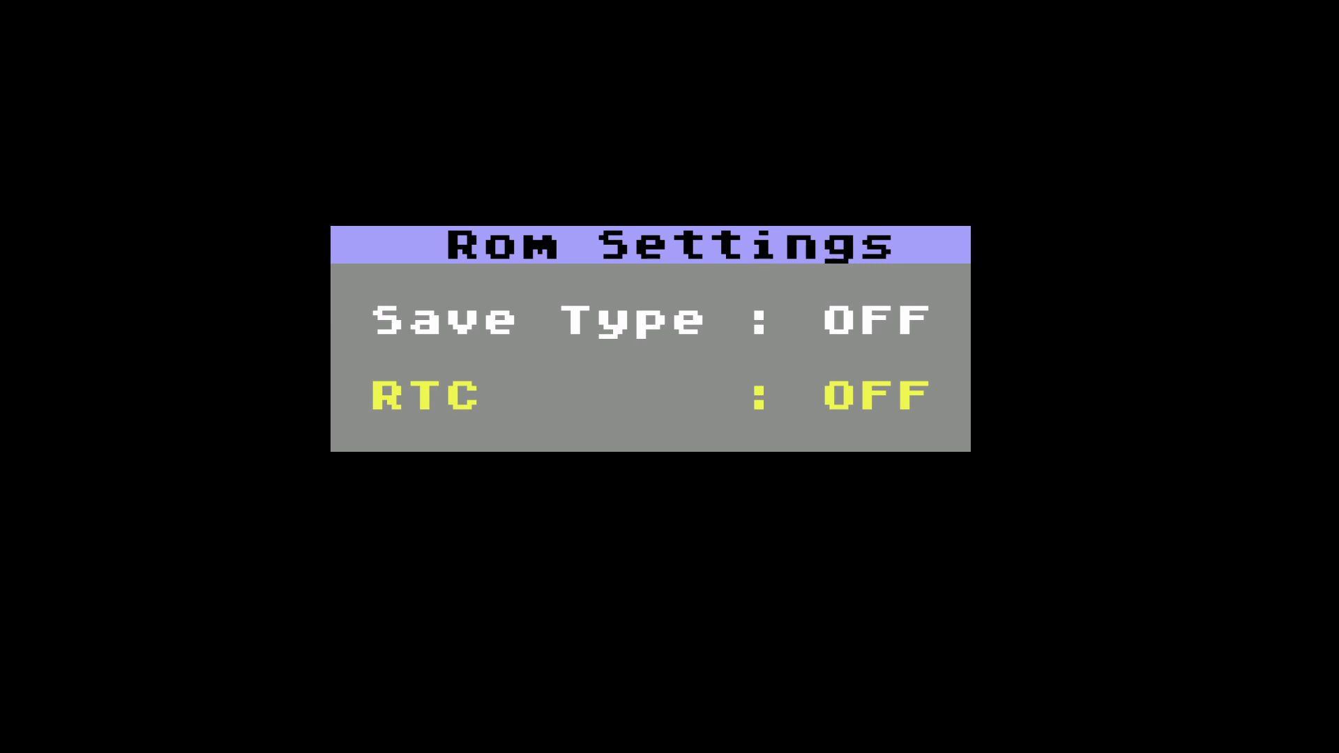
{"action": "key", "text": "Escape"}
Step: Examine the Hex View and Delete entries in the file menu of Serious Sam Advance
{"action": "key", "text": "Return"}
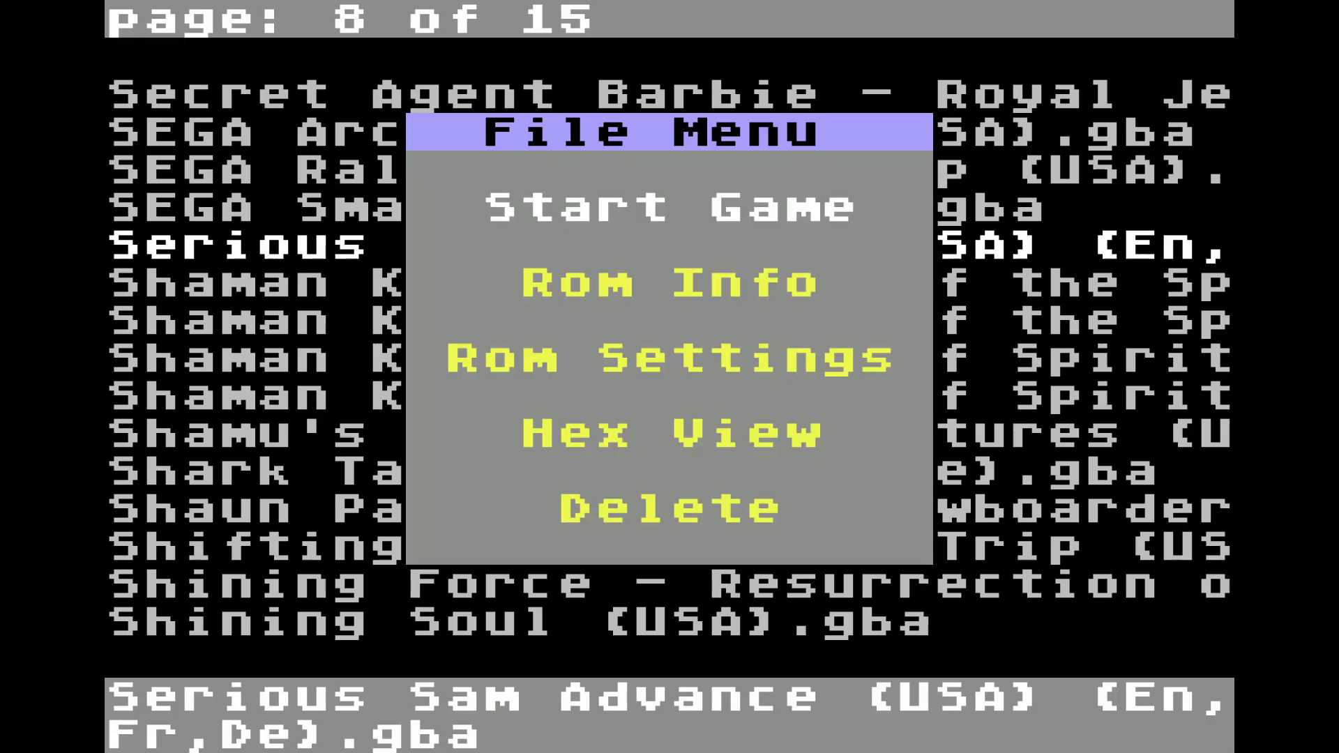
{"action": "key", "text": "Down"}
{"action": "key", "text": "Down"}
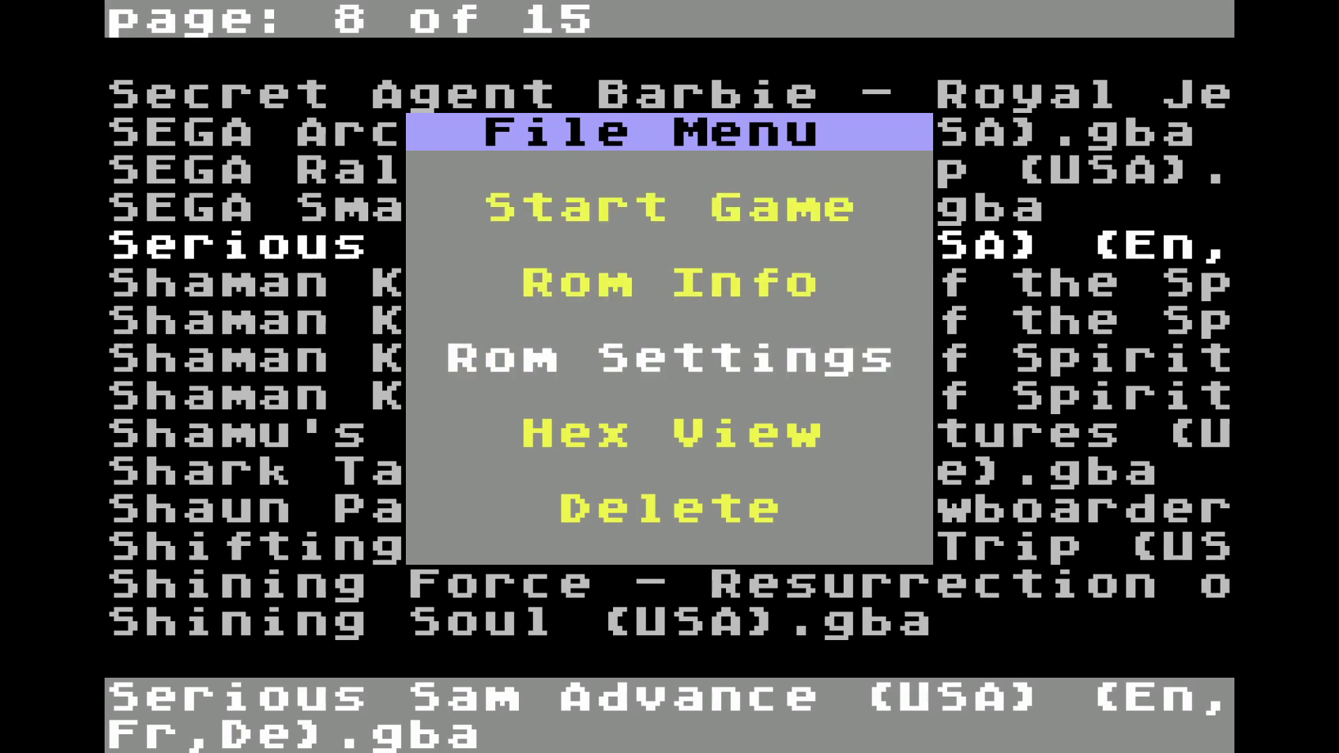
{"action": "key", "text": "Down"}
{"action": "key", "text": "Down"}
{"action": "key", "text": "Return"}
{"action": "key", "text": "Left"}
{"action": "key", "text": "Return"}
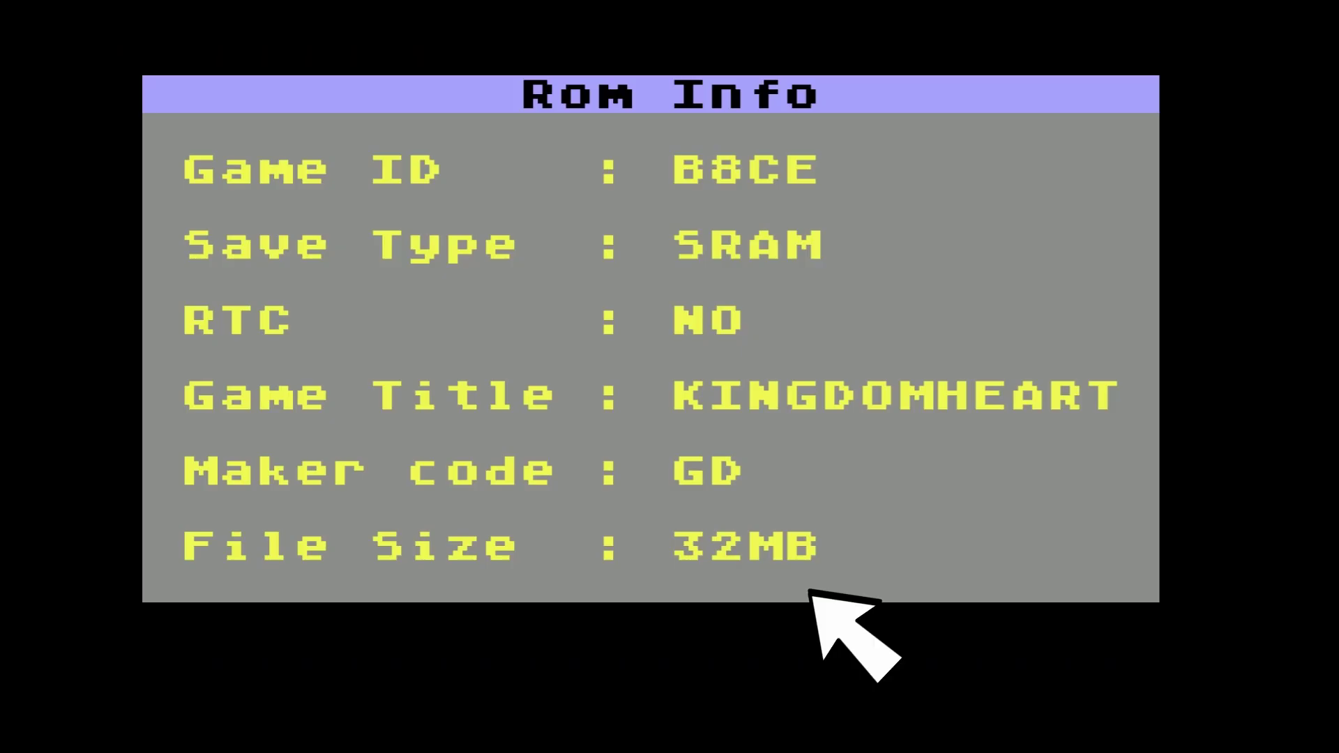
Step: Close the Kingdom Hearts Rom Info and continue the paused falling-block game in the Goomba Color emulator
{"action": "key", "text": "Escape"}
{"action": "key", "text": "Return"}
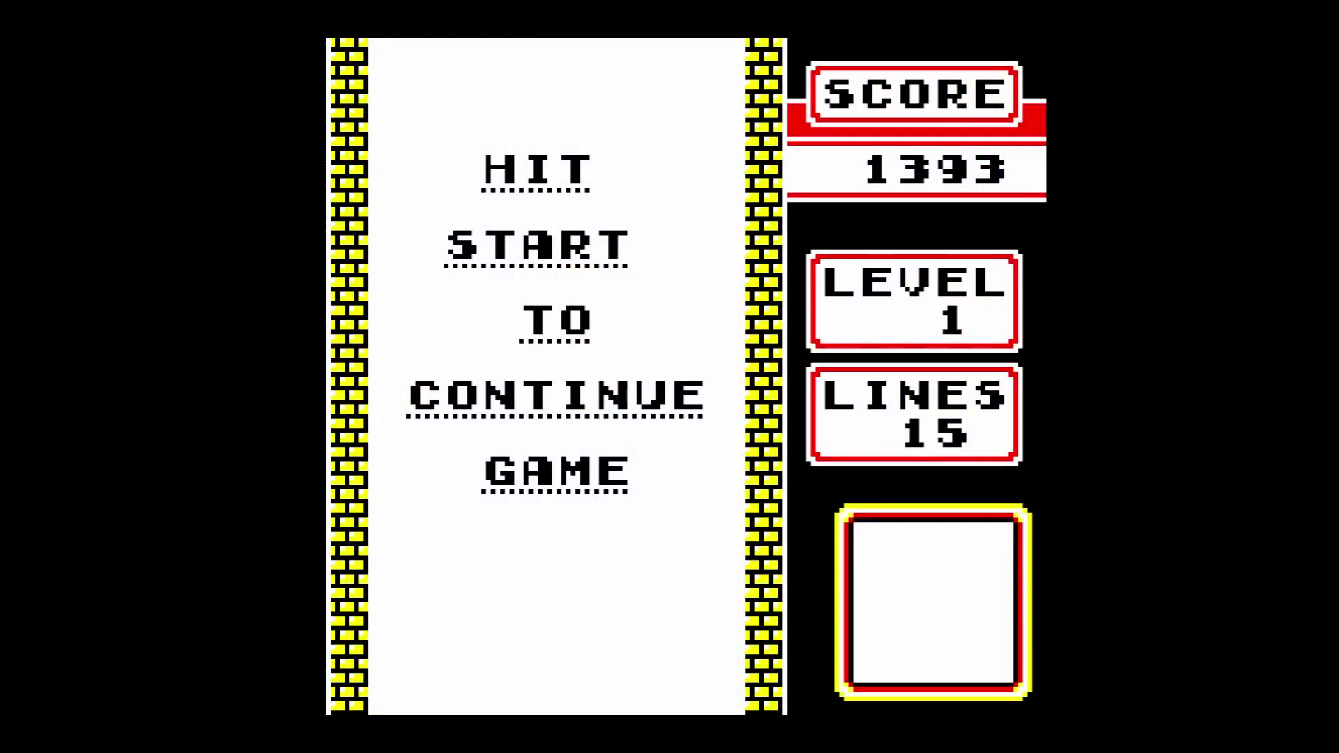
{"action": "key", "text": "Return"}
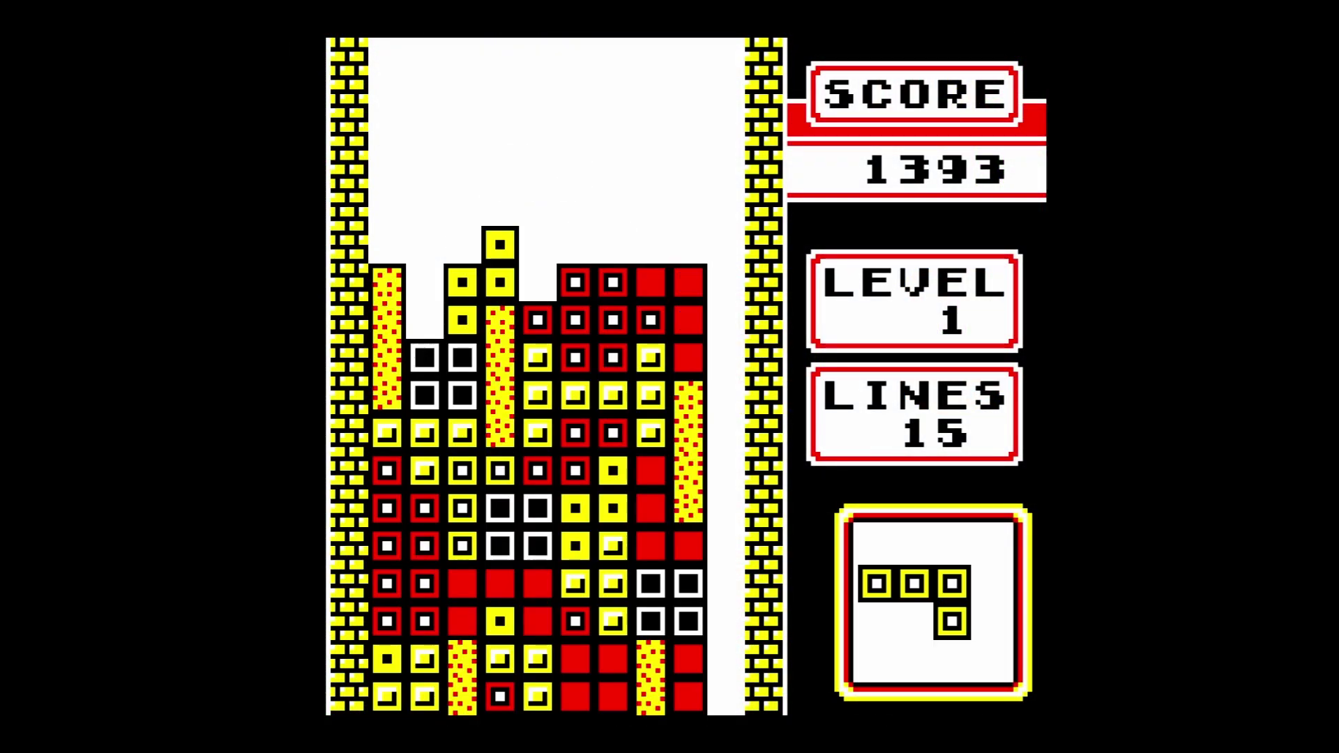
Step: Open the Goomba Color menu over the falling-block game and examine its Display, Other Settings and Speed Hacks entries
{"action": "key", "text": "a+s"}
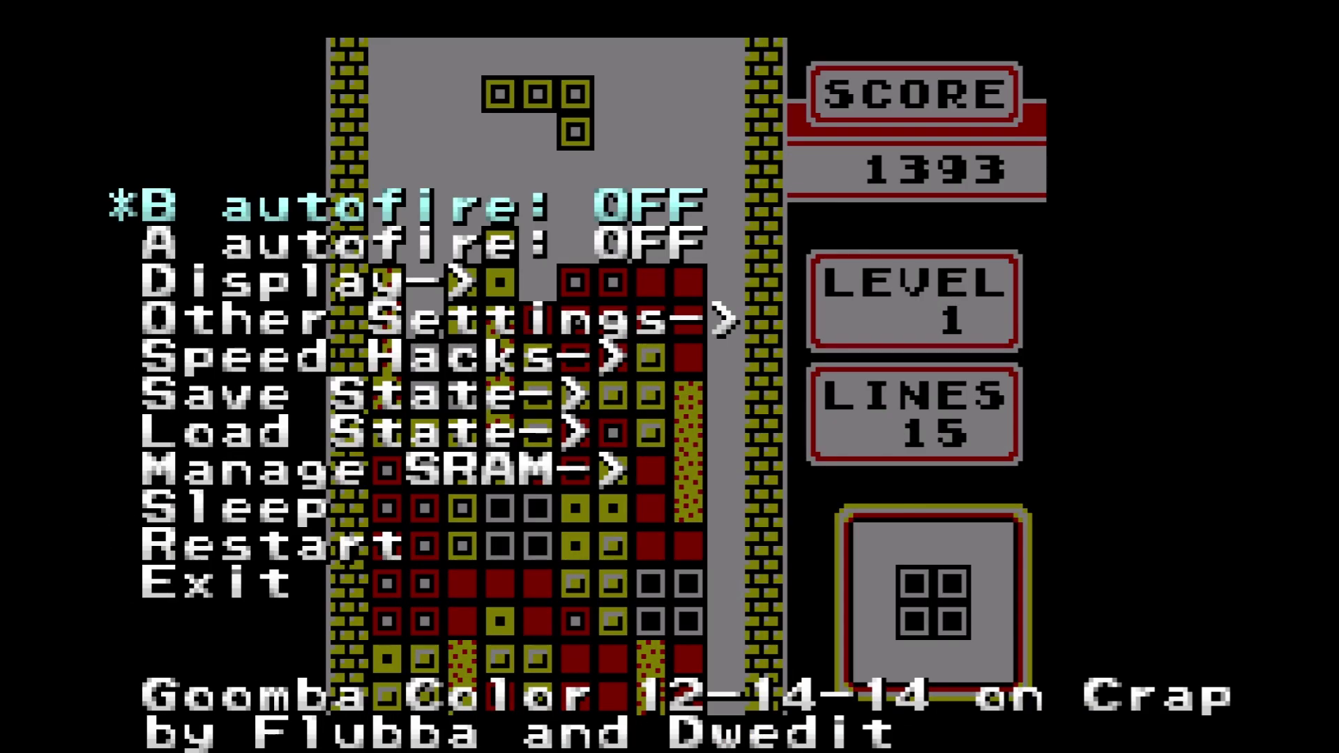
{"action": "key", "text": "Down"}
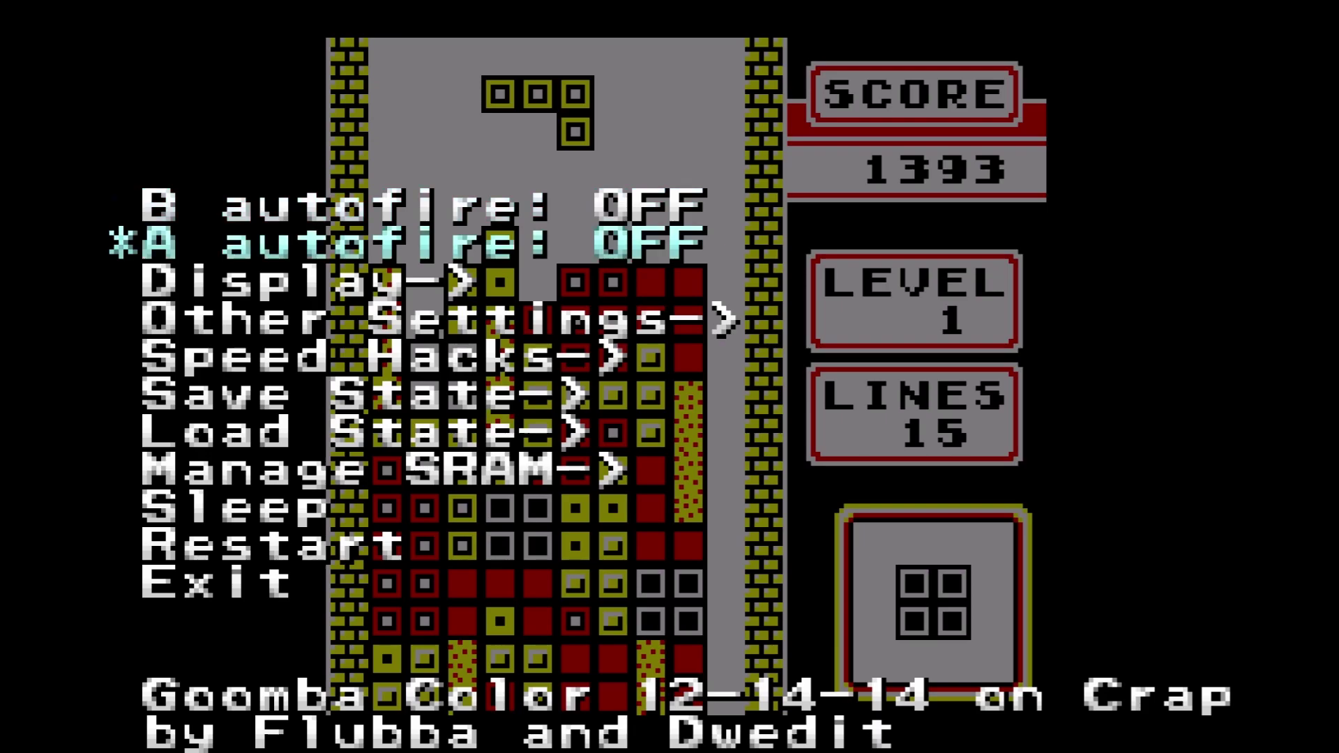
{"action": "key", "text": "Down"}
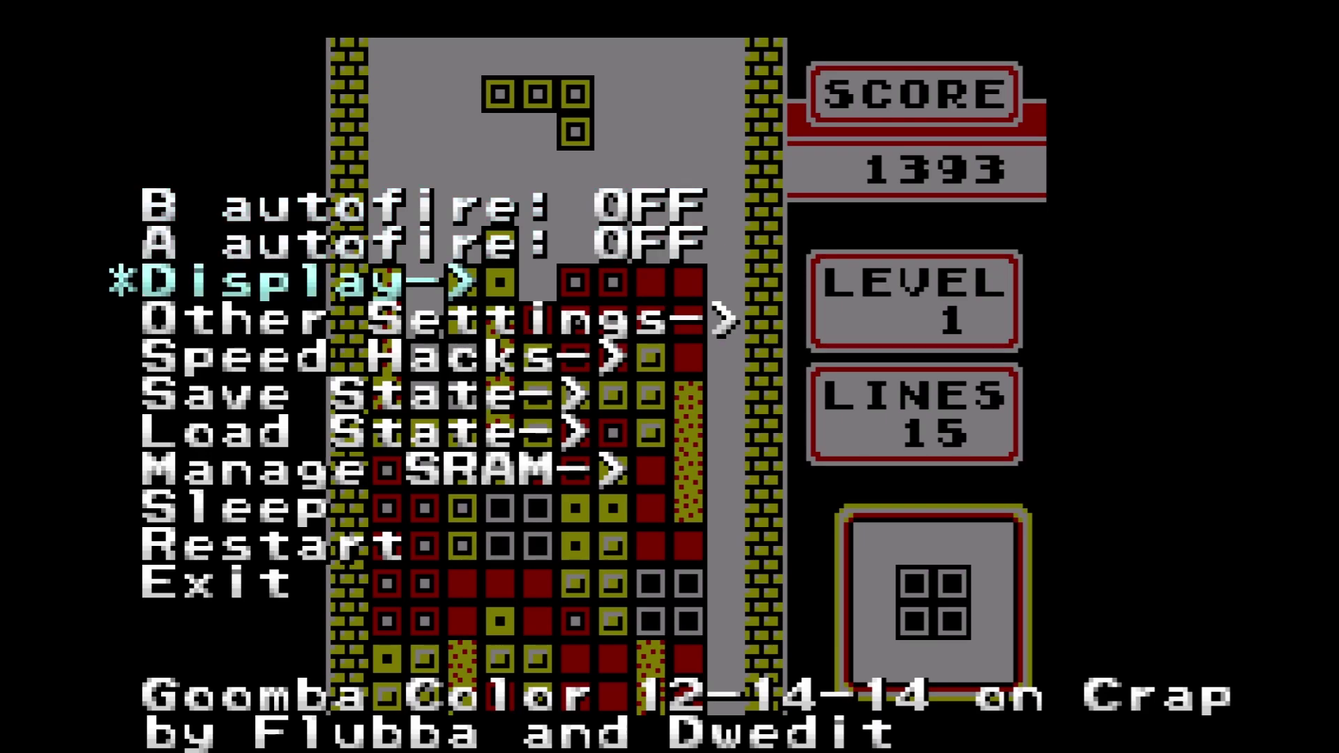
{"action": "key", "text": "x"}
{"action": "key", "text": "z"}
{"action": "key", "text": "Down"}
{"action": "key", "text": "x"}
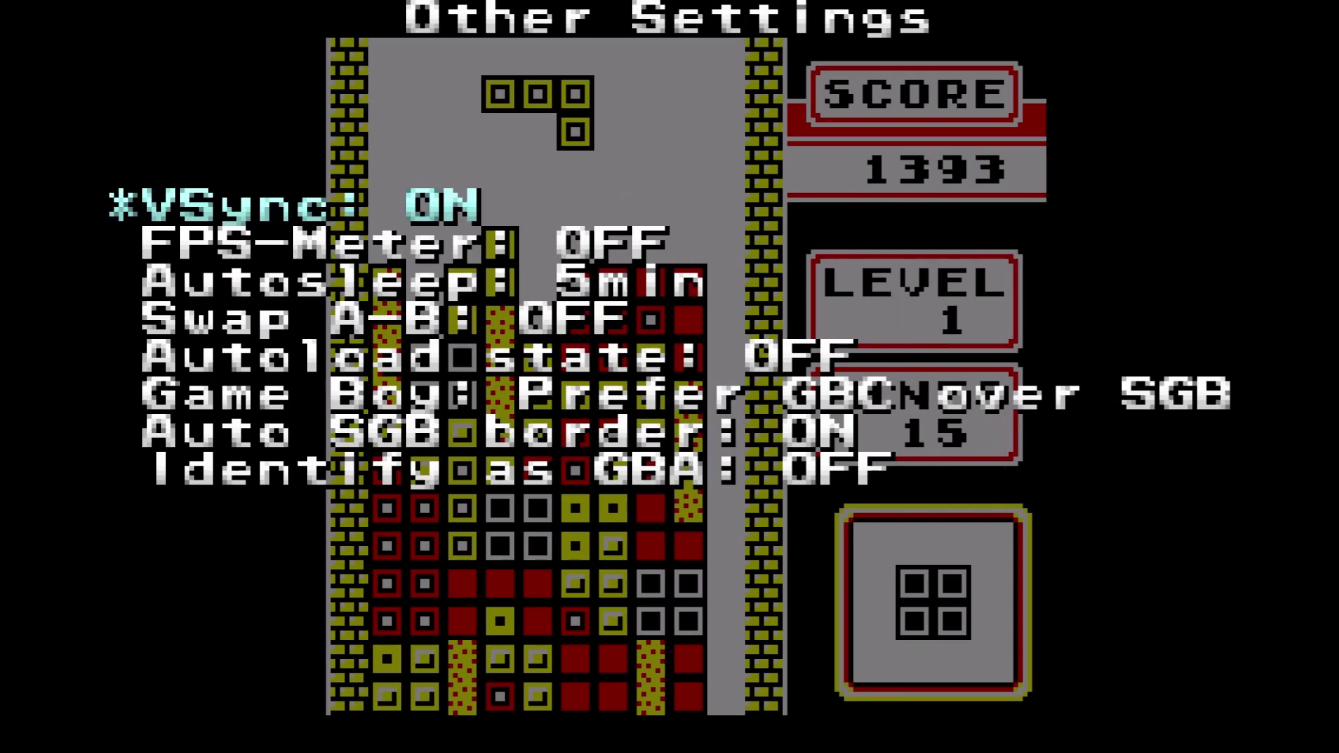
{"action": "key", "text": "z"}
{"action": "key", "text": "Down"}
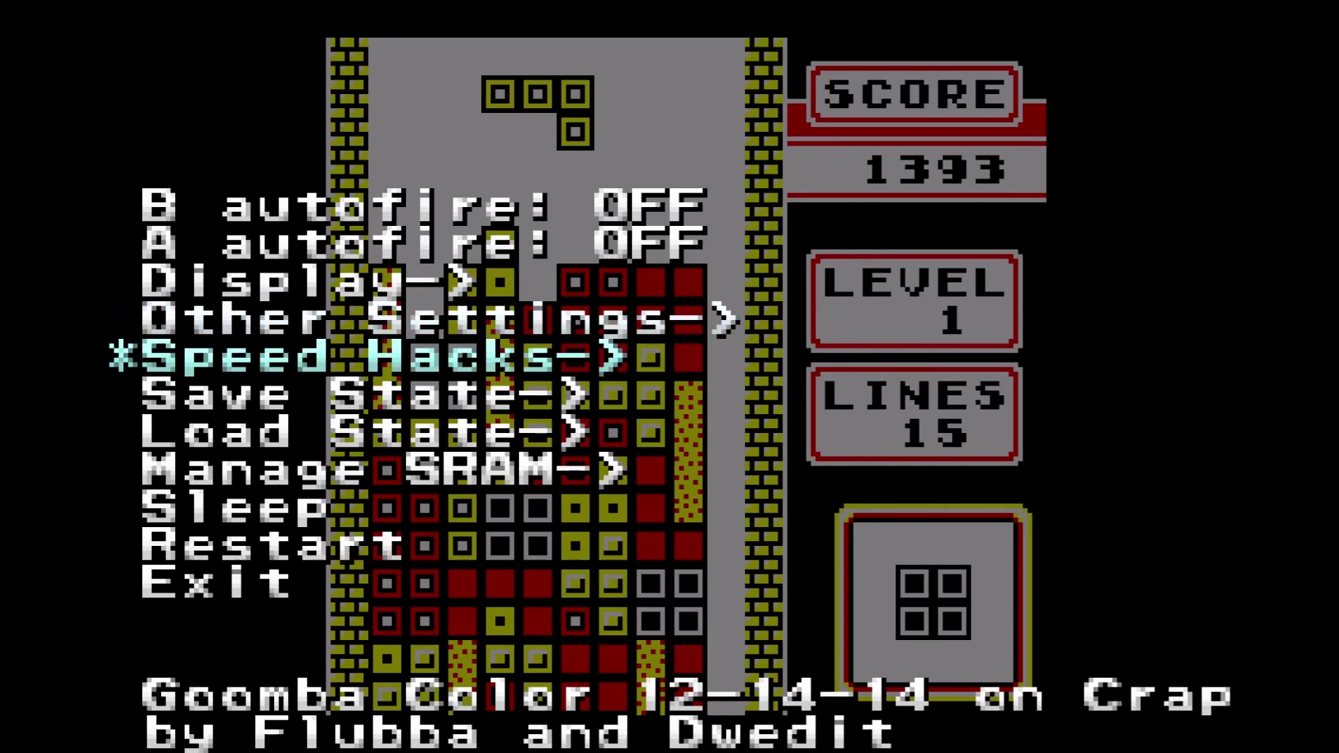
{"action": "key", "text": "x"}
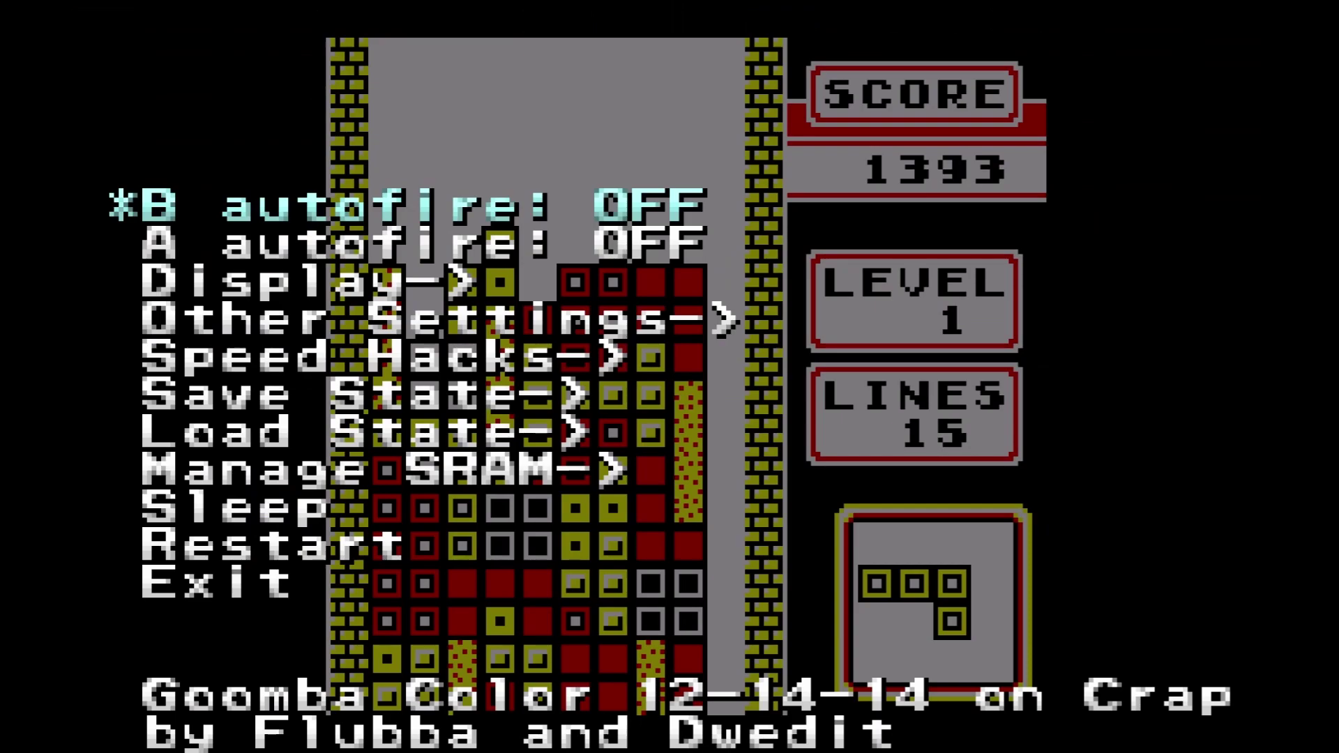
Step: Examine the options under Other Settings, from VSync down to Auto SGB border and Identify as GBA, and return to the main menu
{"action": "key", "text": "Down"}
{"action": "key", "text": "Down"}
{"action": "key", "text": "Down"}
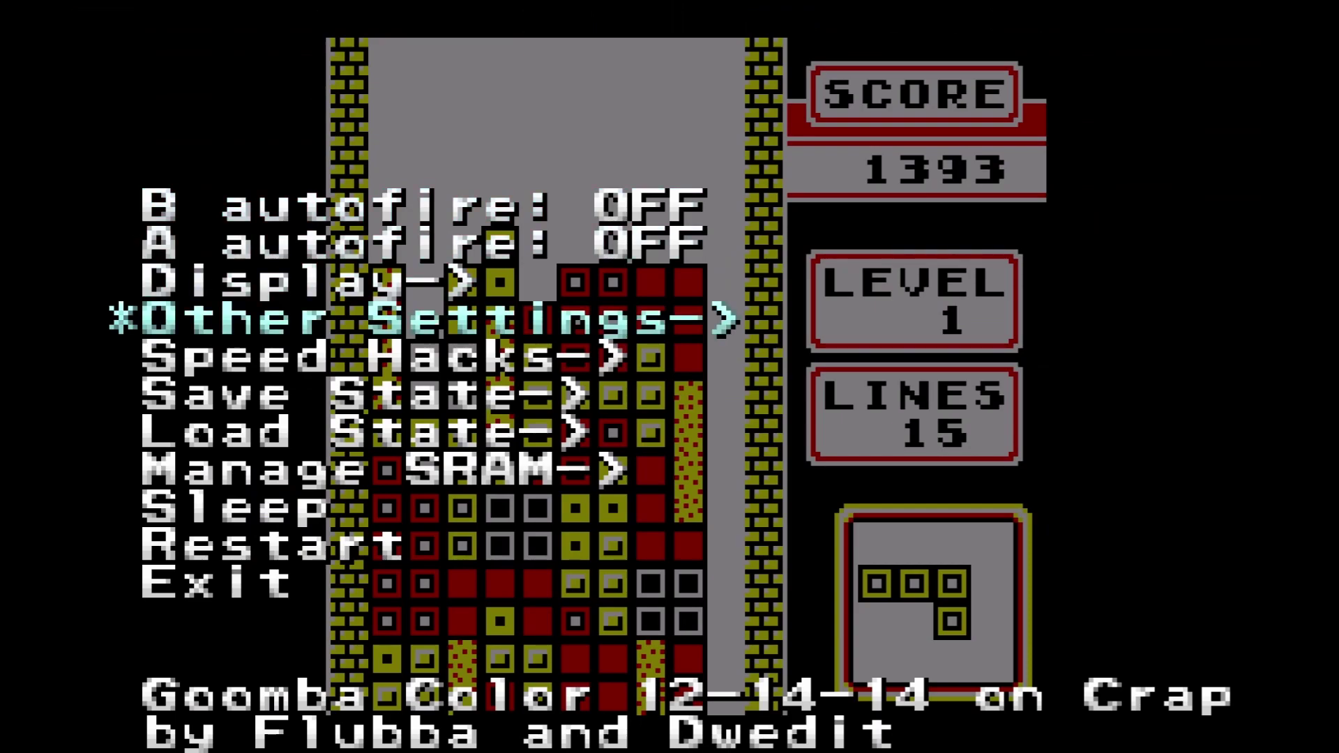
{"action": "key", "text": "Return"}
{"action": "key", "text": "Down"}
{"action": "key", "text": "Down"}
{"action": "key", "text": "Down"}
{"action": "key", "text": "Down"}
{"action": "key", "text": "Down"}
{"action": "key", "text": "Down"}
{"action": "key", "text": "Down"}
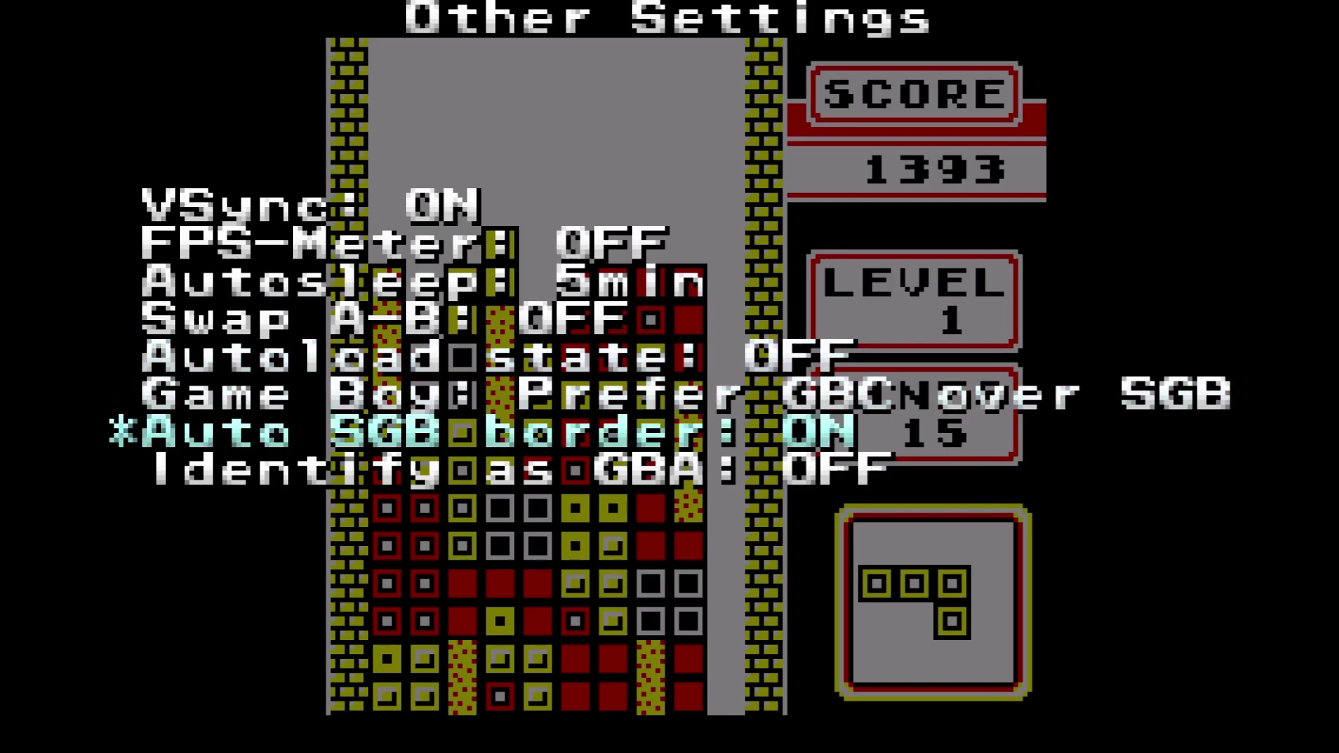
{"action": "key", "text": "Escape"}
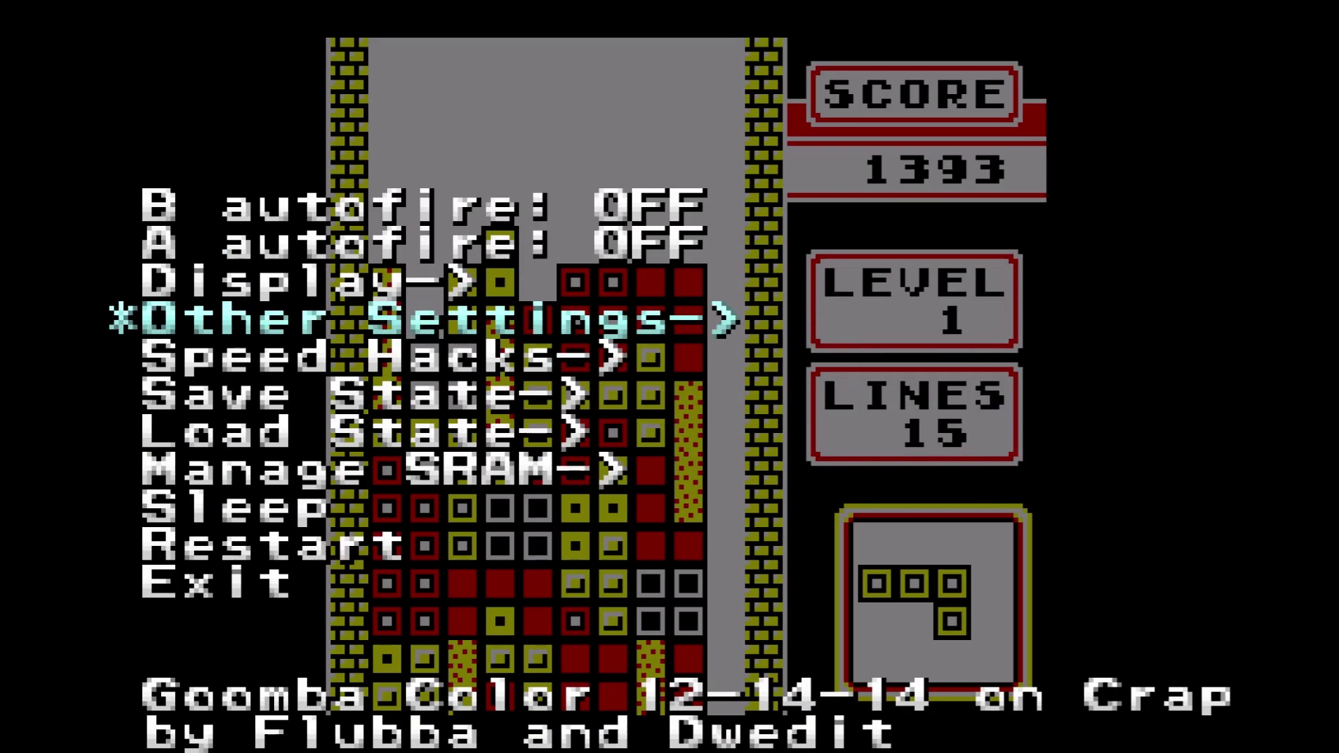
Step: Save the current falling-block game as a new save state
{"action": "key", "text": "Down"}
{"action": "key", "text": "Down"}
{"action": "key", "text": "Down"}
{"action": "key", "text": "Up"}
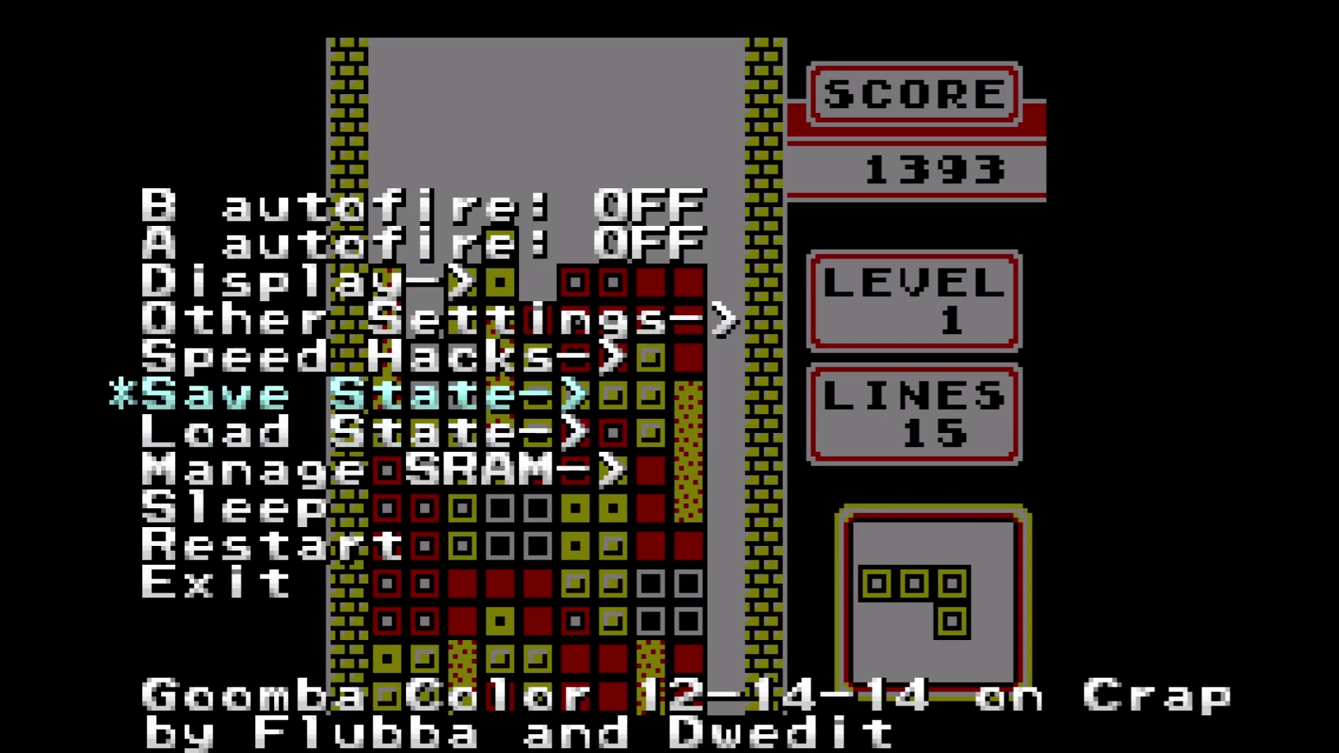
{"action": "key", "text": "Return"}
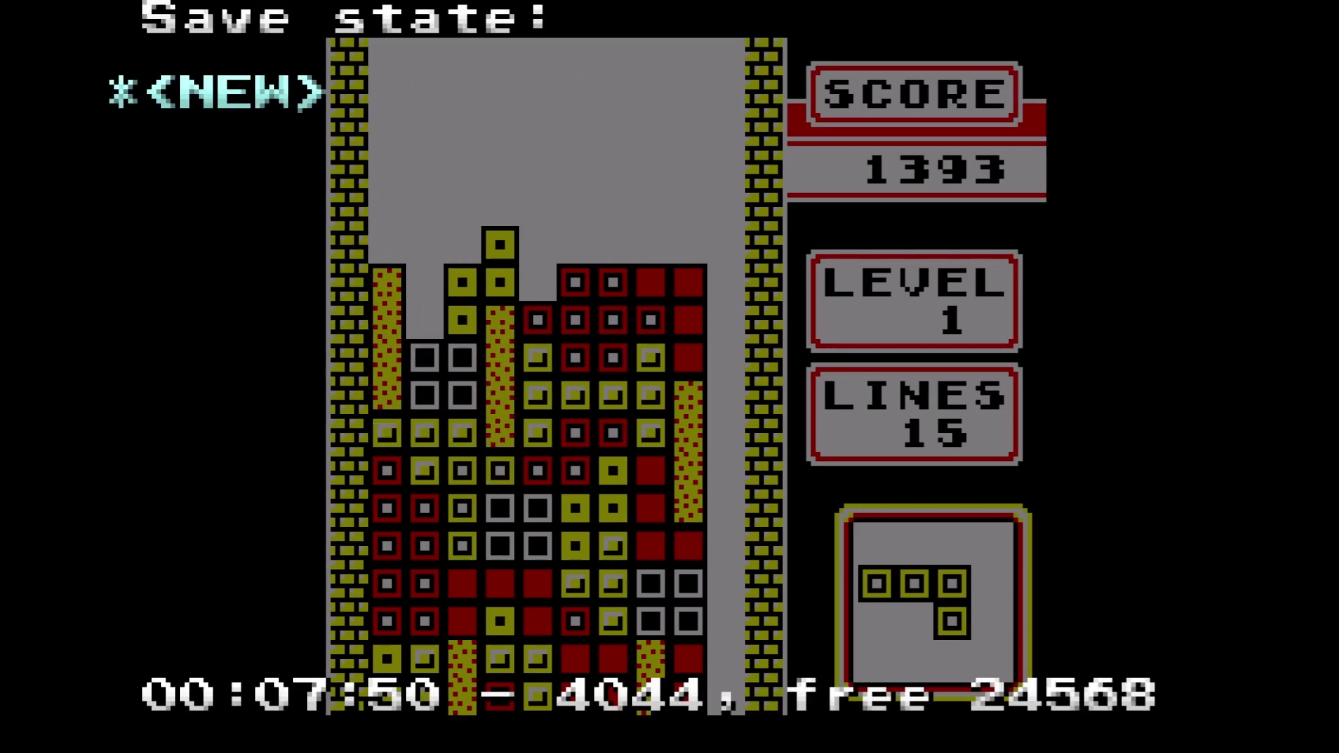
{"action": "key", "text": "Return"}
Step: Examine the remaining emulator menu entries: Load State, Manage SRAM, Sleep, Restart and Exit
{"action": "key", "text": "Down"}
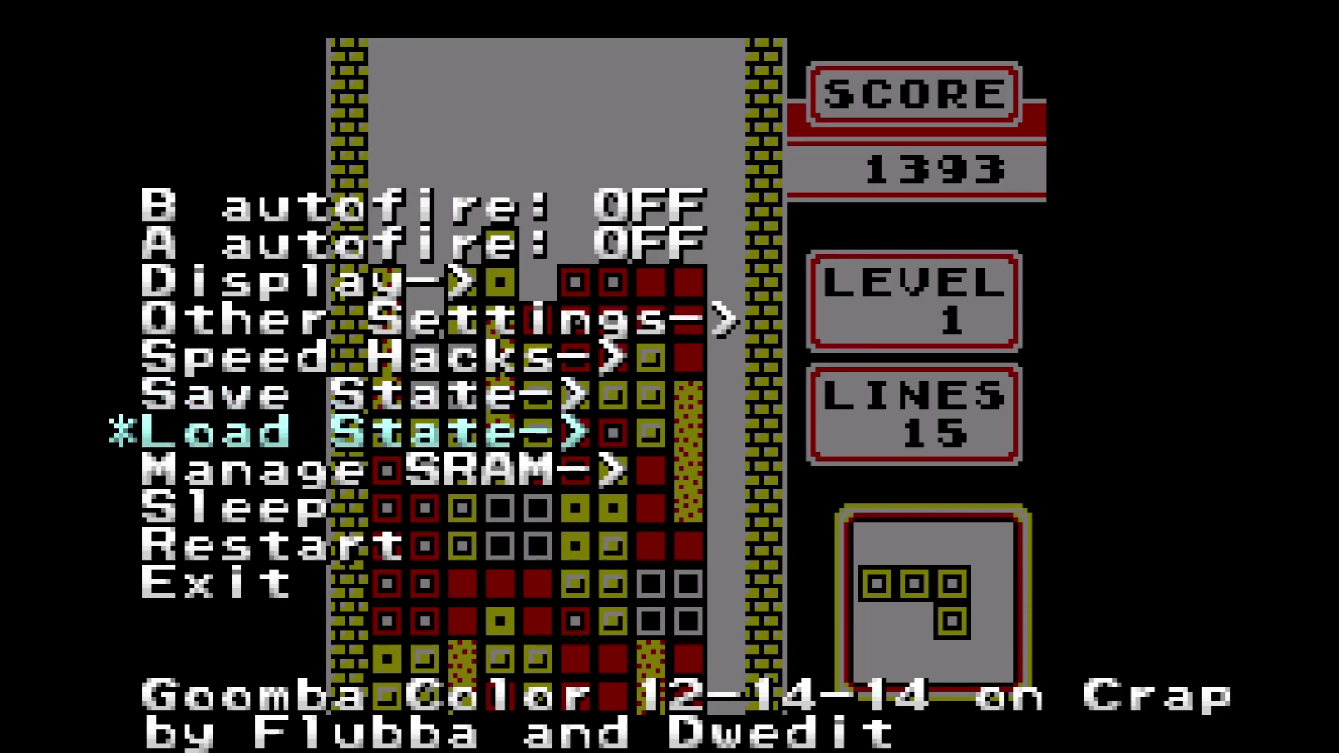
{"action": "key", "text": "Down"}
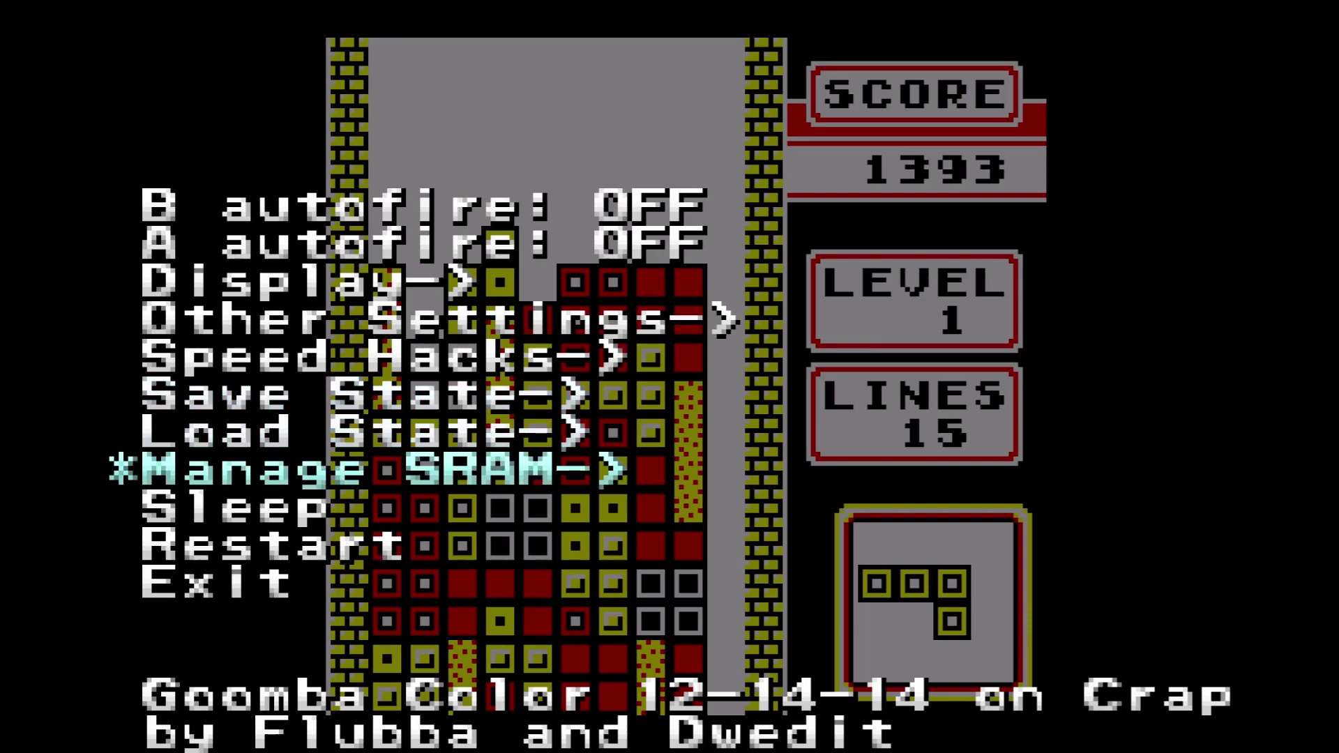
{"action": "key", "text": "Down"}
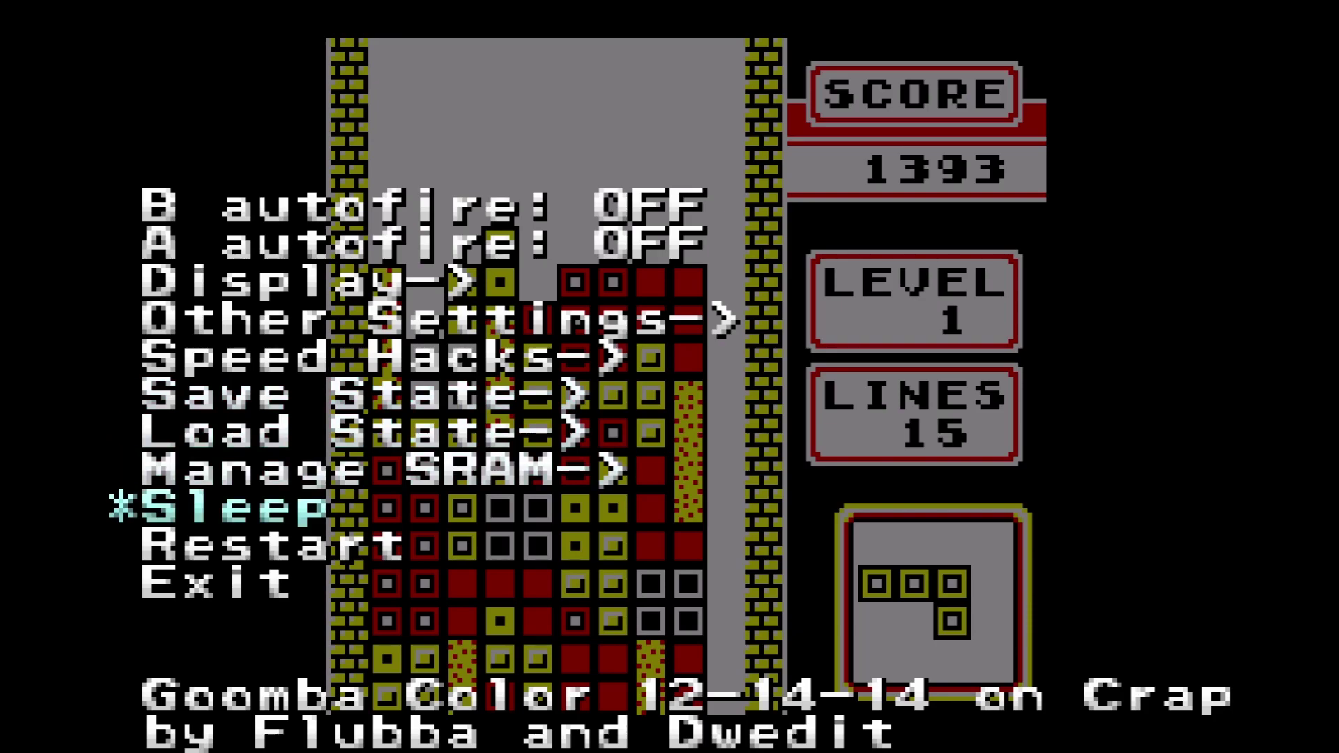
{"action": "key", "text": "Down"}
{"action": "key", "text": "Down"}
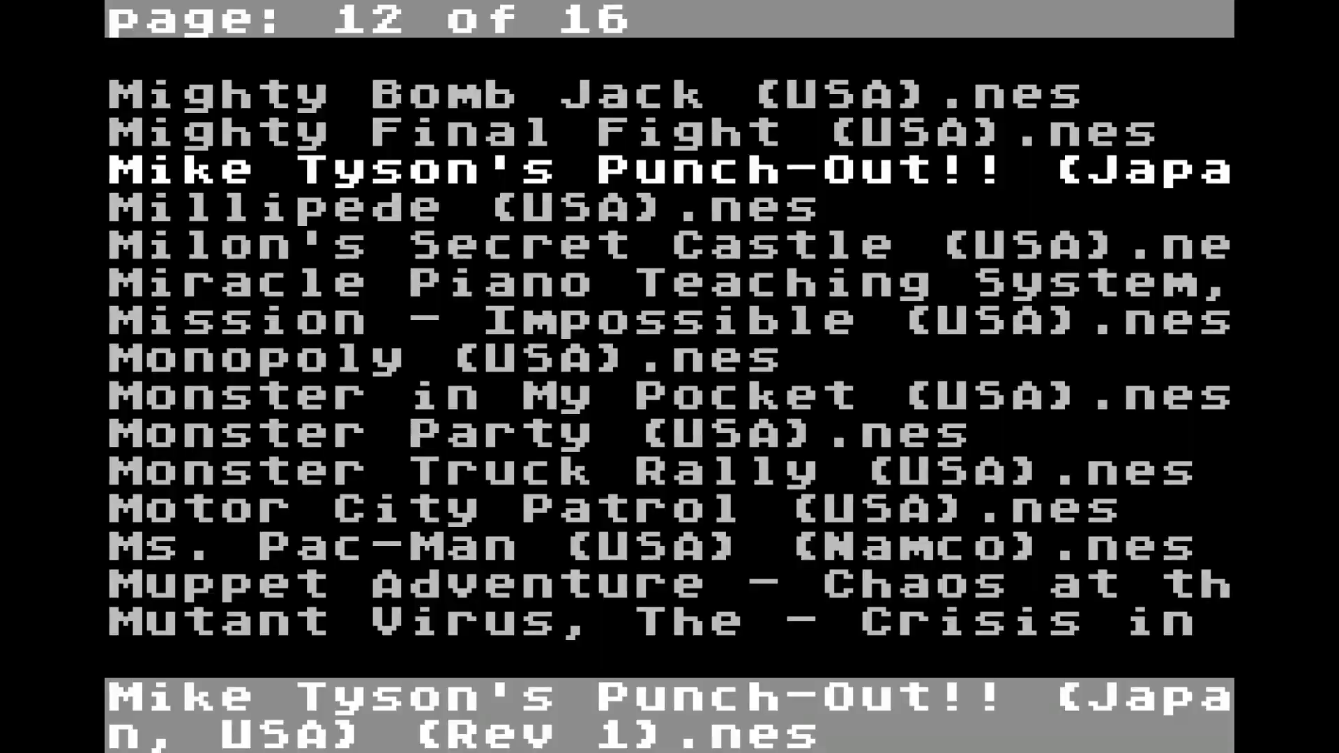
Step: Browse the .nes and .fds game lists and start the racing game in the PocketNES emulator
{"action": "key", "text": "Return"}
{"action": "key", "text": "Return"}
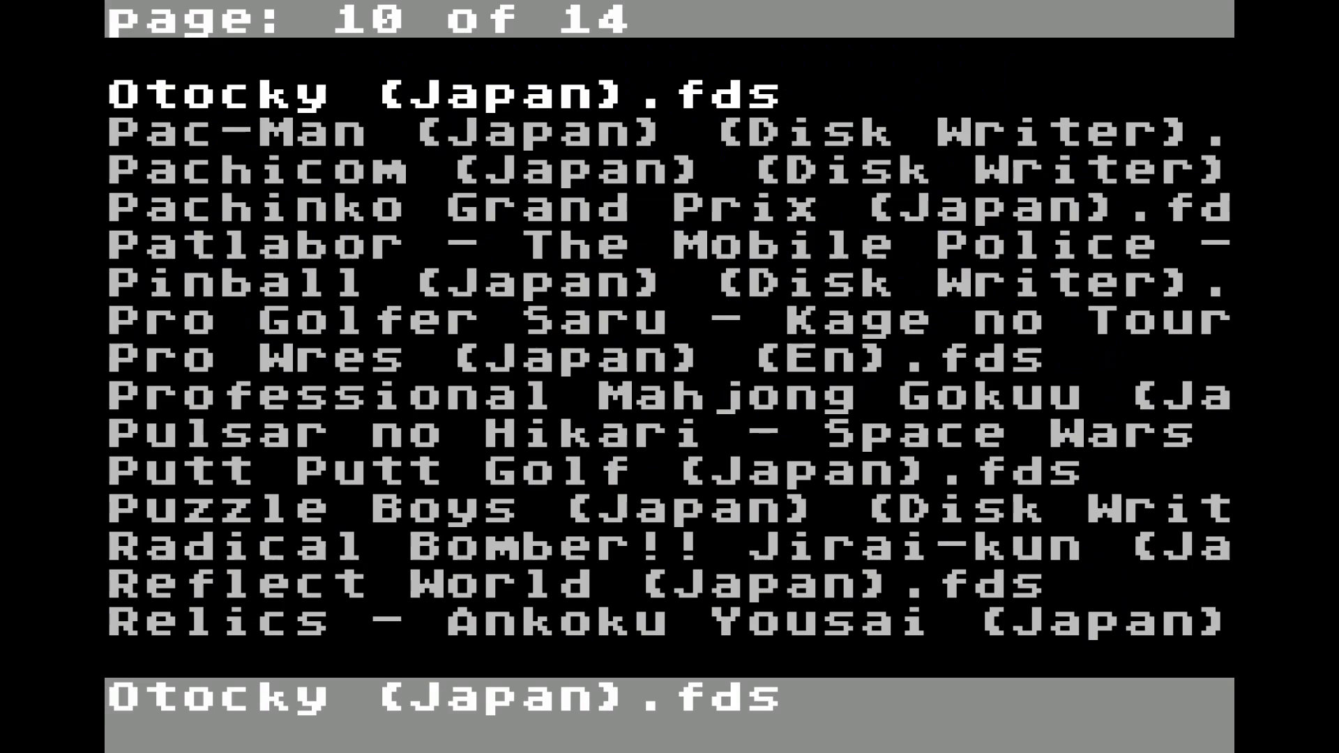
{"action": "key", "text": "Return"}
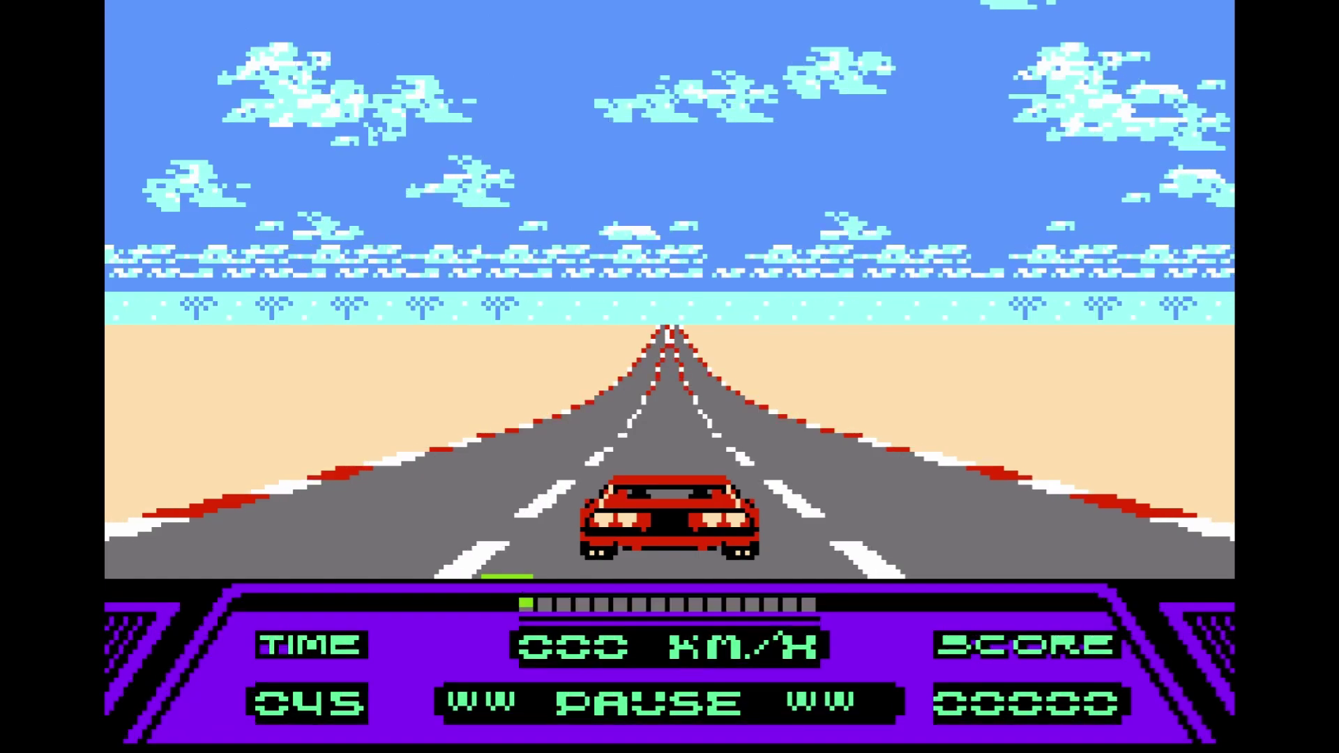
Step: Set the PocketNES display mode to Unscaled in the Display Settings and return to the paused racing game
{"action": "key", "text": "a+s"}
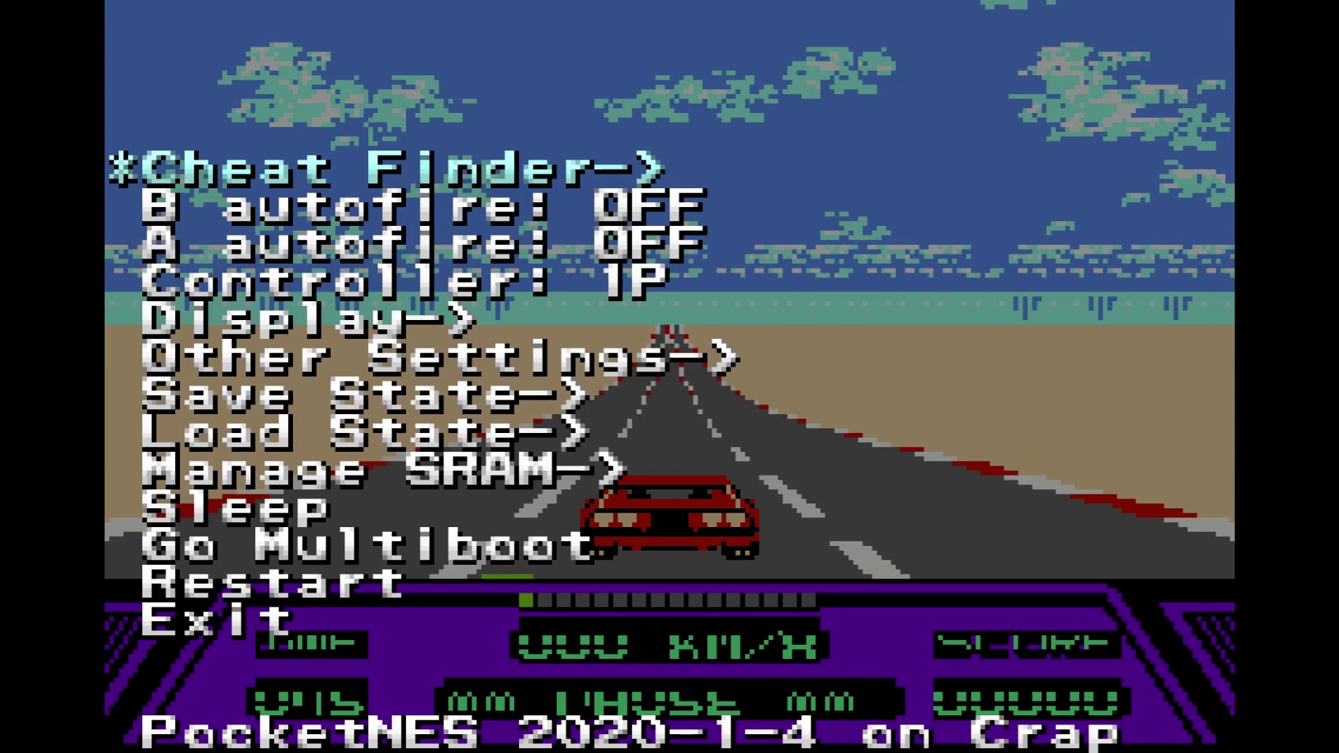
{"action": "key", "text": "Down"}
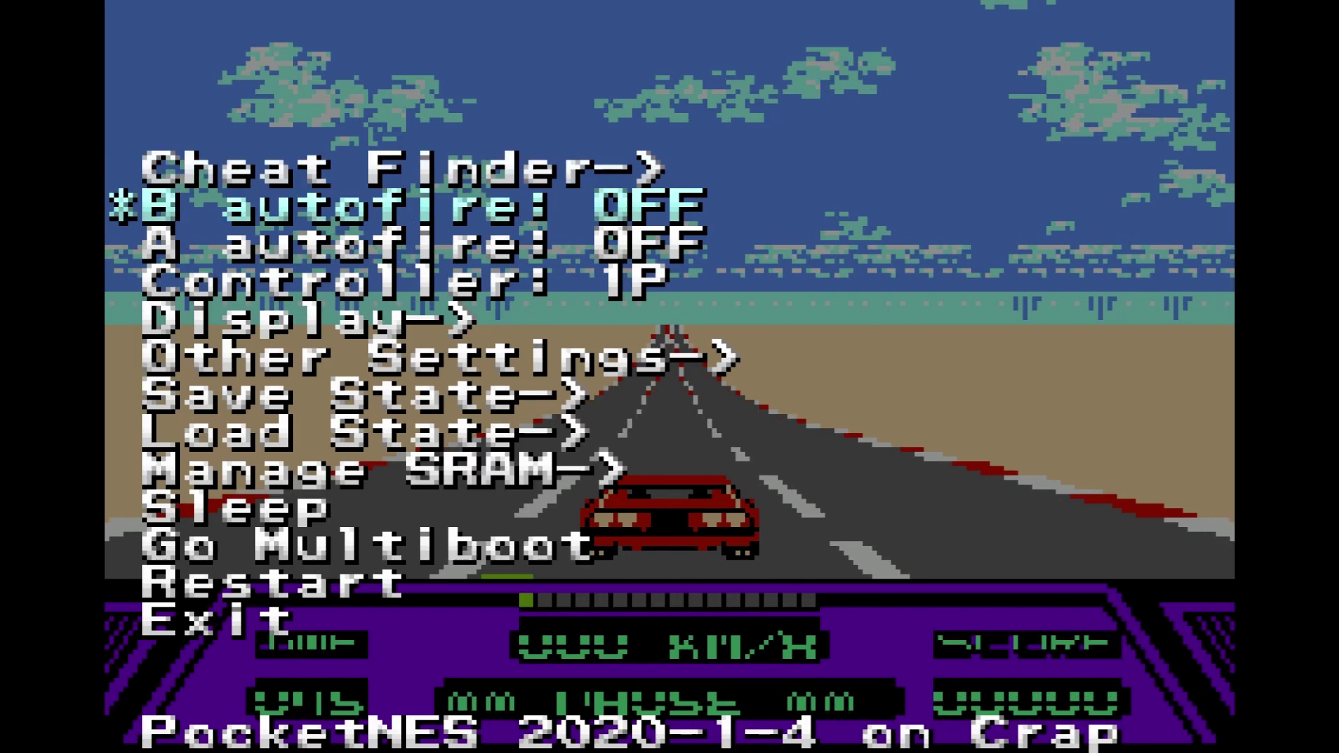
{"action": "key", "text": "Down"}
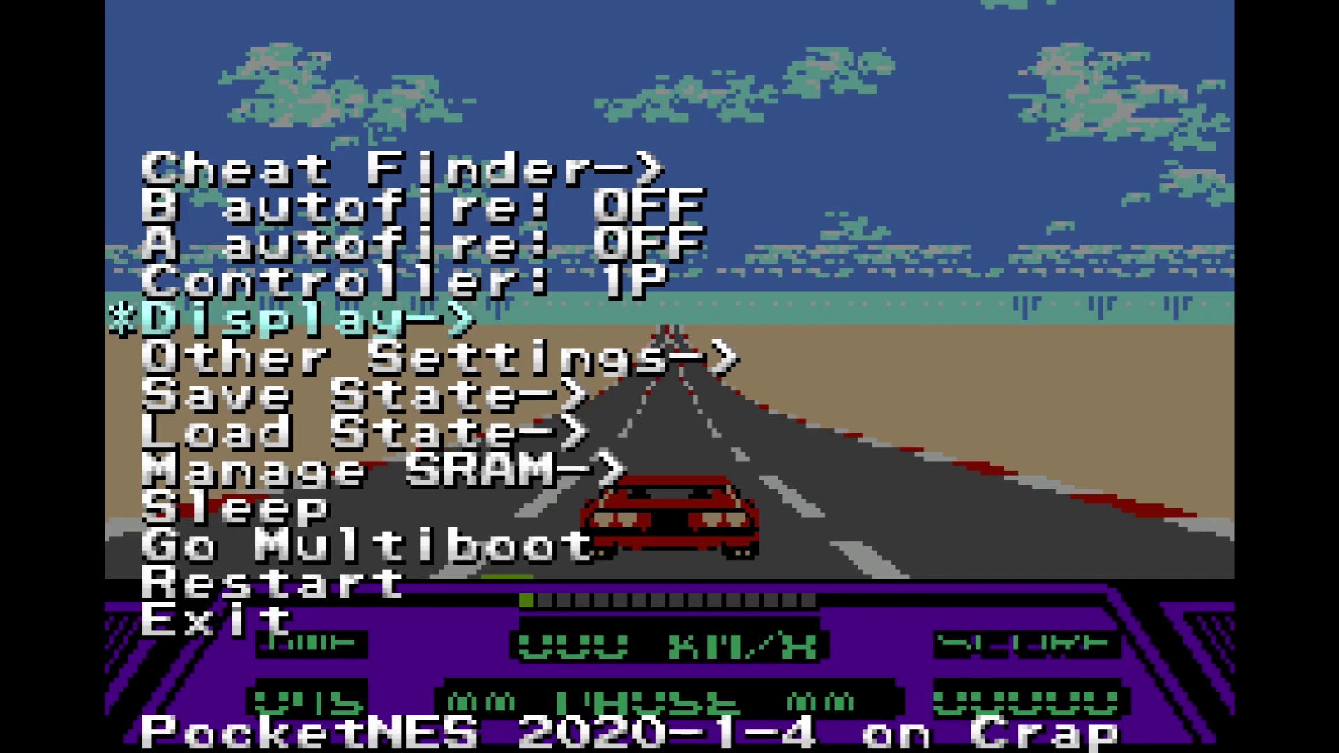
{"action": "key", "text": "Return"}
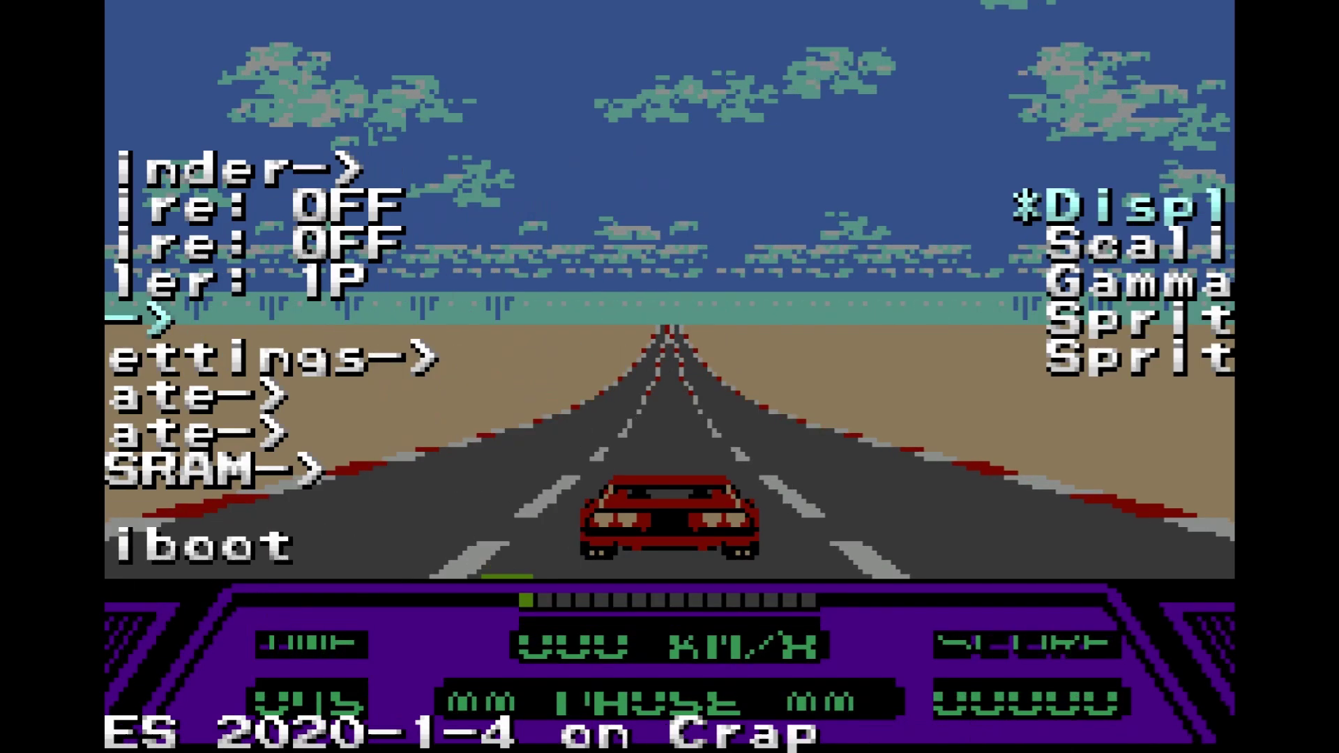
{"action": "key", "text": "Down"}
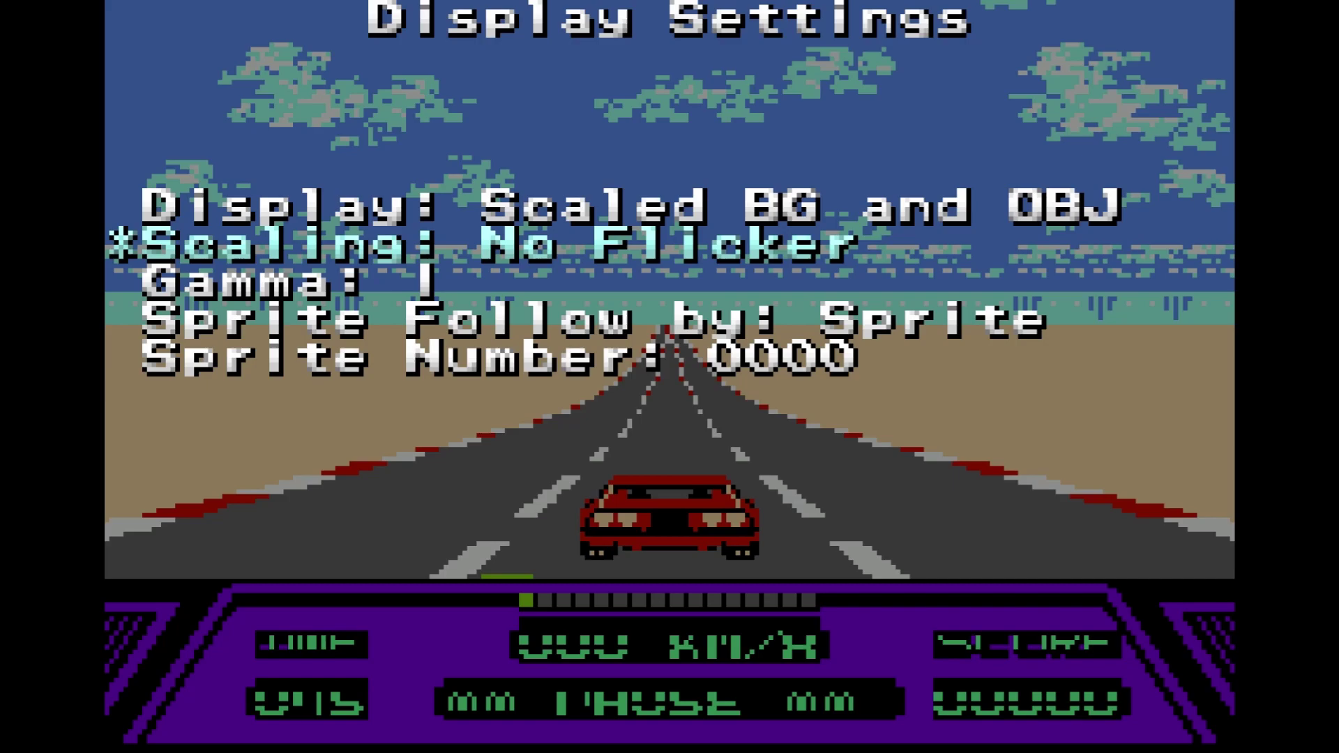
{"action": "key", "text": "Up"}
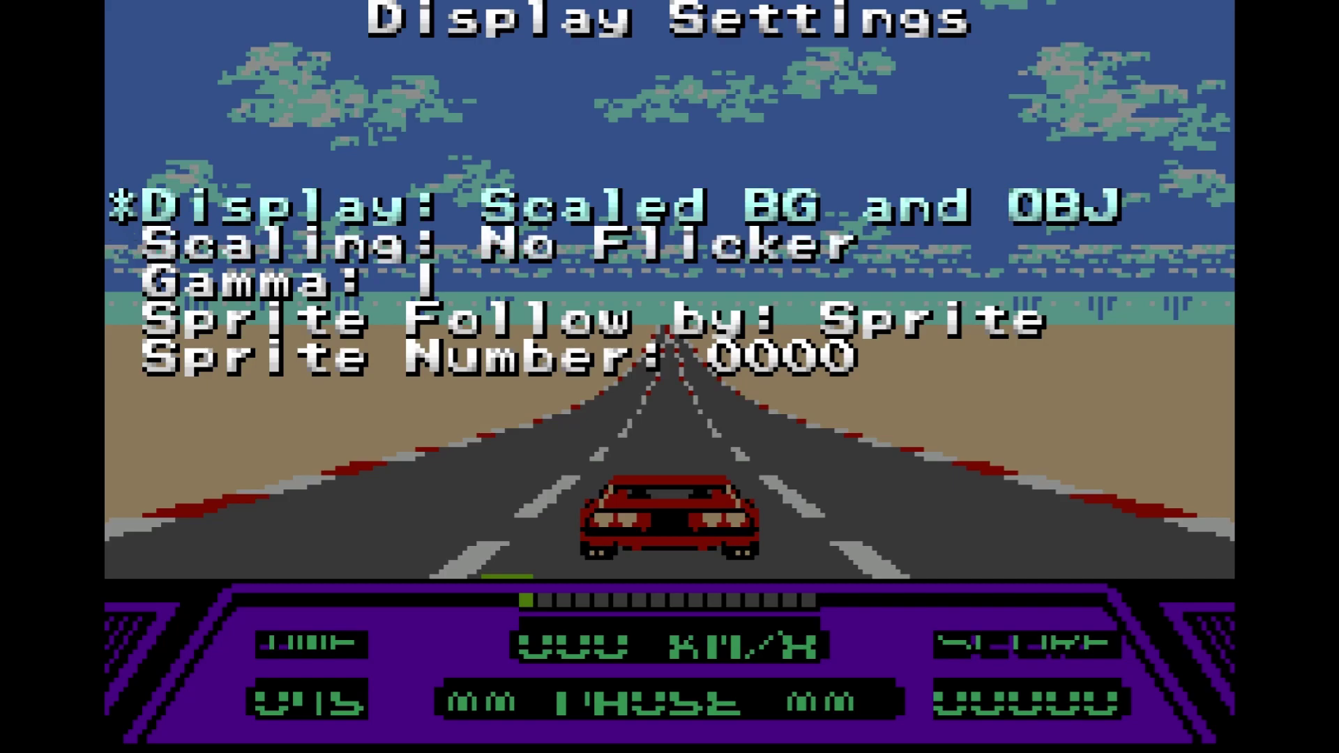
{"action": "key", "text": "Return"}
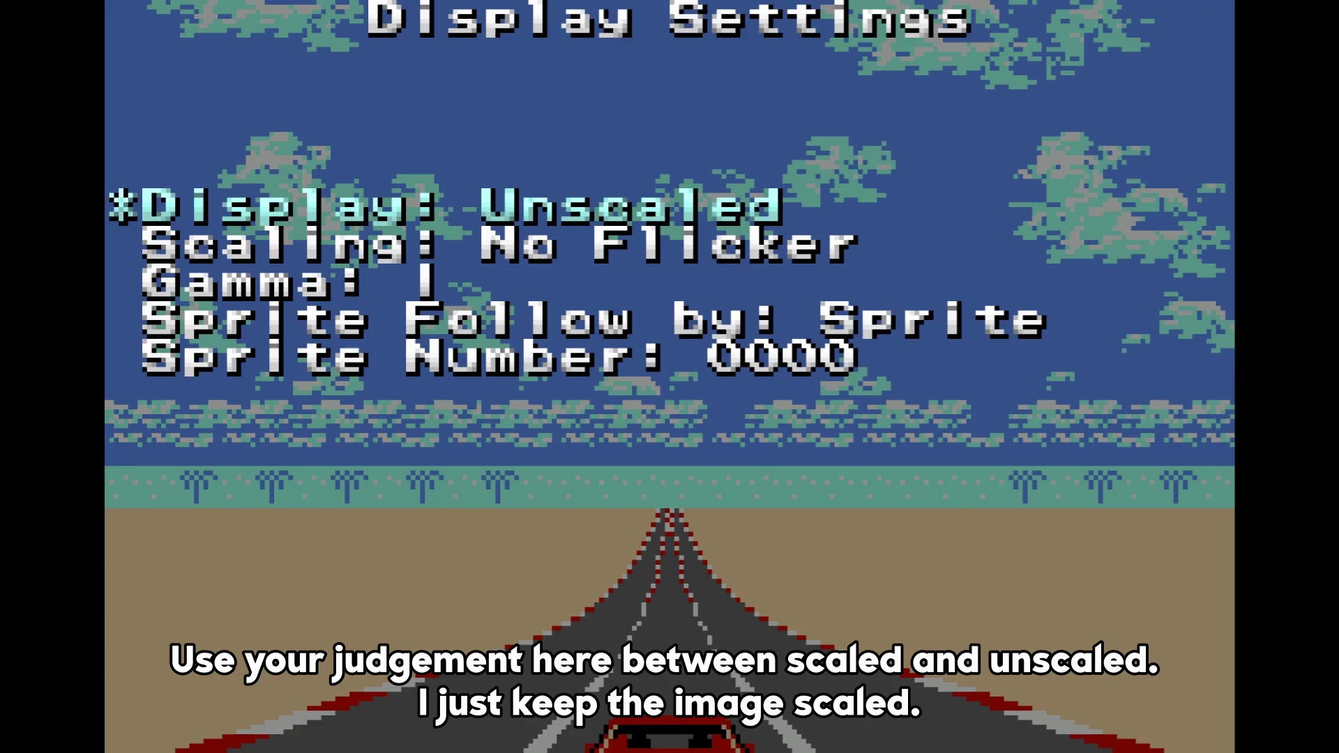
{"action": "key", "text": "Escape"}
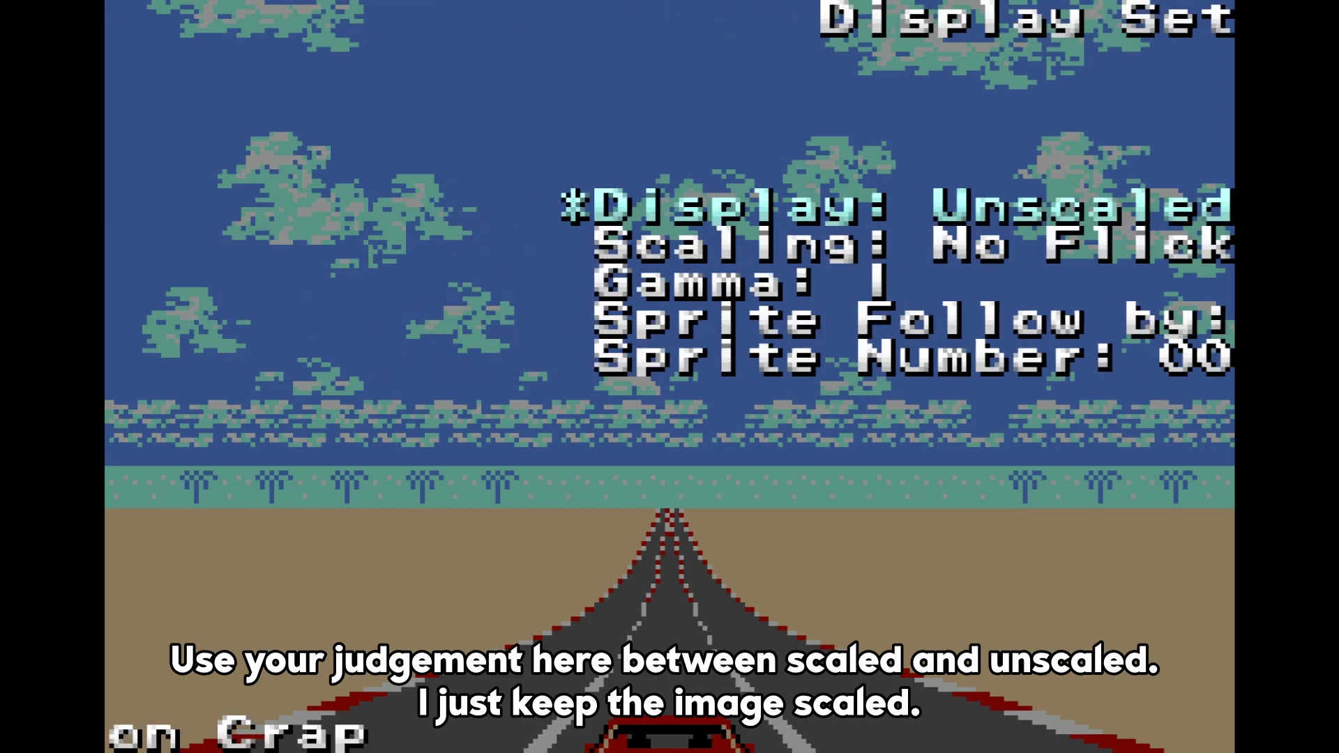
{"action": "key", "text": "Escape"}
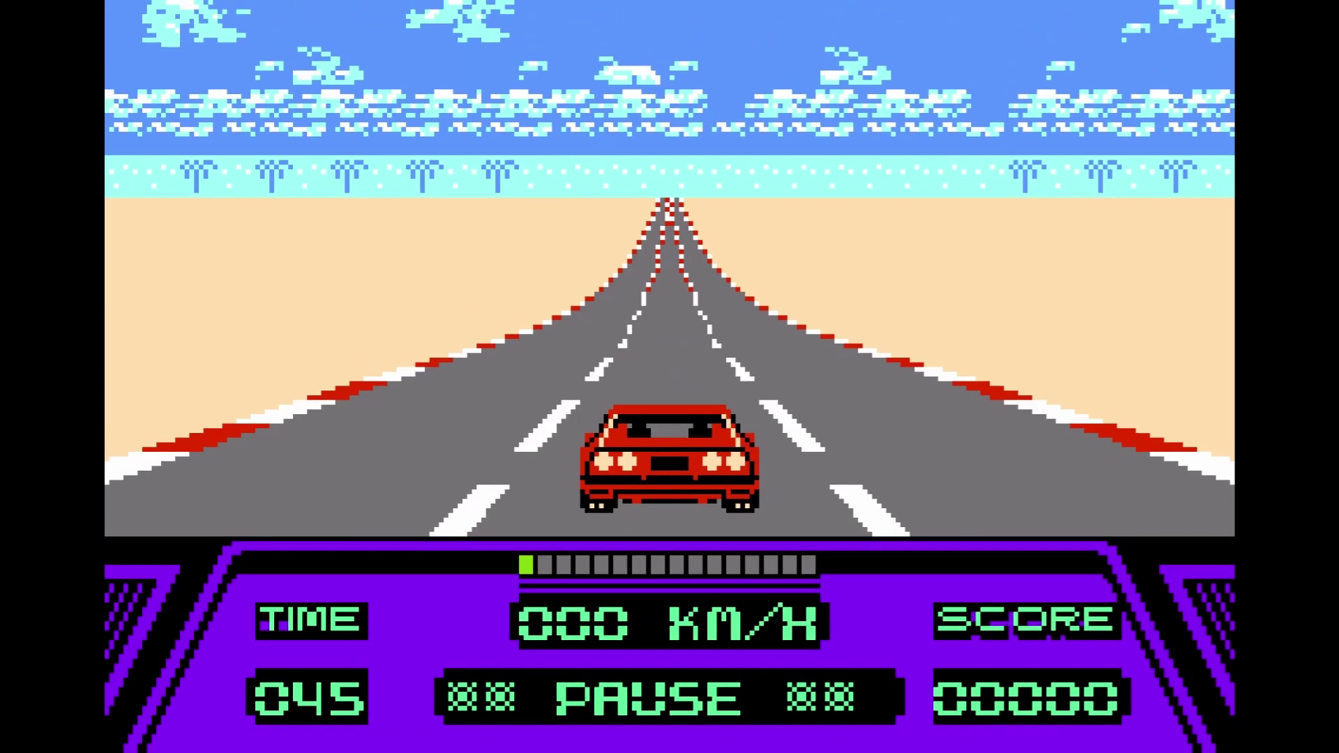
Step: Reopen the PocketNES menu, view its Save State screen and leave it
{"action": "key", "text": "a+s"}
{"action": "key", "text": "Down"}
{"action": "key", "text": "Down"}
{"action": "key", "text": "Down"}
{"action": "key", "text": "Down"}
{"action": "key", "text": "Down"}
{"action": "key", "text": "Down"}
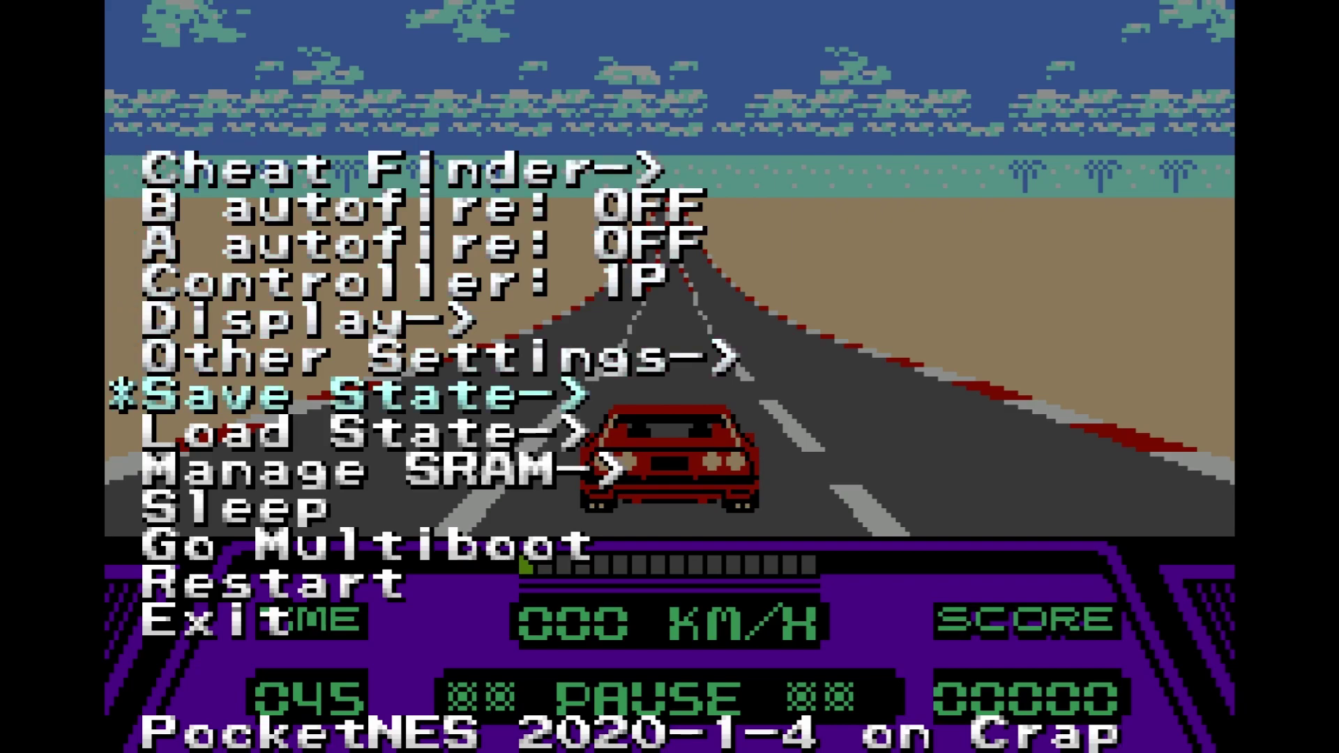
{"action": "key", "text": "x"}
{"action": "key", "text": "z"}
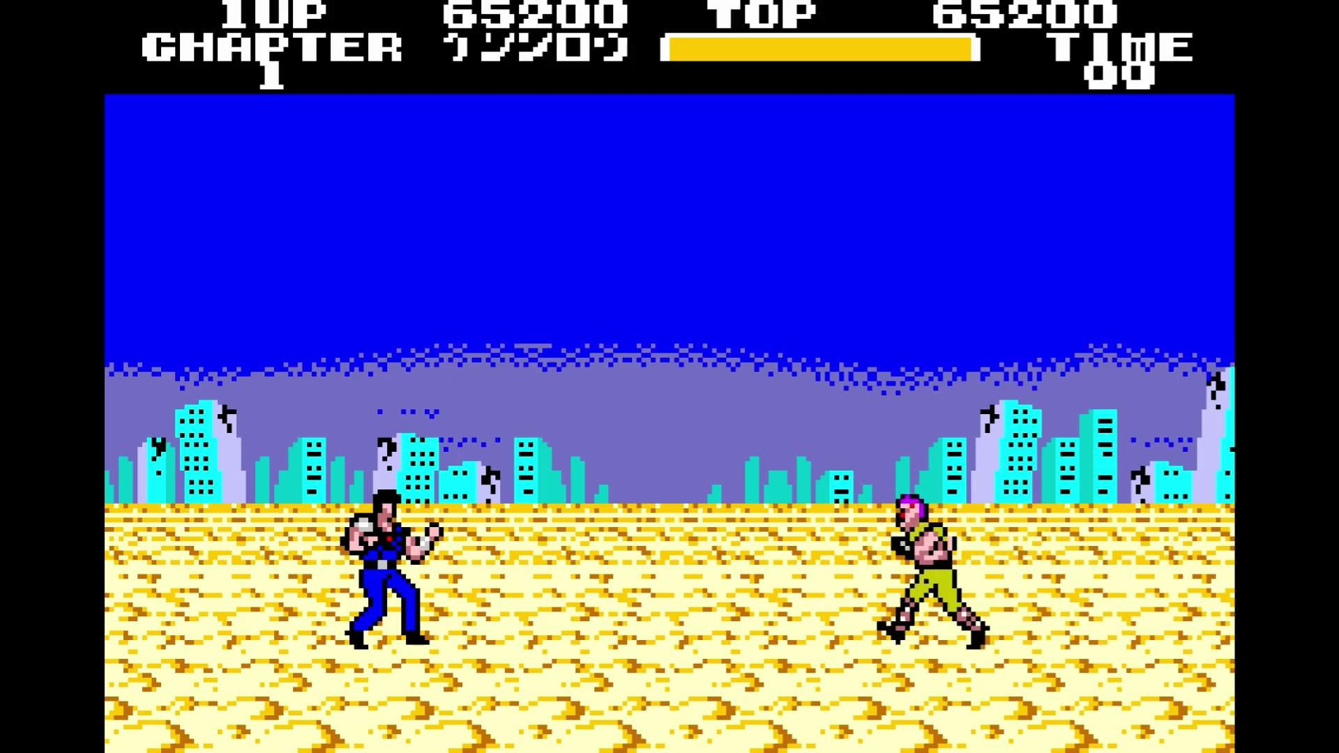
{"action": "key", "text": "Right"}
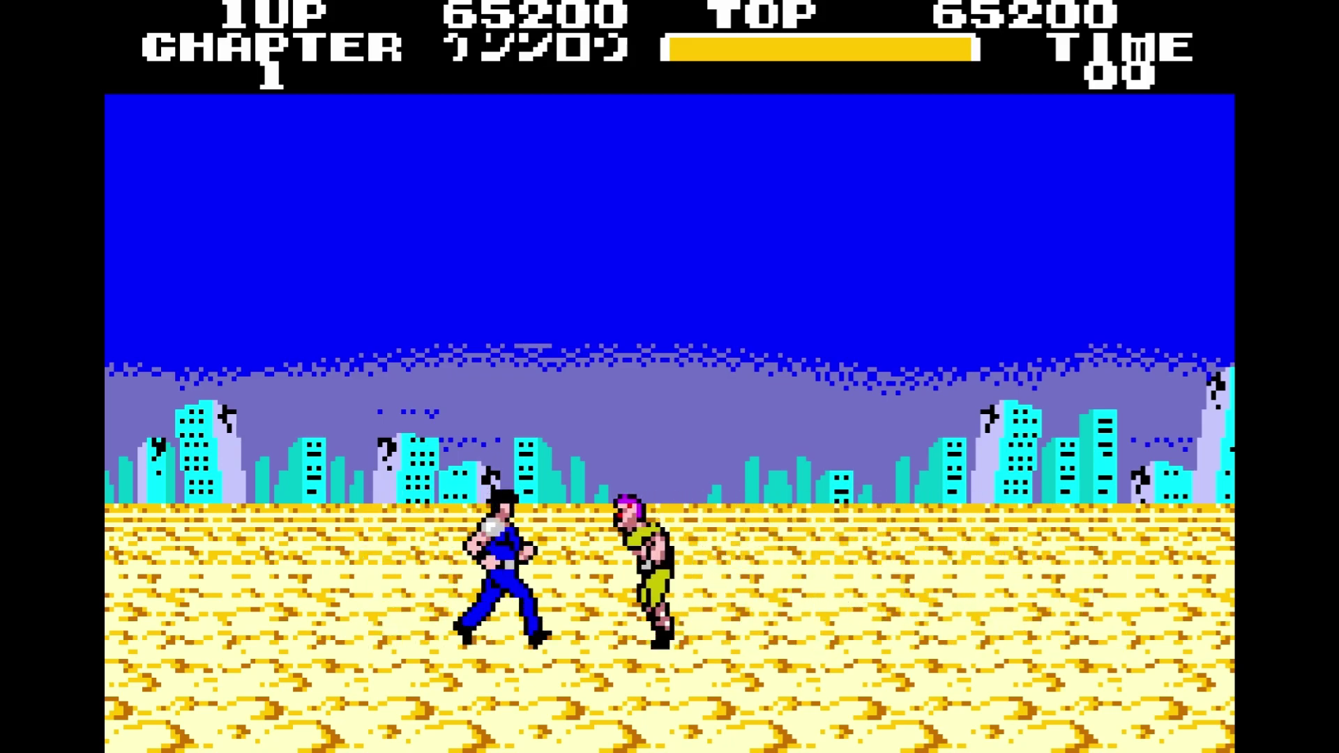
{"action": "key", "text": "Left"}
{"action": "key", "text": "Right"}
{"action": "key", "text": "x"}
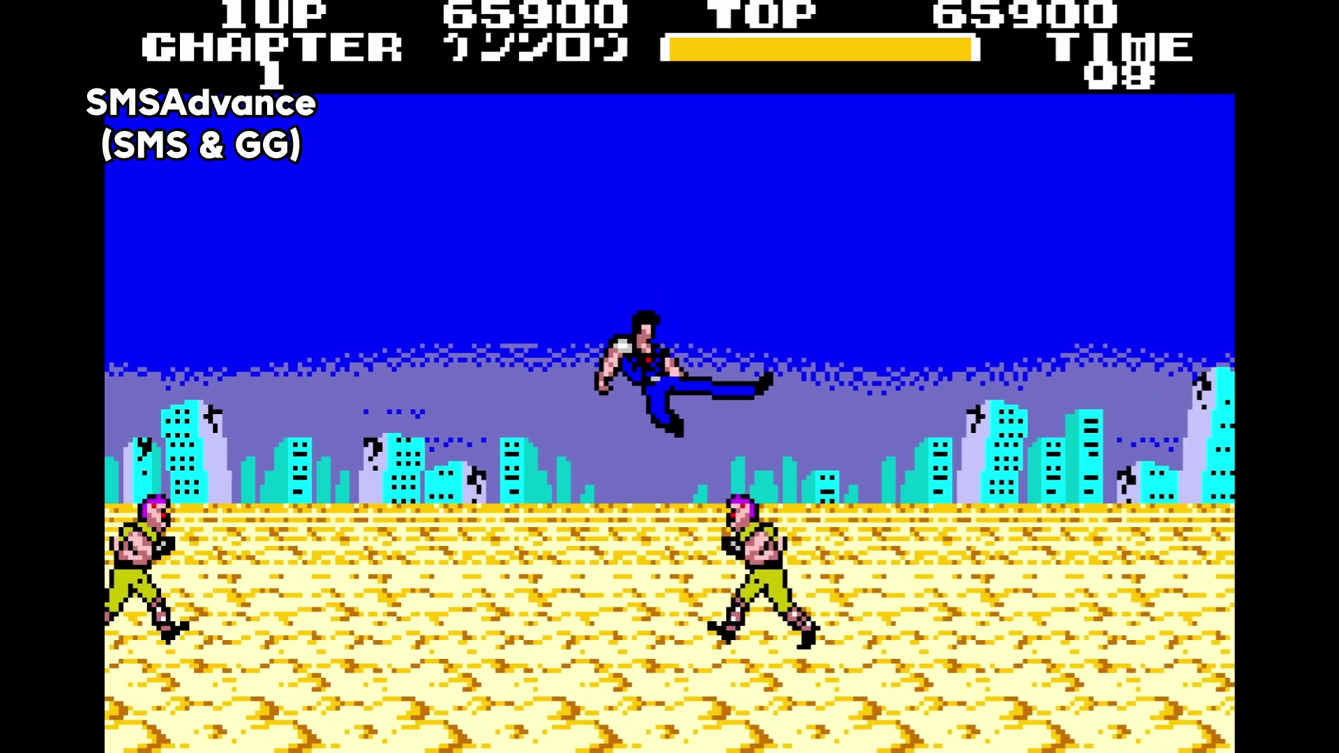
{"action": "key", "text": "Left"}
{"action": "key", "text": "x"}
{"action": "key", "text": "Right"}
{"action": "key", "text": "x"}
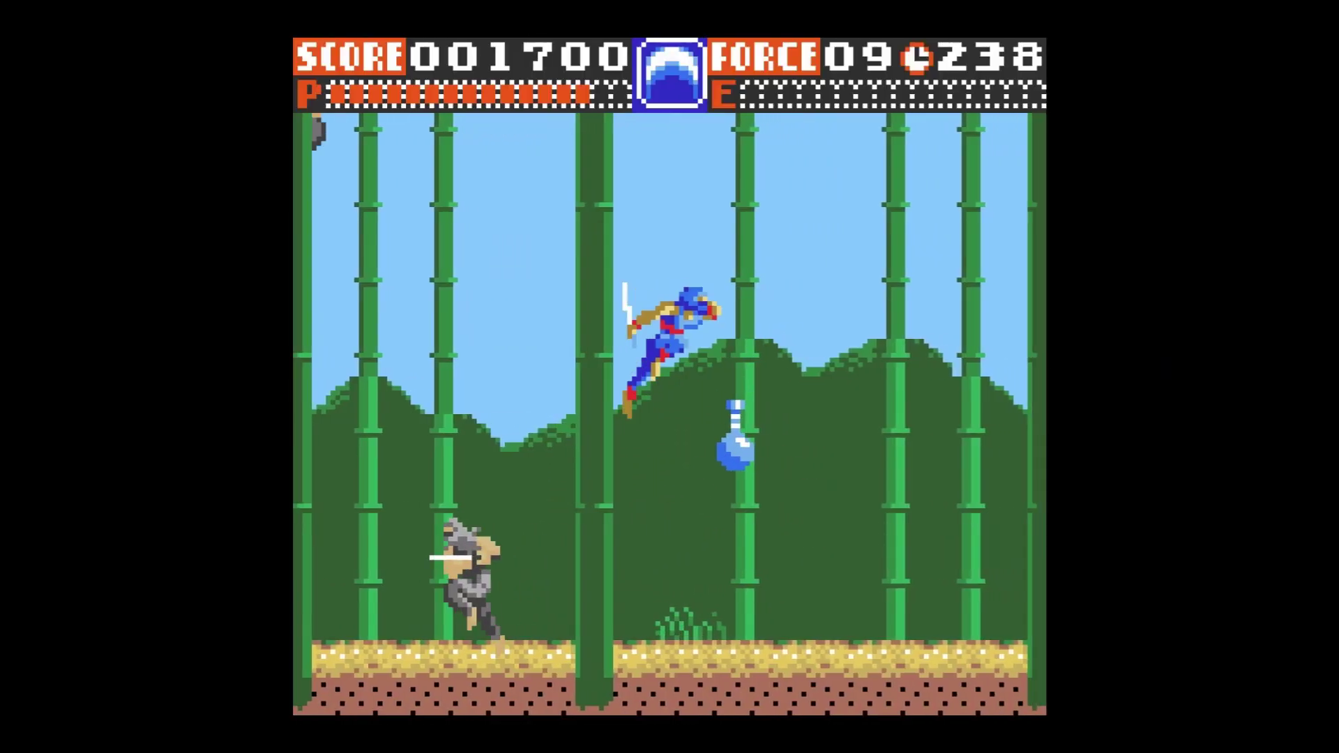
{"action": "key", "text": "Right"}
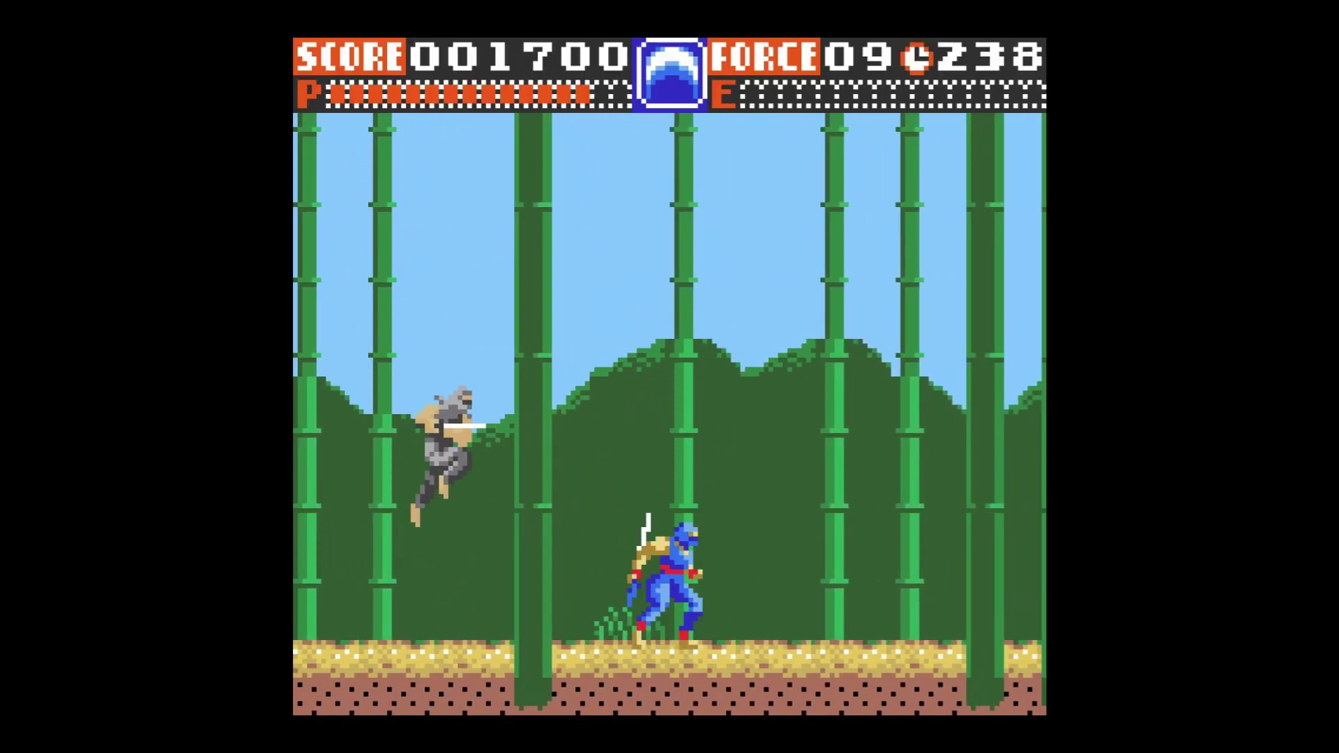
{"action": "key", "text": "x"}
{"action": "key", "text": "Right"}
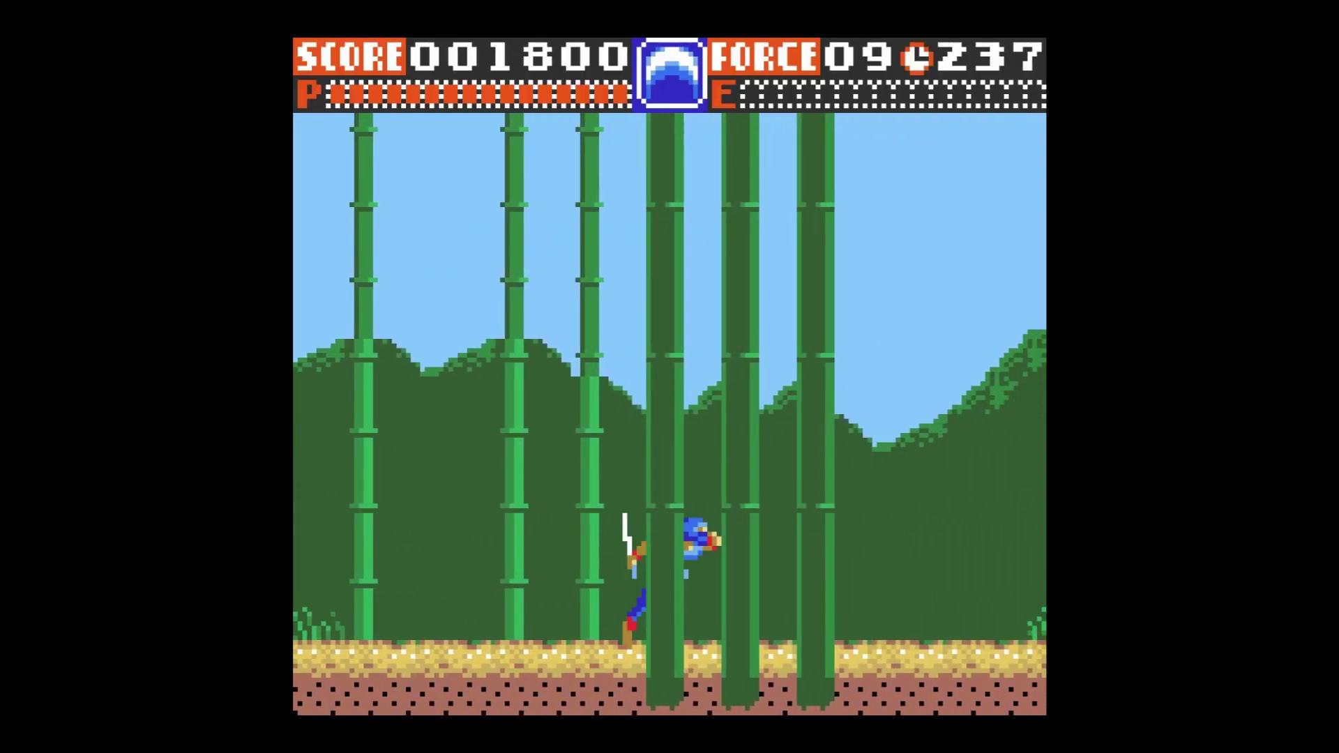
{"action": "key", "text": "Right"}
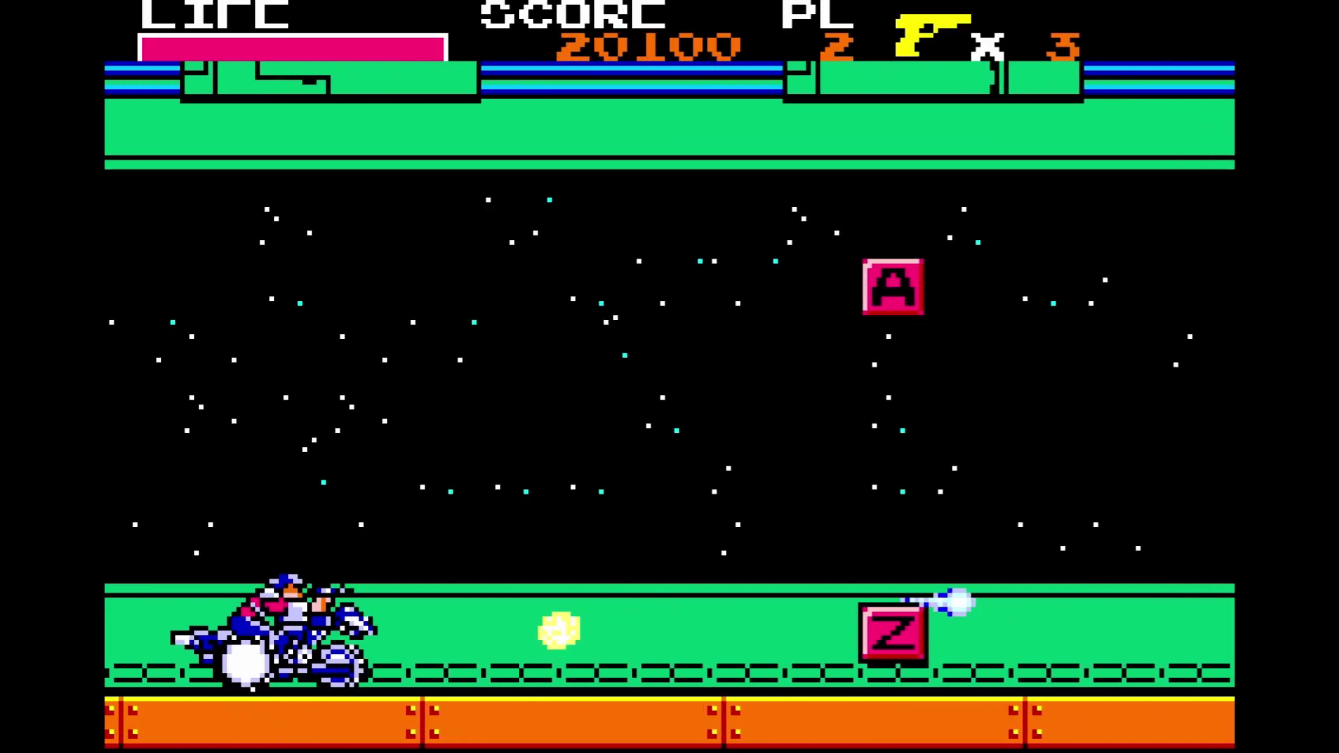
{"action": "key", "text": "z"}
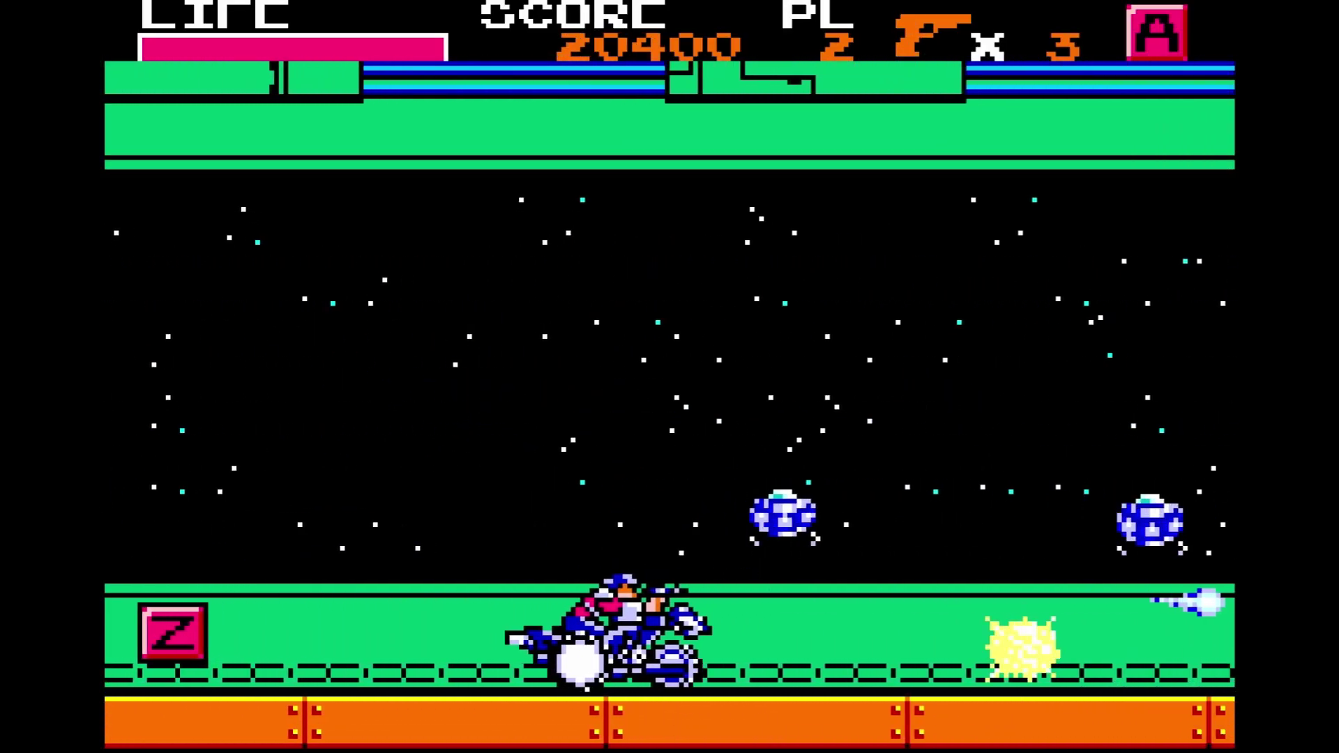
{"action": "key", "text": "z"}
{"action": "key", "text": "x"}
{"action": "key", "text": "z"}
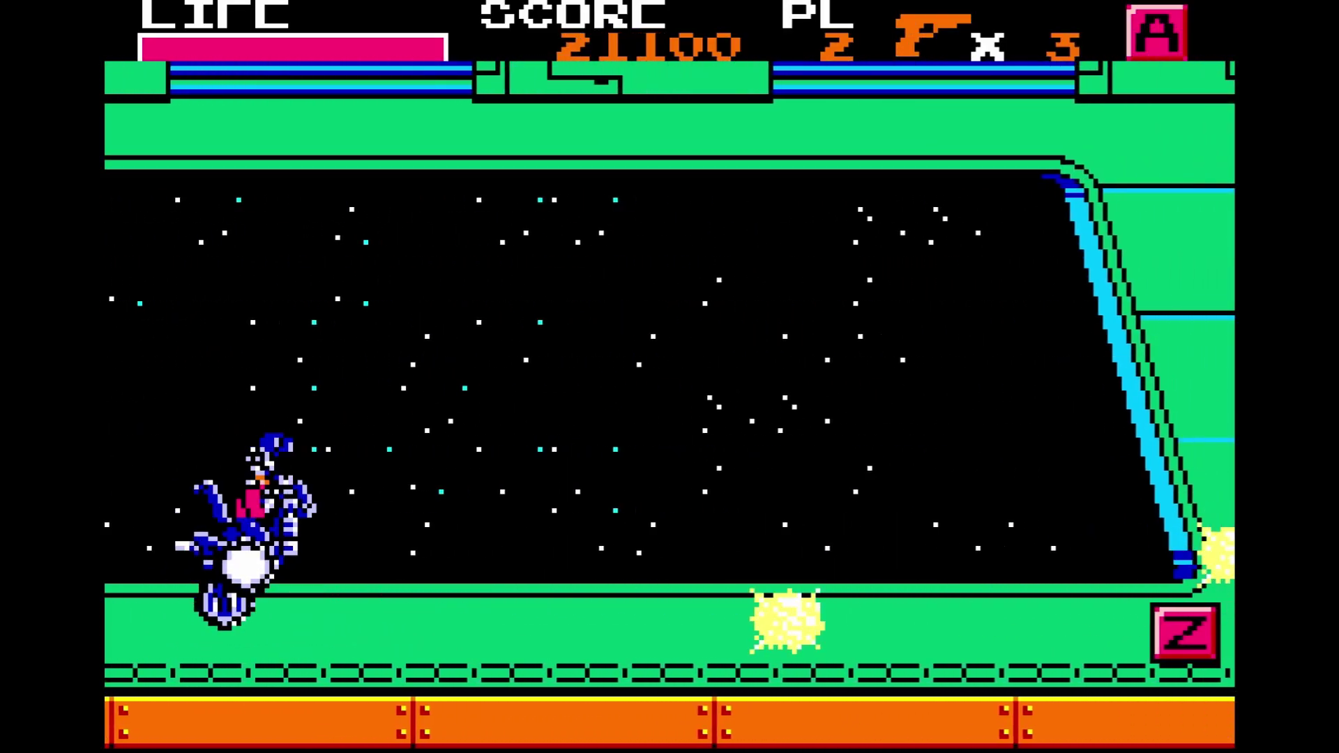
{"action": "key", "text": "Right"}
{"action": "key", "text": "x"}
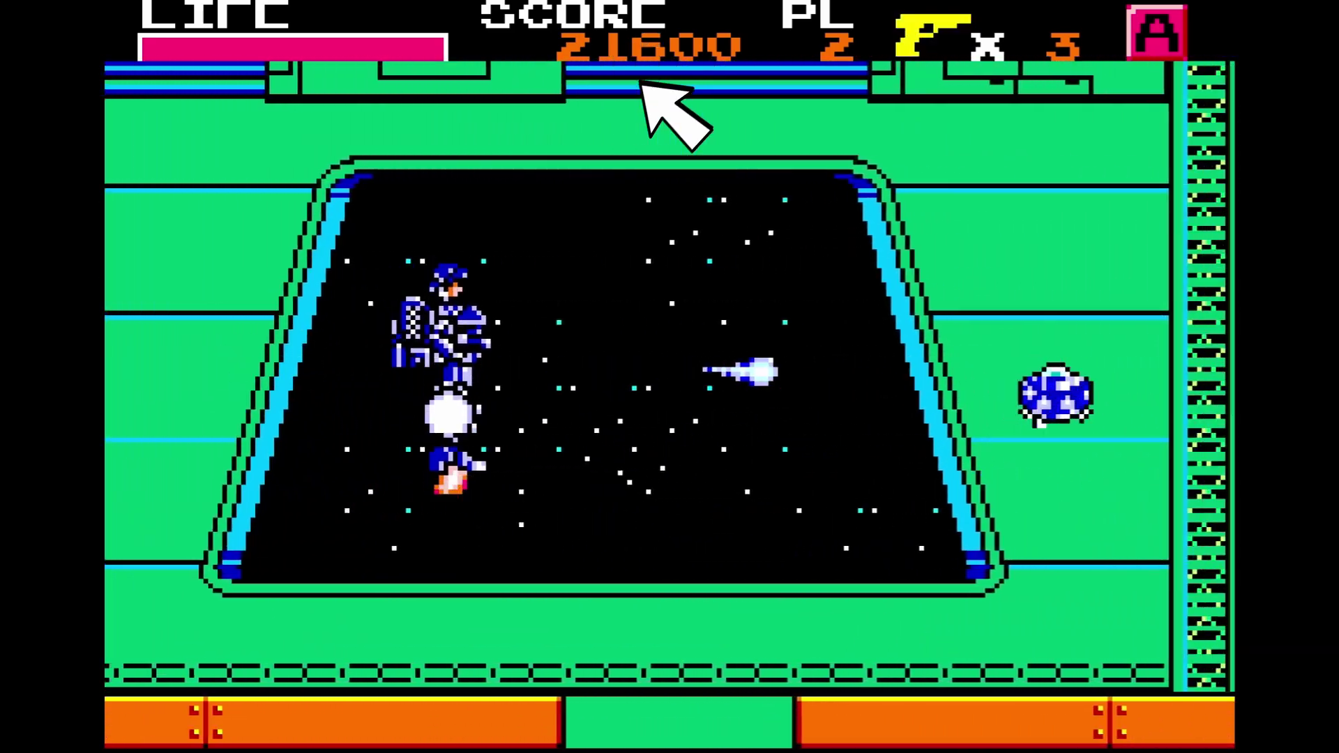
{"action": "key", "text": "Right"}
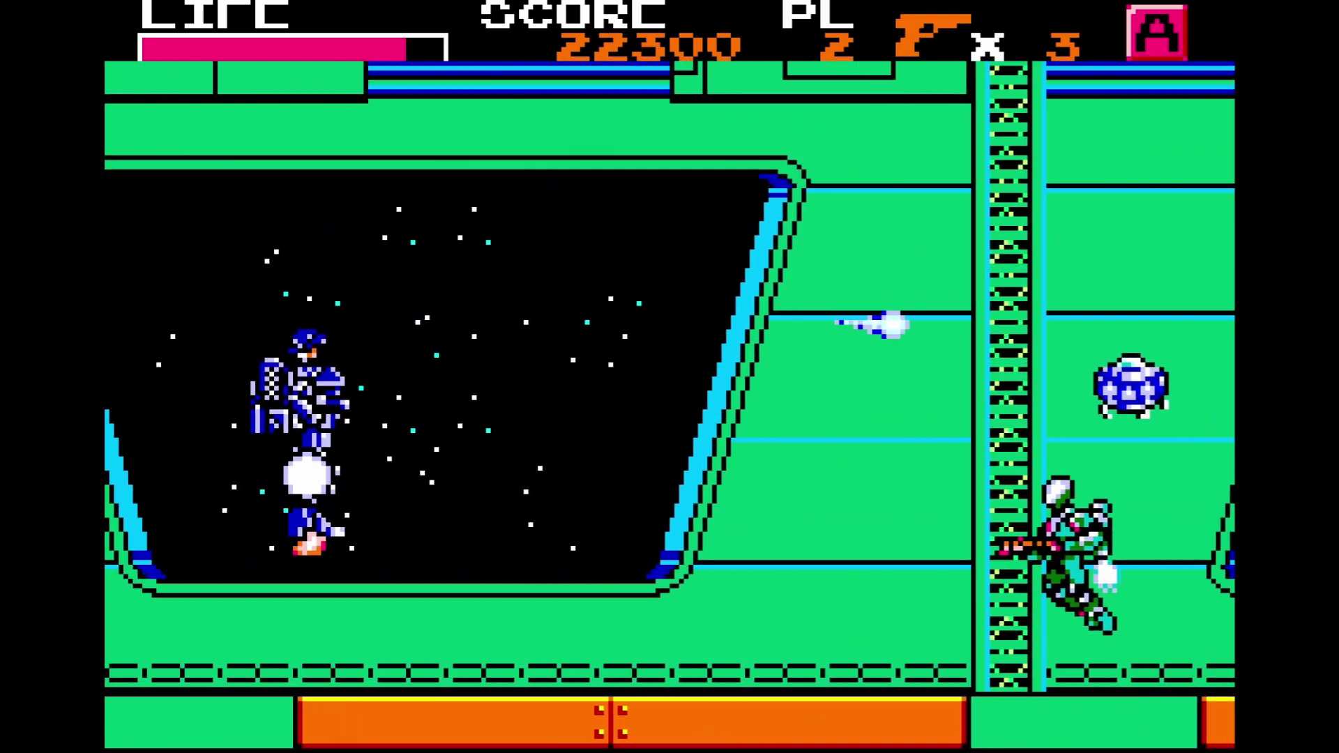
{"action": "key", "text": "x"}
{"action": "key", "text": "Right"}
{"action": "key", "text": "x"}
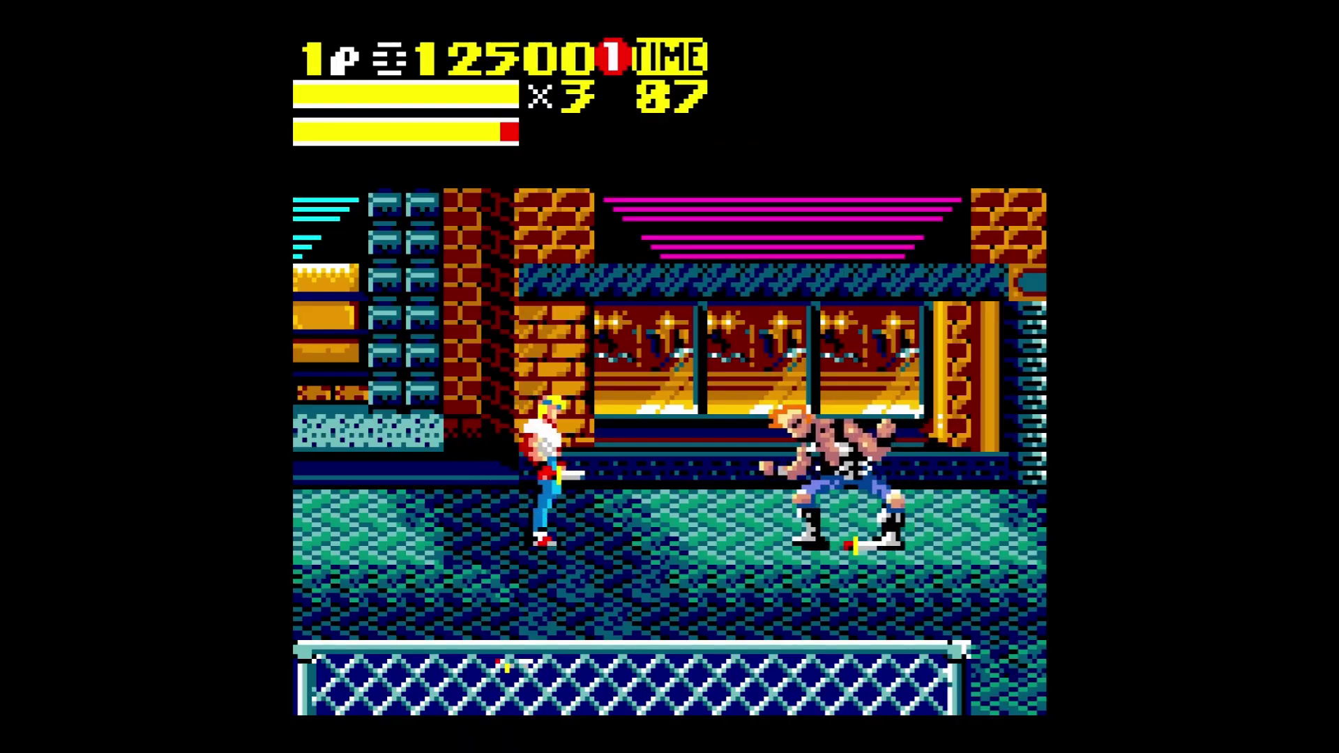
{"action": "key", "text": "Right"}
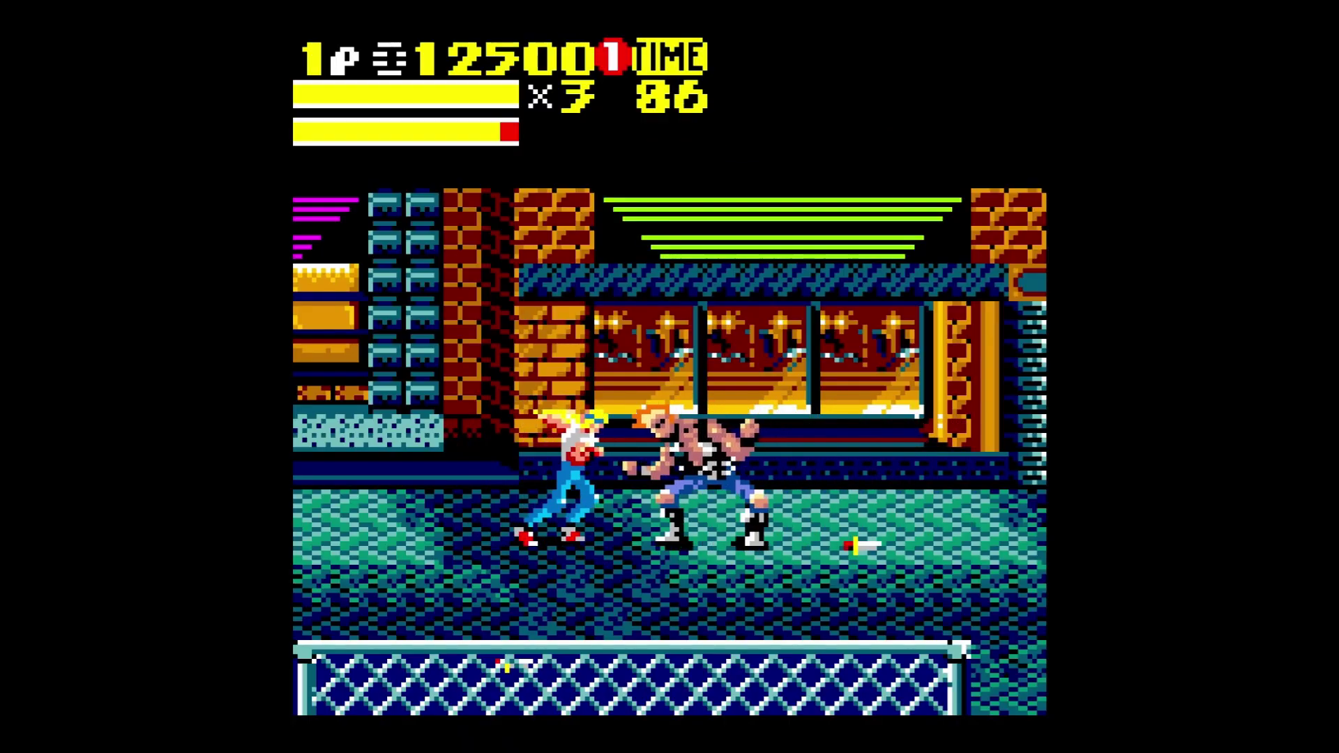
{"action": "key", "text": "x"}
{"action": "key", "text": "x"}
{"action": "key", "text": "x"}
{"action": "key", "text": "x"}
{"action": "key", "text": "x"}
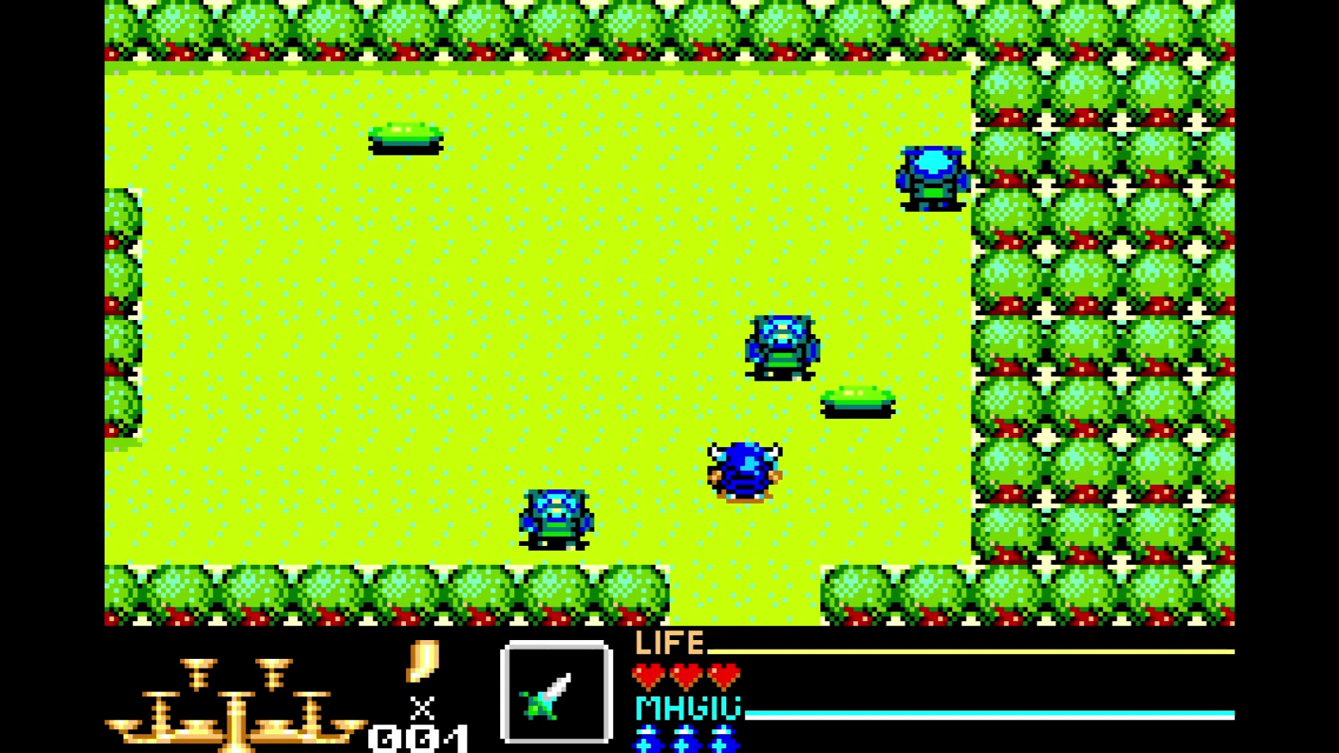
{"action": "key", "text": "Left"}
{"action": "key", "text": "Down"}
{"action": "key", "text": "Left"}
{"action": "key", "text": "x"}
{"action": "key", "text": "x"}
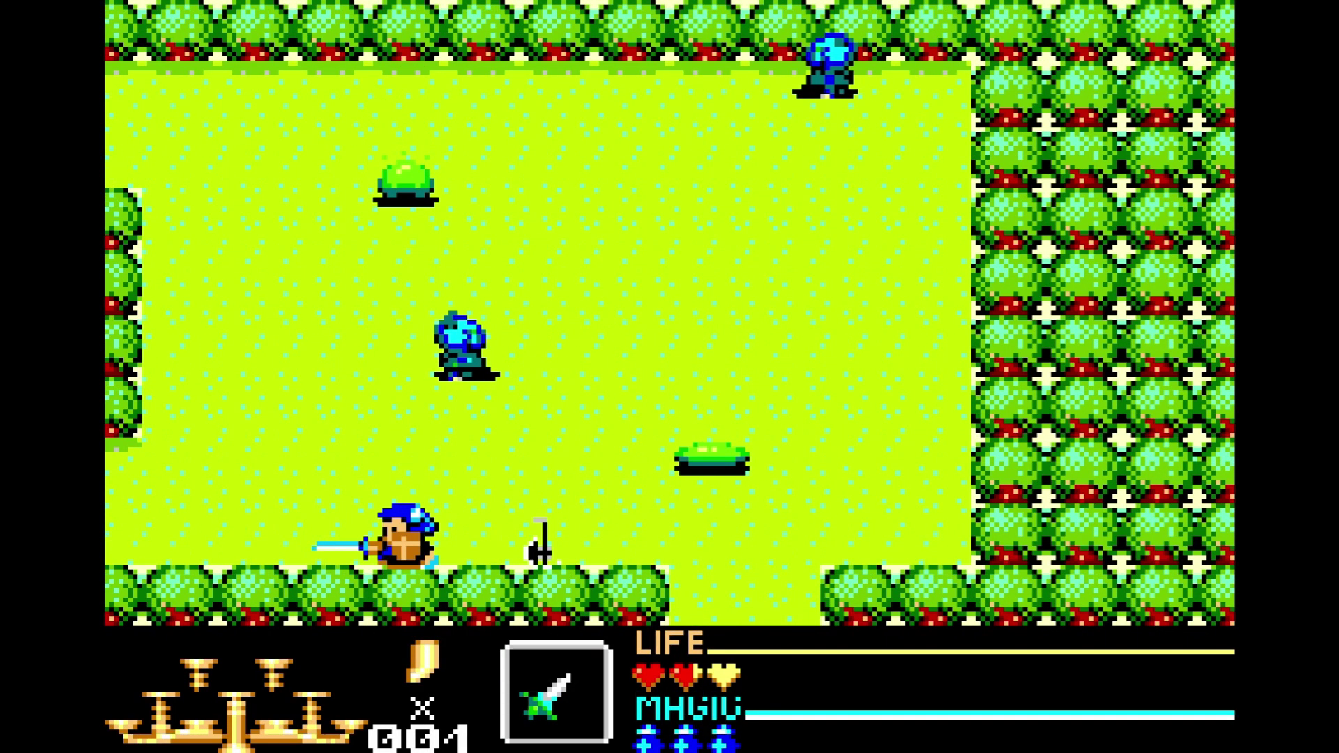
{"action": "key", "text": "Left"}
{"action": "key", "text": "Up"}
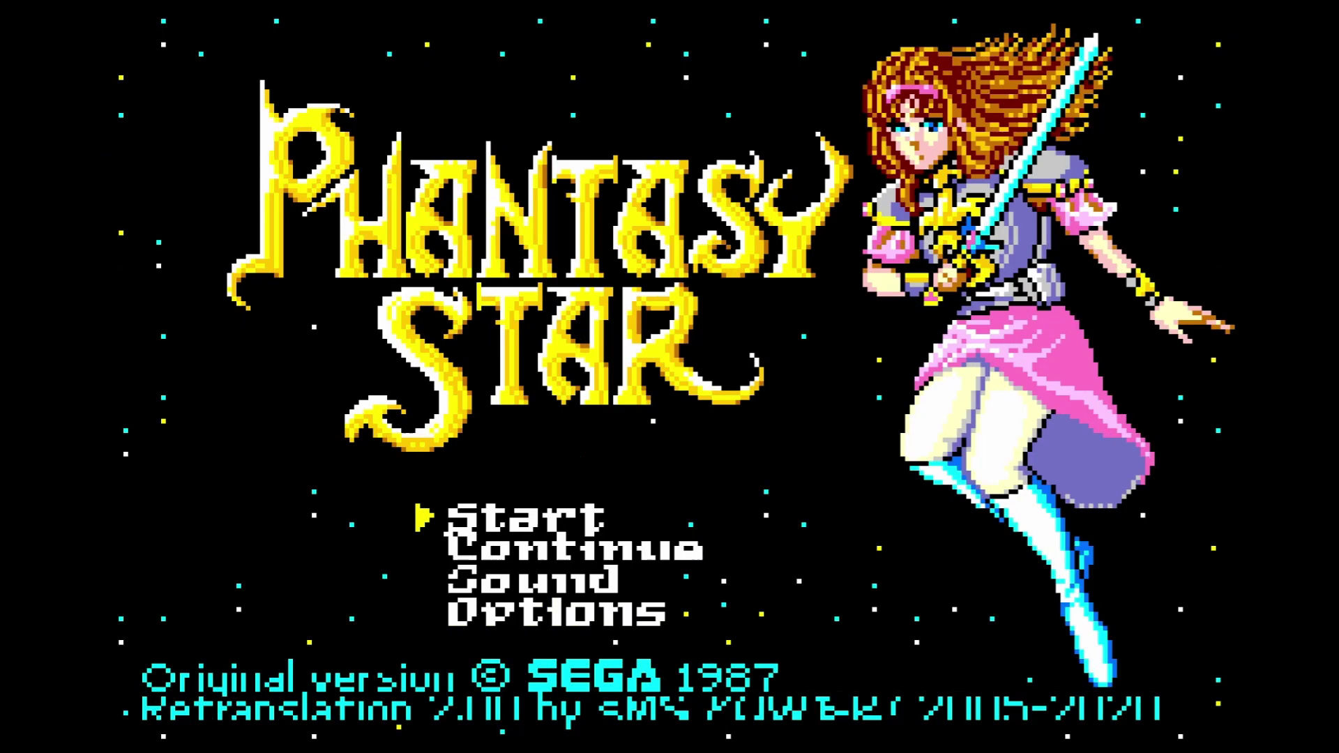
Step: Open the emulator menu over the Phantasy Star title screen and set Scaling to No Flicker in the Display Settings
{"action": "key", "text": "a+s"}
{"action": "key", "text": "Down"}
{"action": "key", "text": "Return"}
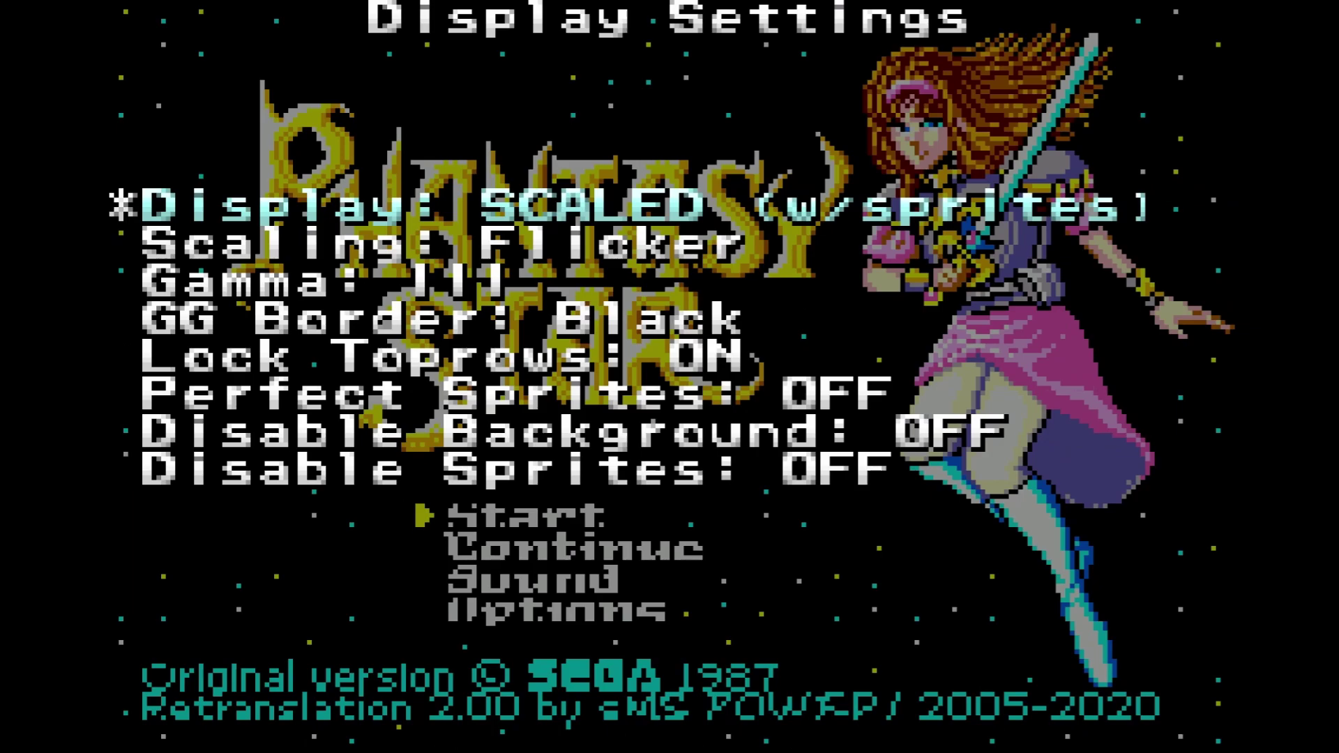
{"action": "key", "text": "Down"}
{"action": "key", "text": "Return"}
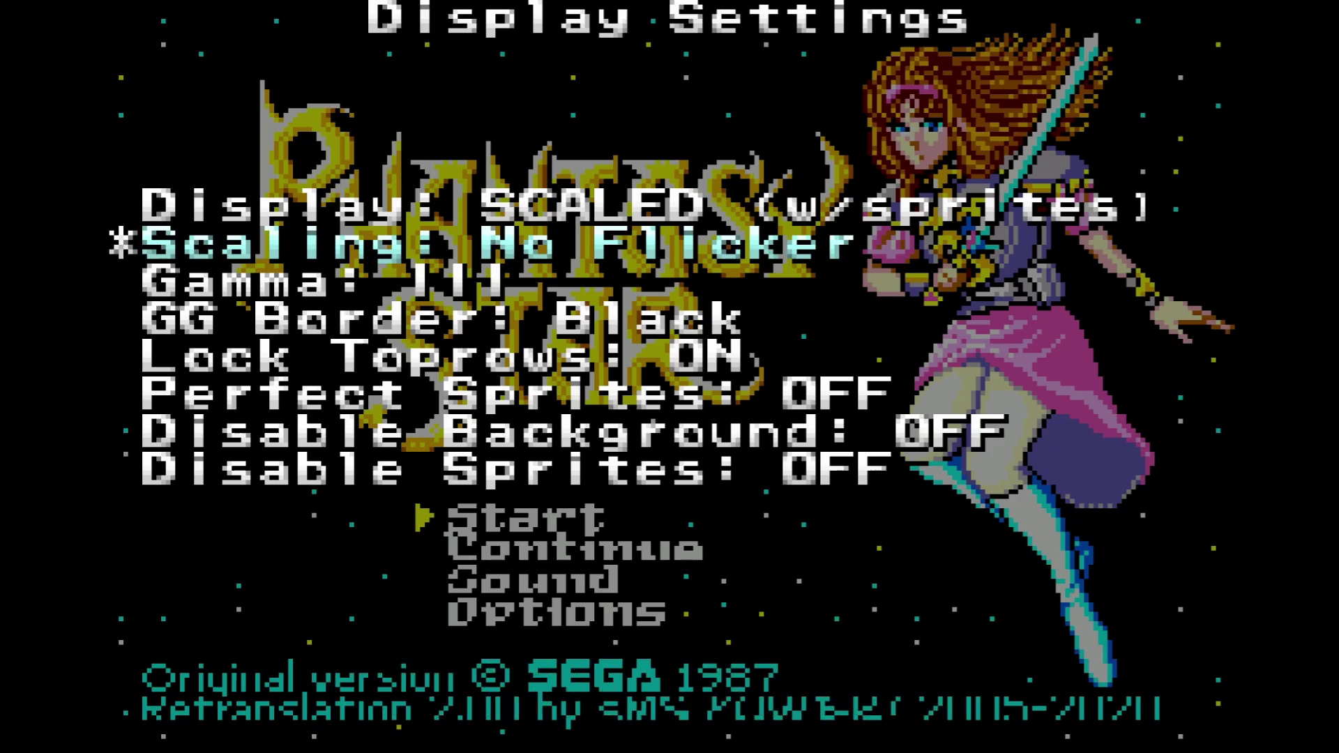
Step: Turn Swap A-B on in the Controller Settings and return to the main emulator menu
{"action": "key", "text": "Escape"}
{"action": "key", "text": "Up"}
{"action": "key", "text": "Return"}
{"action": "key", "text": "Down"}
{"action": "key", "text": "Down"}
{"action": "key", "text": "Down"}
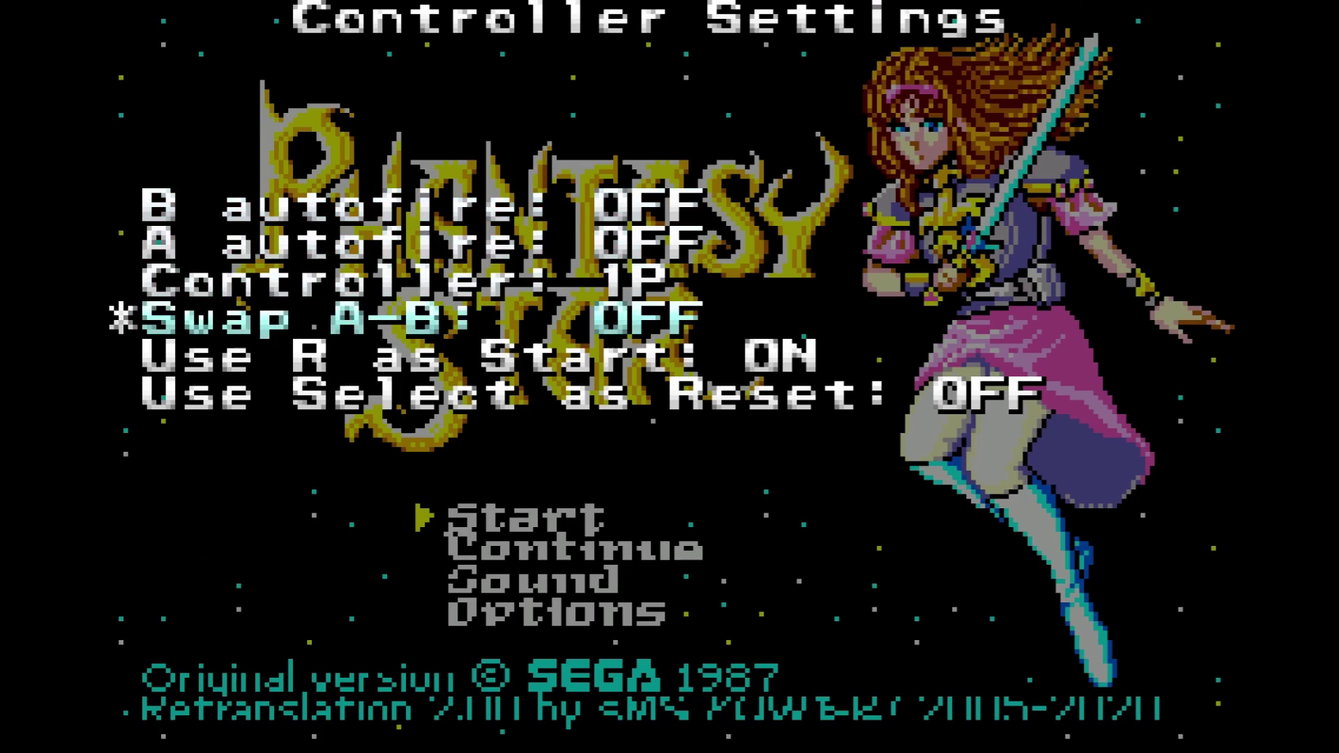
{"action": "key", "text": "Right"}
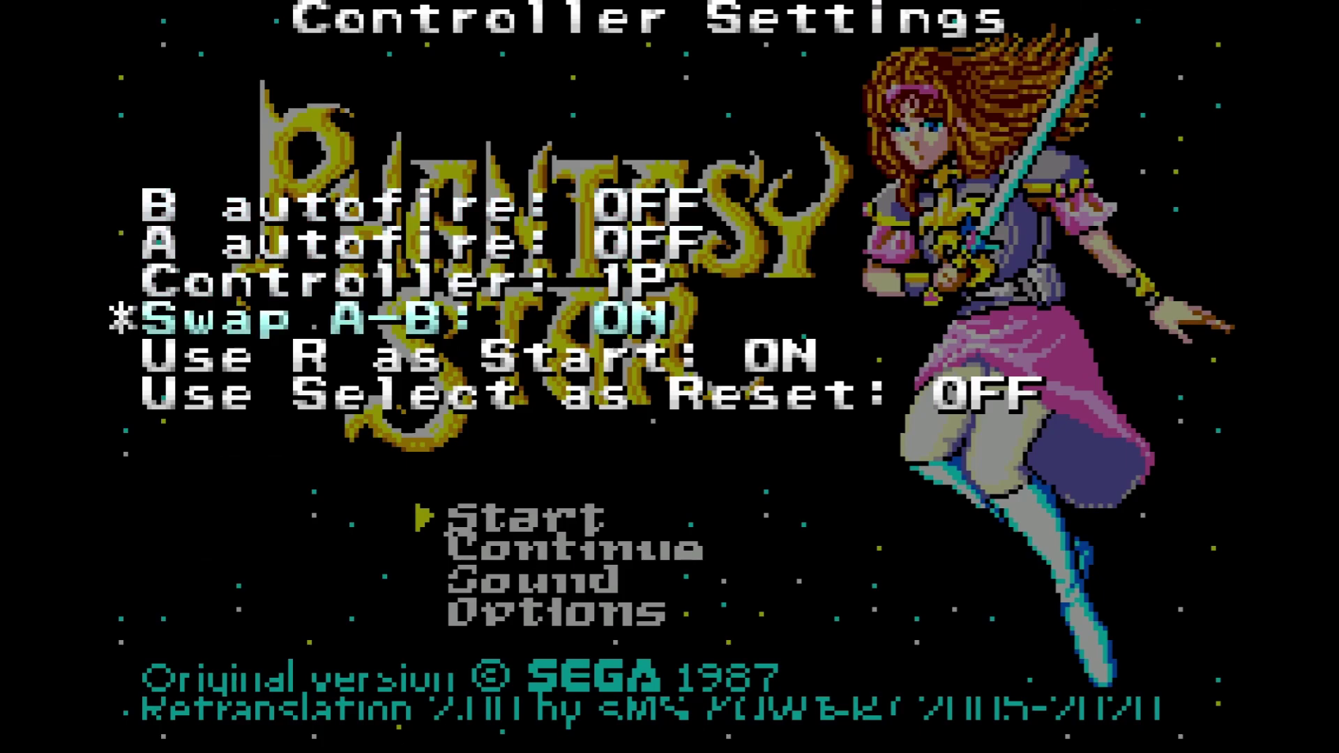
{"action": "key", "text": "Escape"}
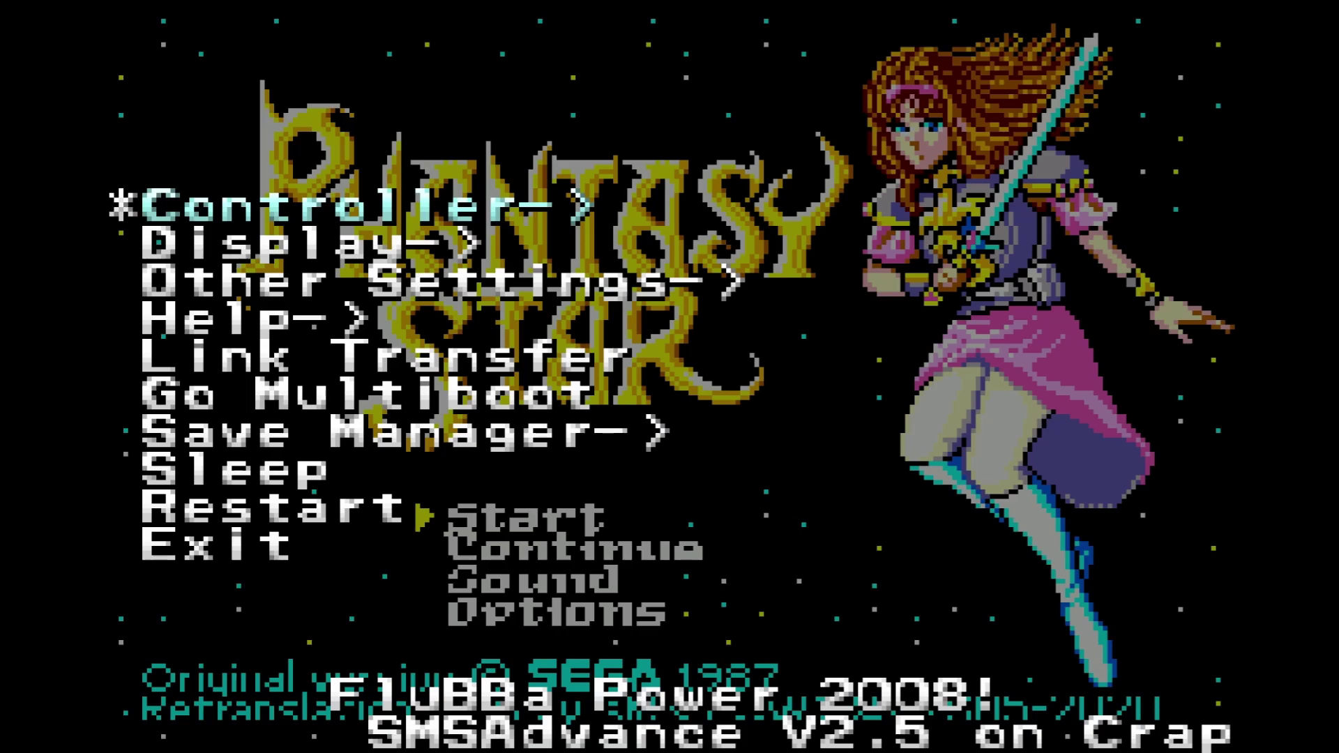
Step: Examine the remaining SMSAdvance menu entries and the quick save, load state and SRAM options in the Savememory Manager
{"action": "key", "text": "Down"}
{"action": "key", "text": "Down"}
{"action": "key", "text": "Down"}
{"action": "key", "text": "Down"}
{"action": "key", "text": "Down"}
{"action": "key", "text": "Down"}
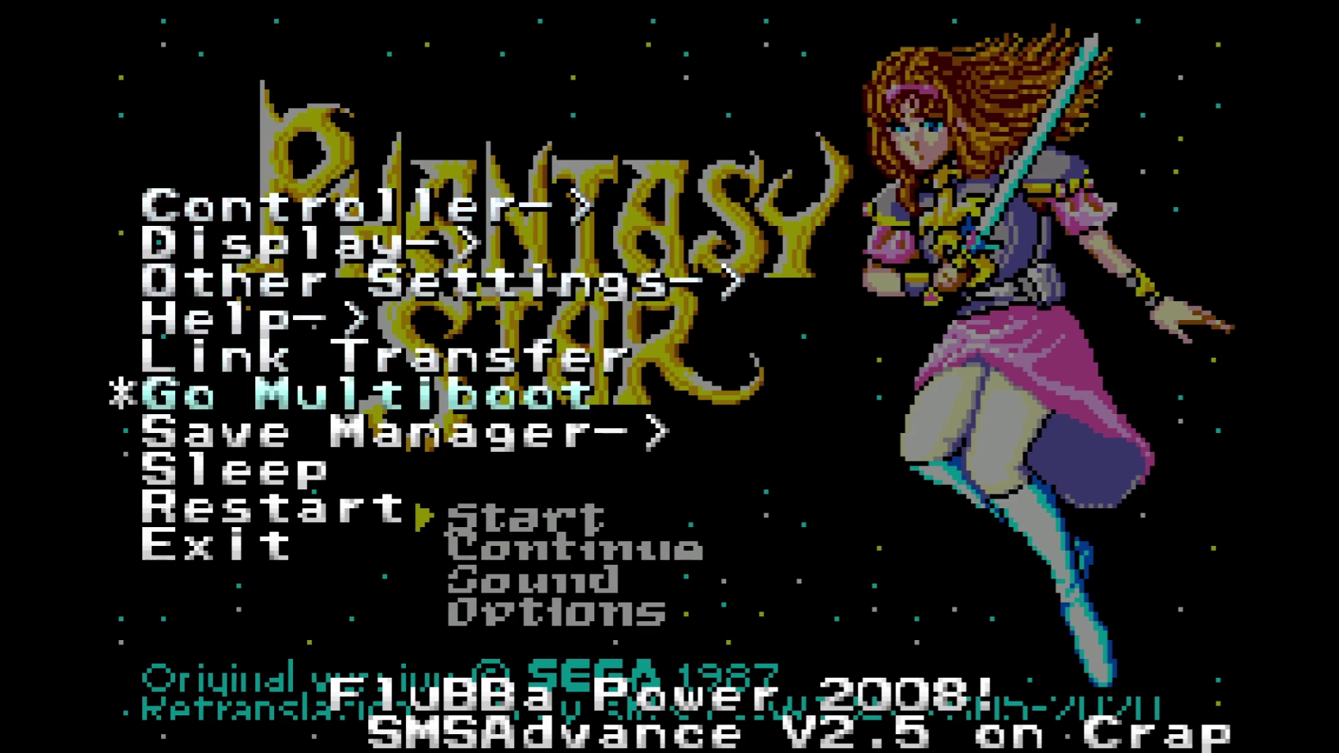
{"action": "key", "text": "Return"}
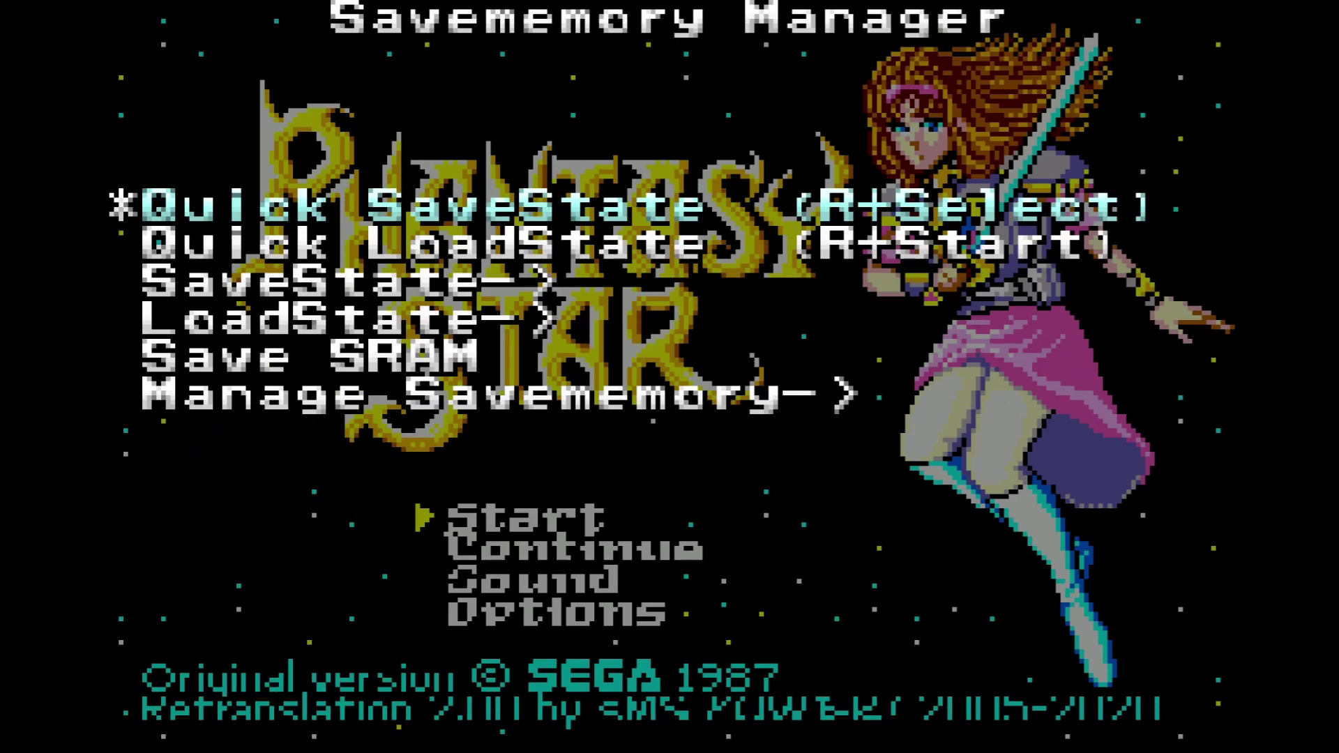
{"action": "key", "text": "Down"}
{"action": "key", "text": "Down"}
{"action": "key", "text": "Down"}
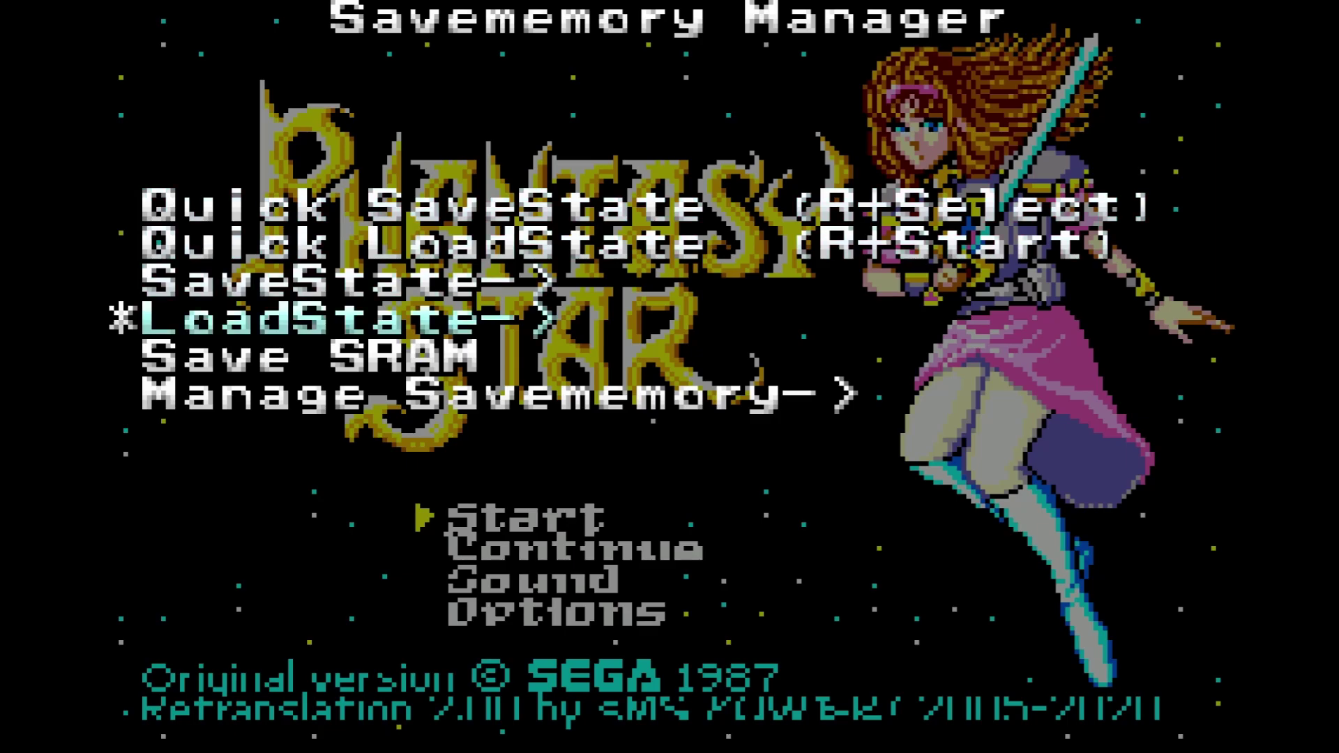
{"action": "key", "text": "Up"}
{"action": "key", "text": "Up"}
{"action": "key", "text": "Up"}
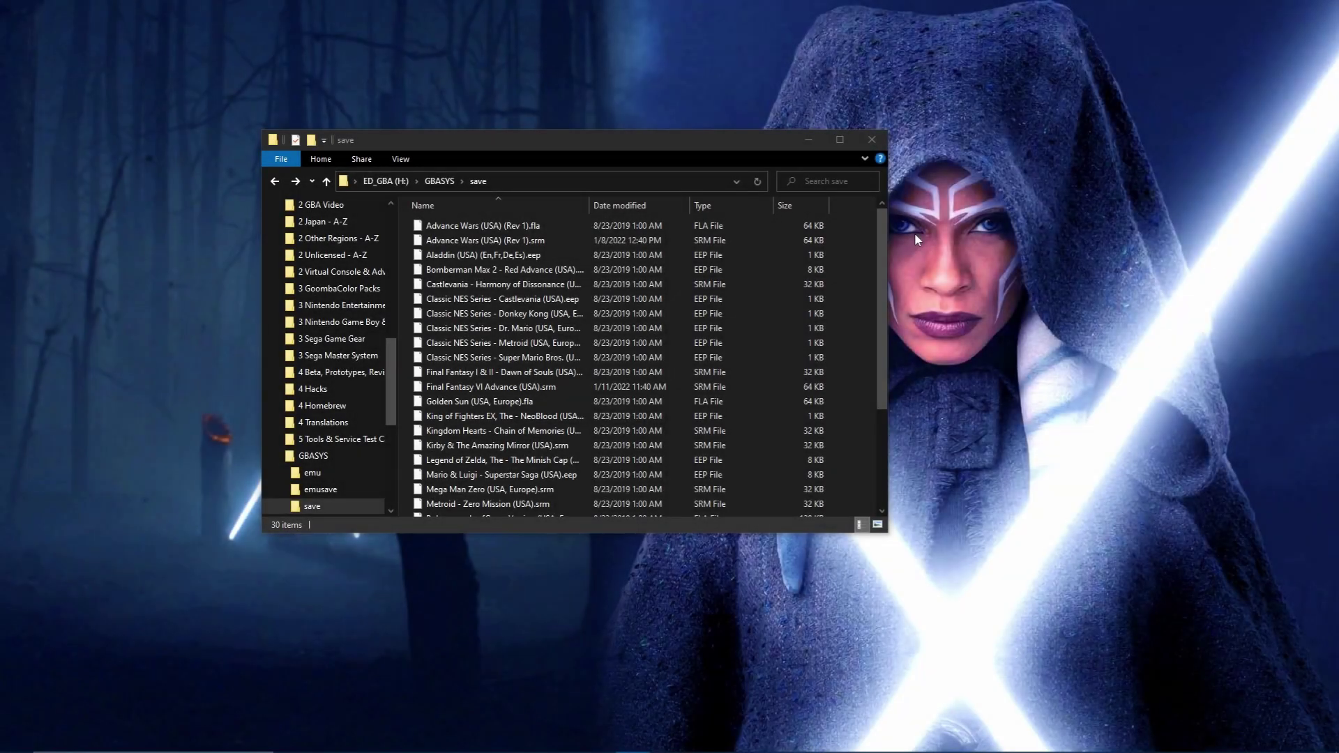
Step: Examine the GBA save files in the GBASYS save folder and the emulator saves in the emusave folder on the SD card
{"action": "left_click_drag", "start_coordinate": [881, 230], "coordinate": [881, 311]}
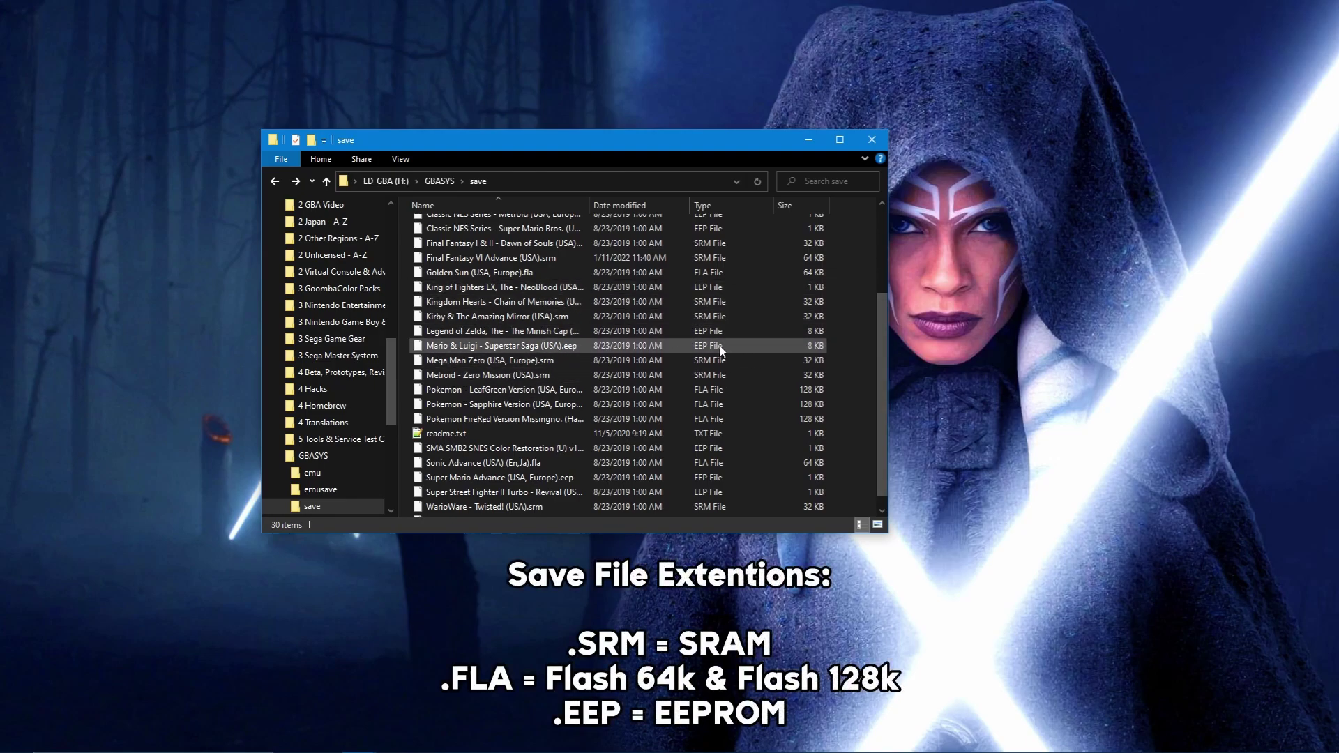
{"action": "left_click_drag", "start_coordinate": [879, 351], "coordinate": [873, 261]}
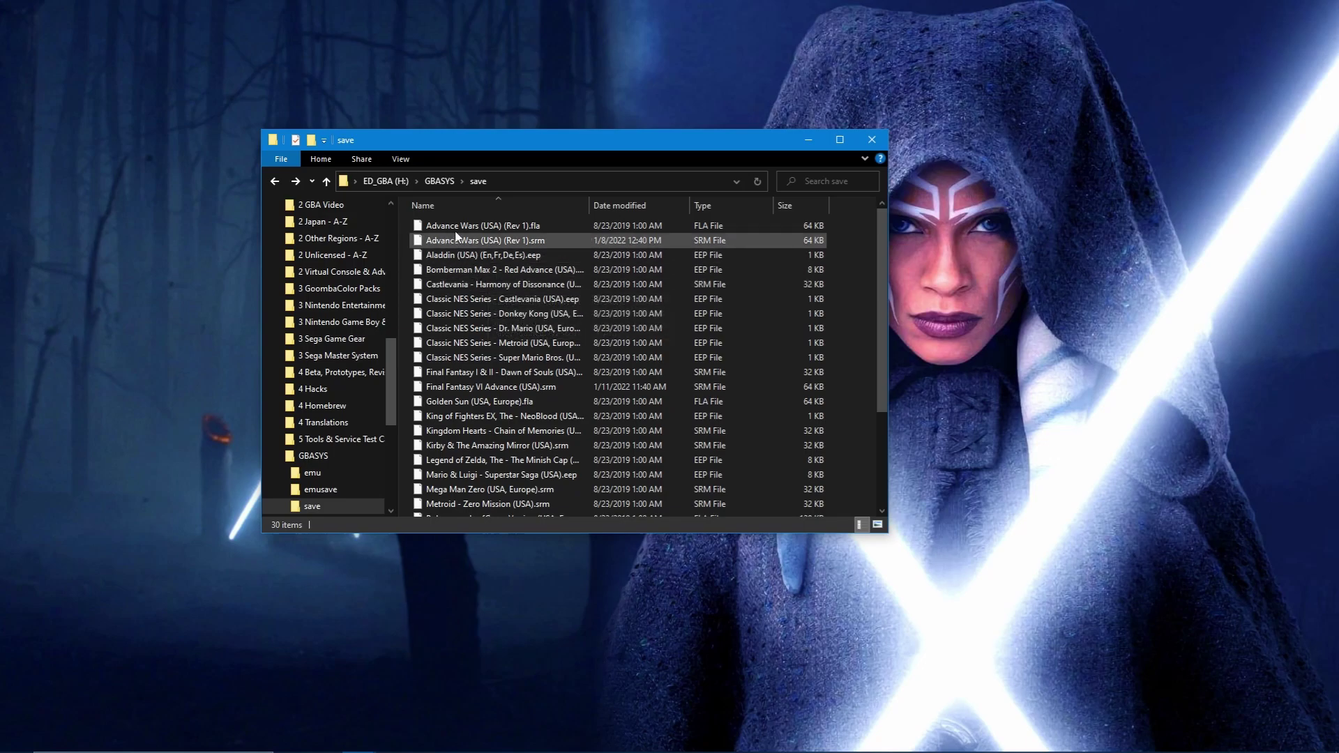
{"action": "left_click", "coordinate": [446, 188]}
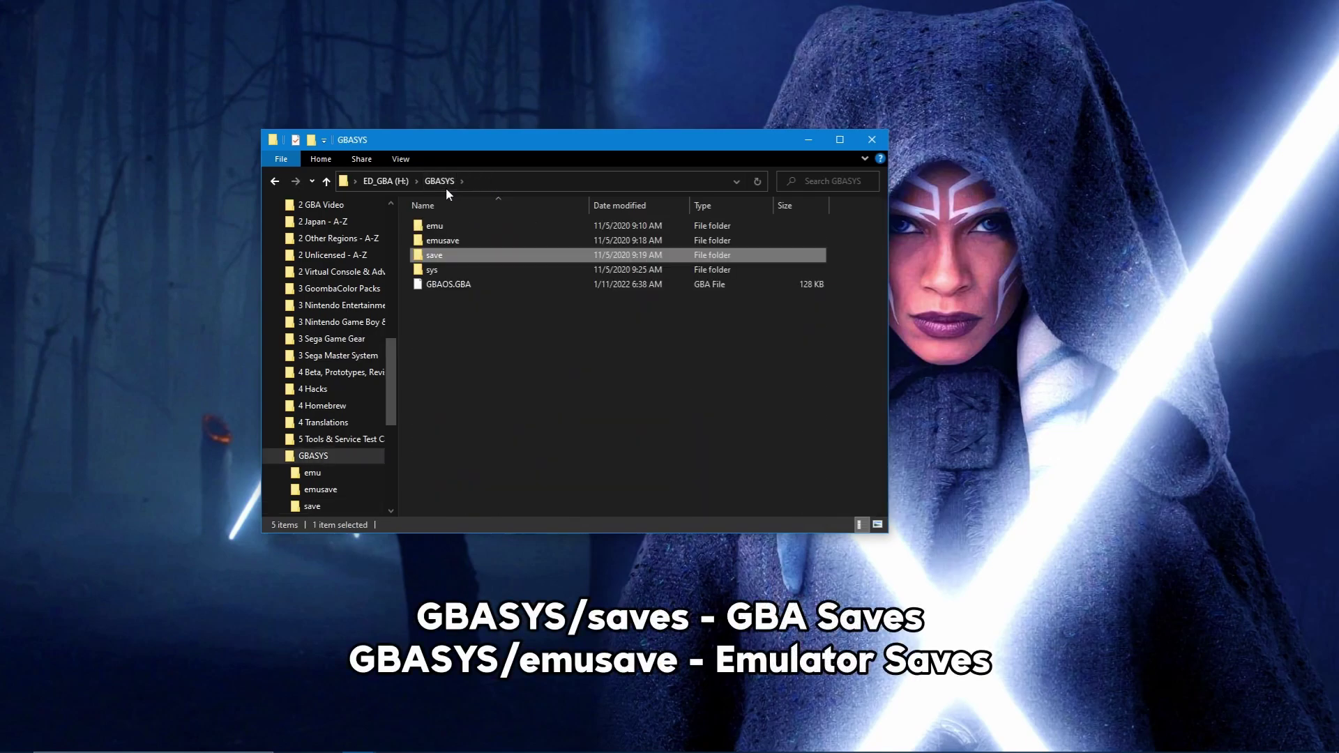
{"action": "double_click", "coordinate": [448, 242]}
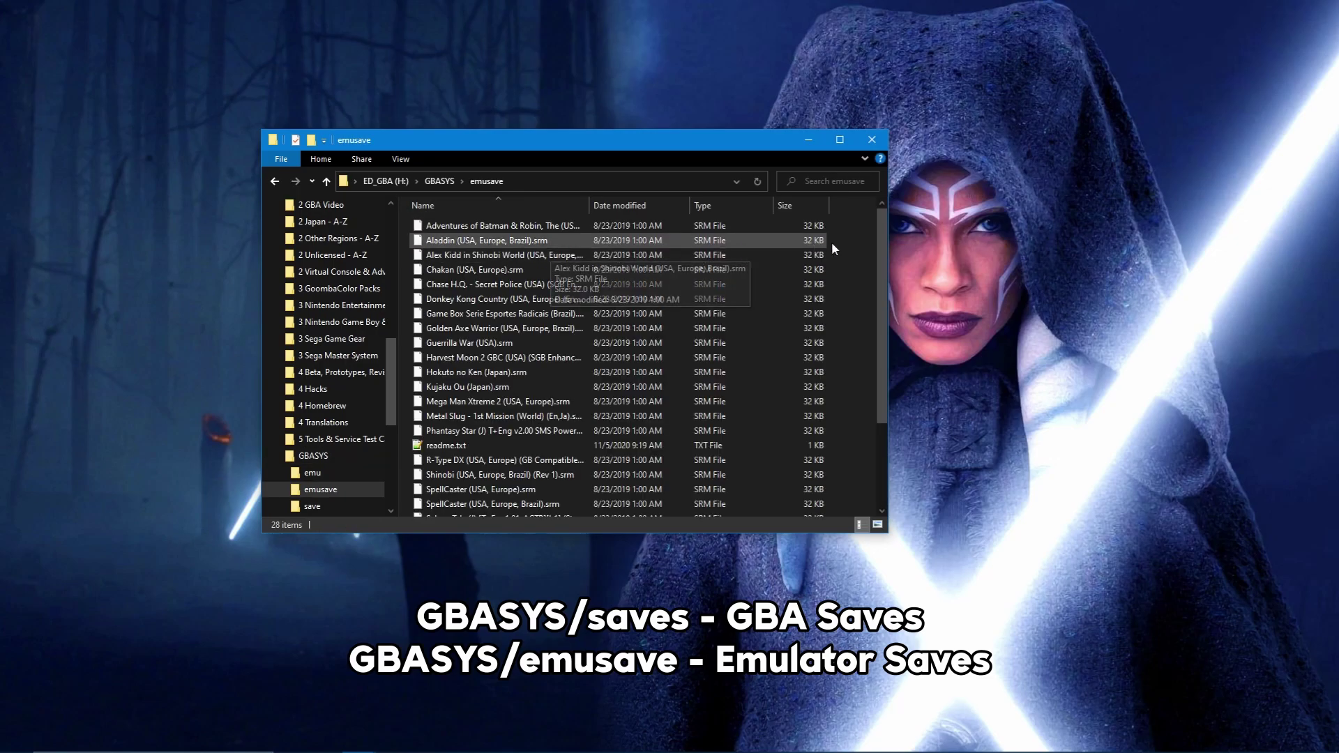
{"action": "left_click_drag", "start_coordinate": [884, 242], "coordinate": [882, 333]}
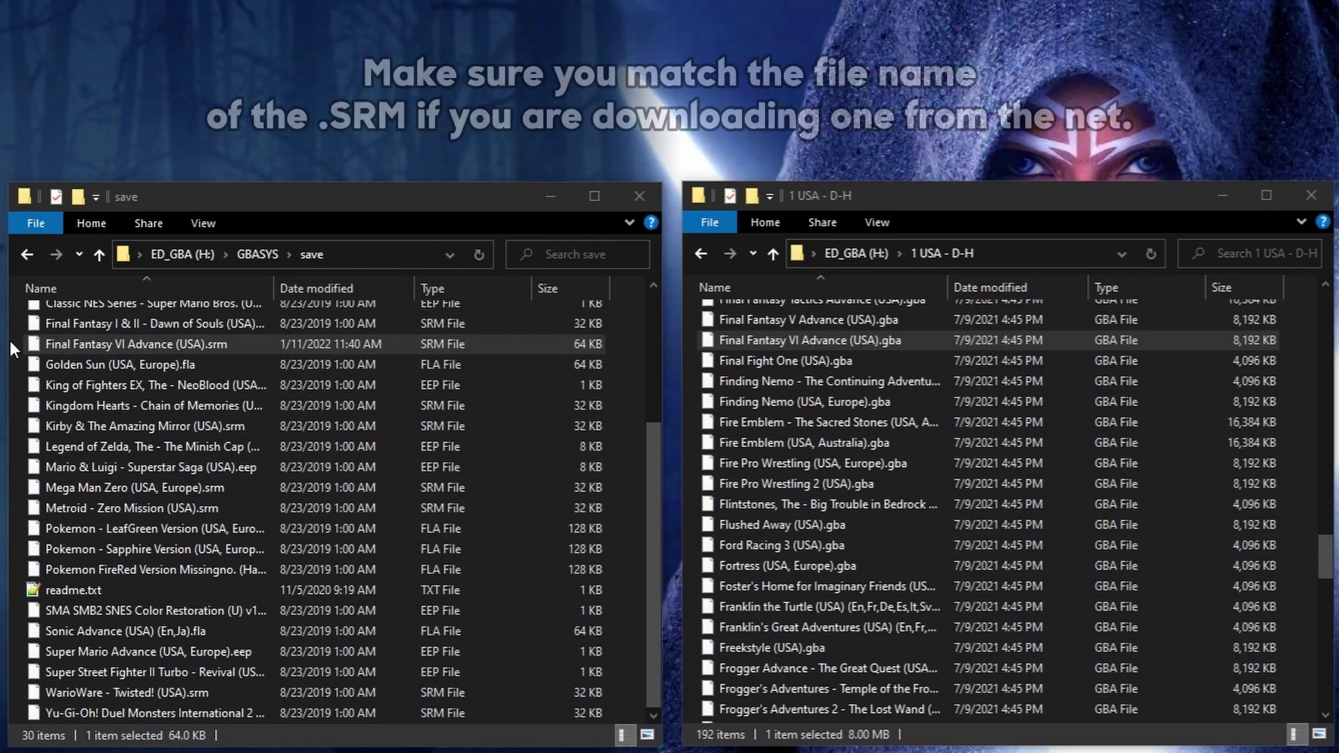
Step: Copy Final Fantasy VI Advance (USA).srm from the EverDrive save folder to MiSTer's saves/GBA folder and change the copy's extension to .sav
{"action": "left_click", "coordinate": [121, 340]}
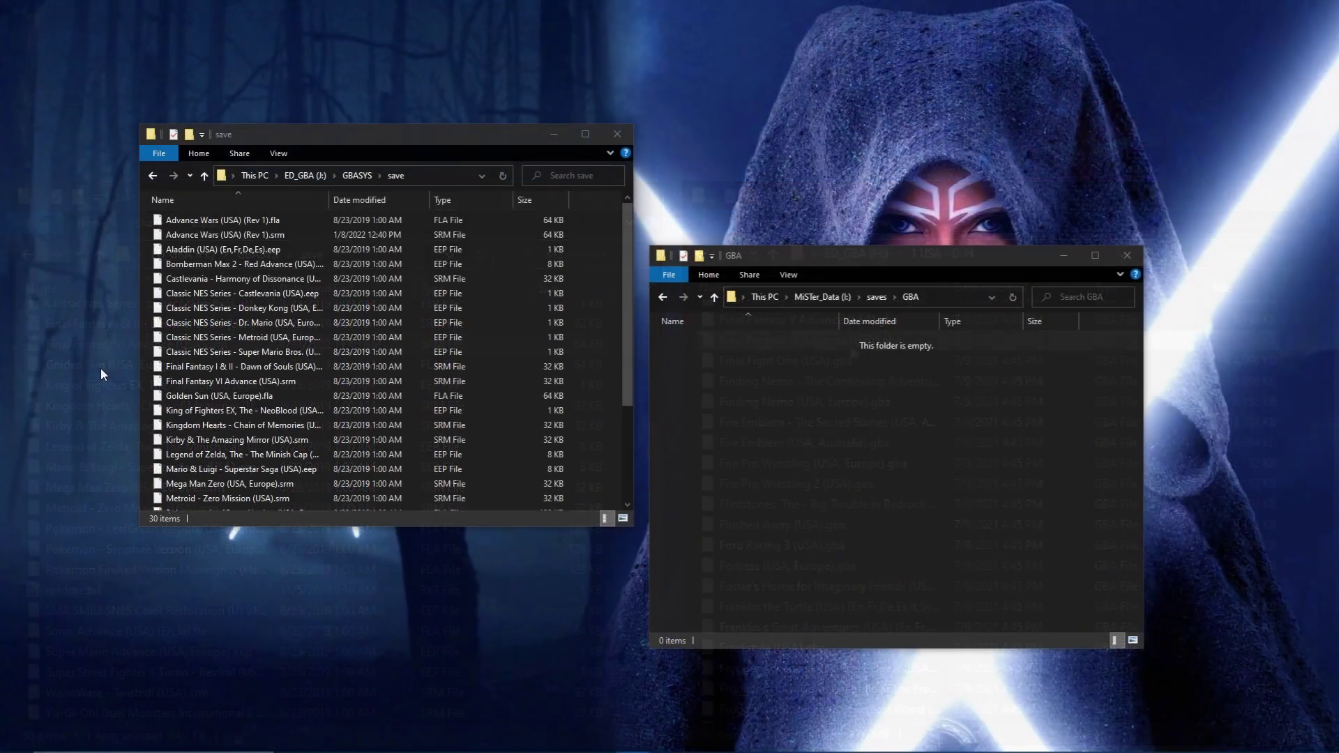
{"action": "left_click_drag", "start_coordinate": [173, 380], "coordinate": [838, 444]}
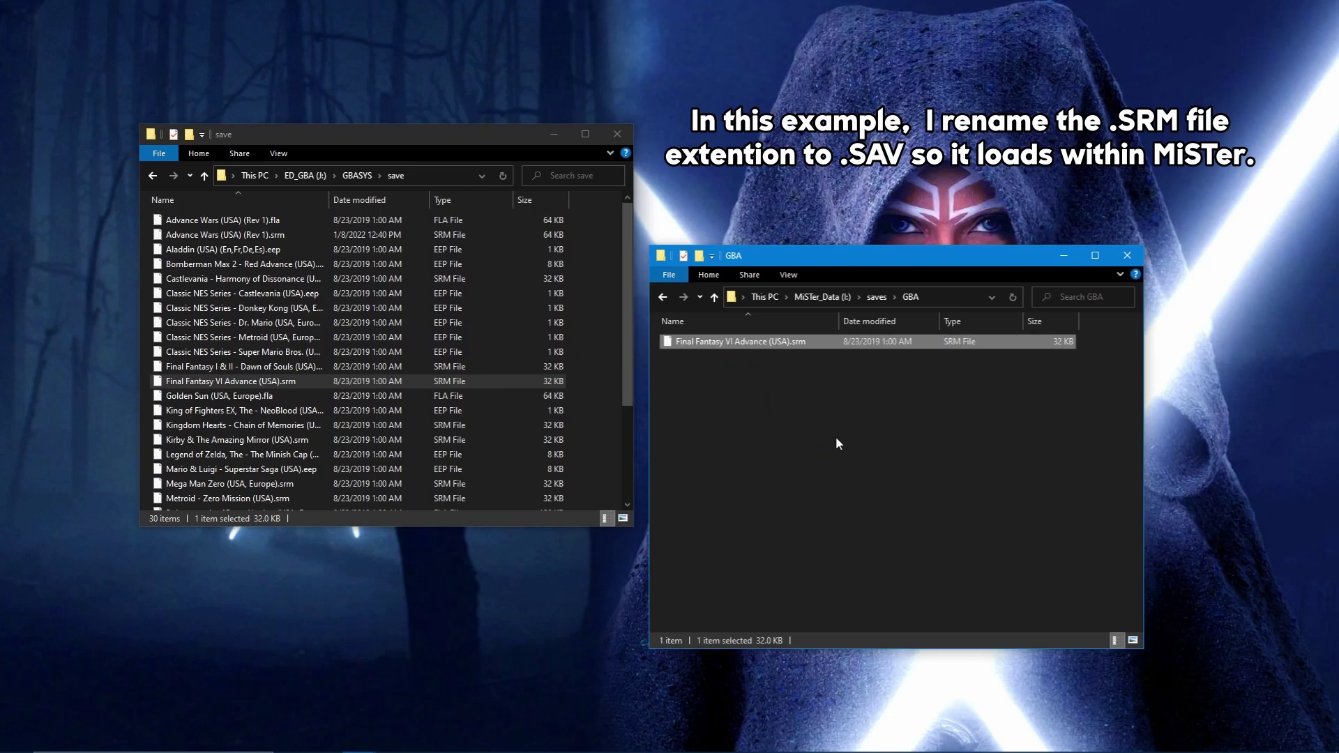
{"action": "left_click", "coordinate": [815, 342]}
{"action": "left_click", "coordinate": [811, 342]}
{"action": "key", "text": "BackSpace"}
{"action": "key", "text": "BackSpace"}
{"action": "key", "text": "BackSpace"}
{"action": "type", "text": "sav"}
{"action": "key", "text": "Return"}
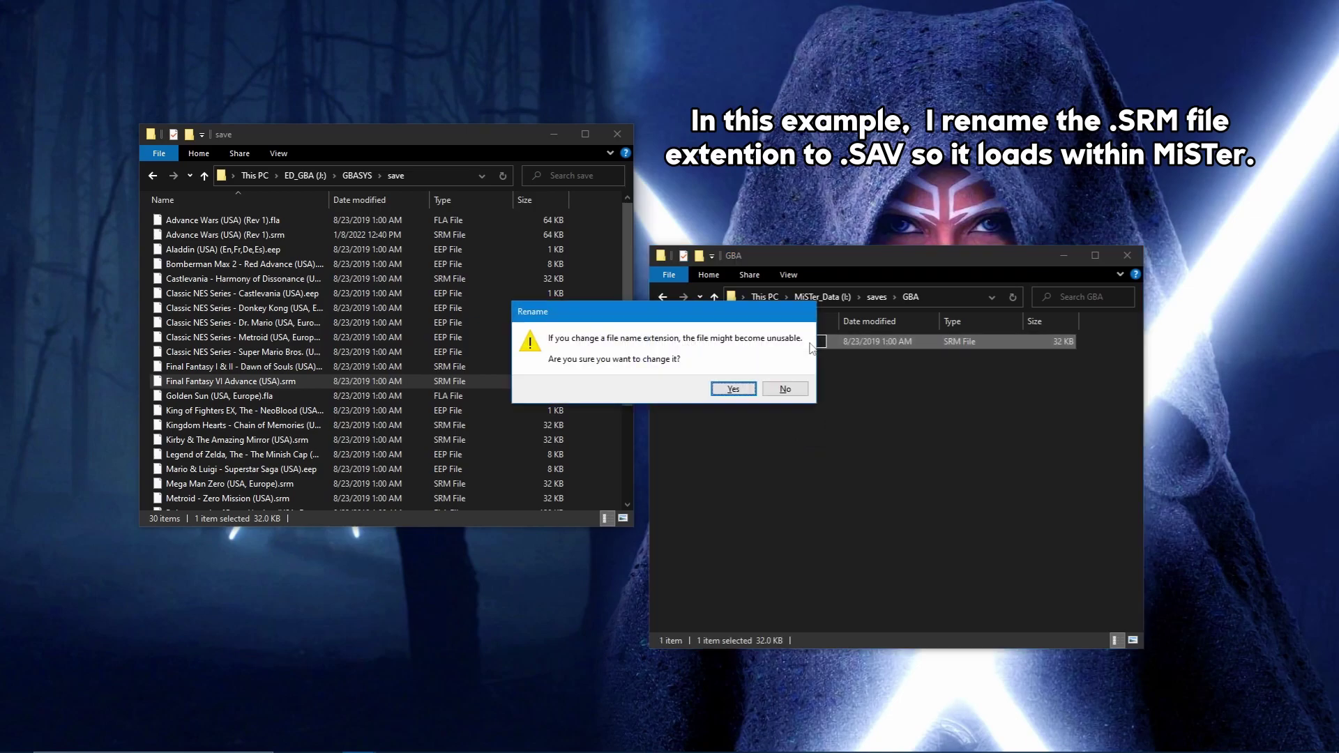
{"action": "left_click", "coordinate": [733, 389]}
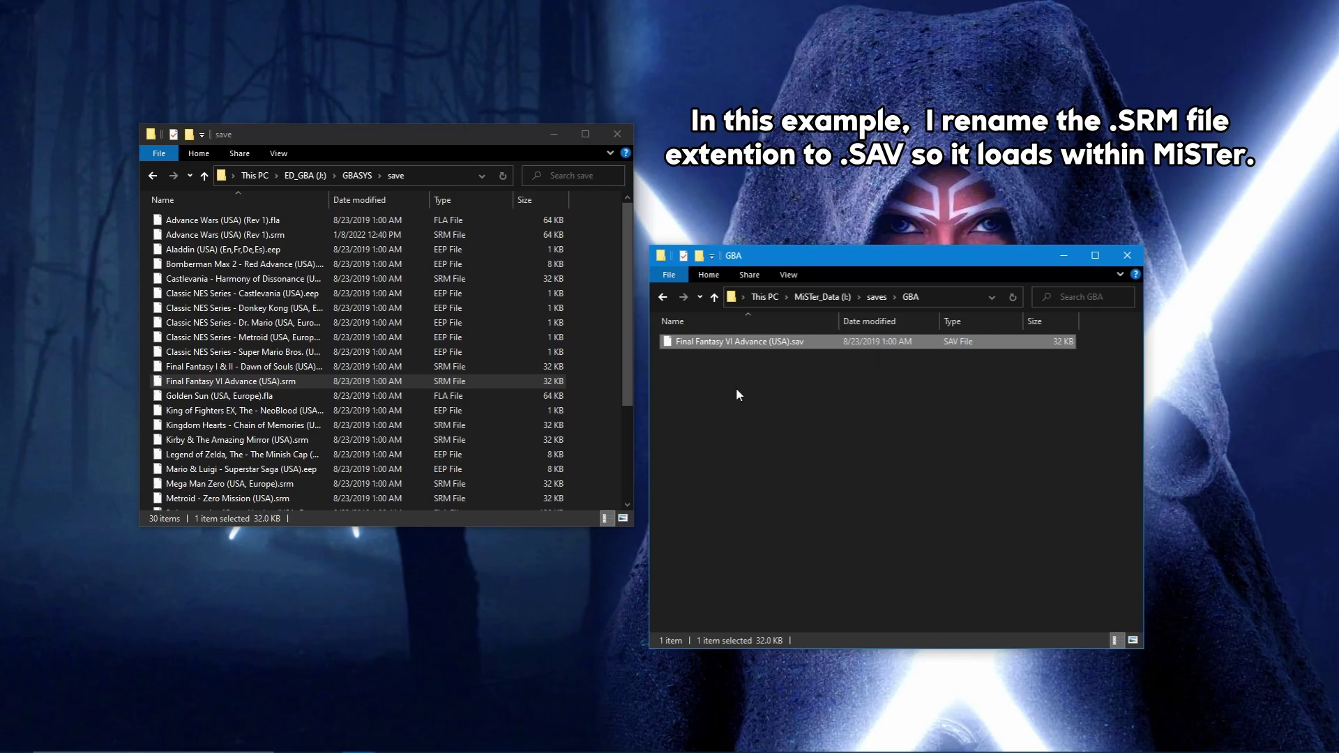
{"action": "left_click", "coordinate": [736, 389]}
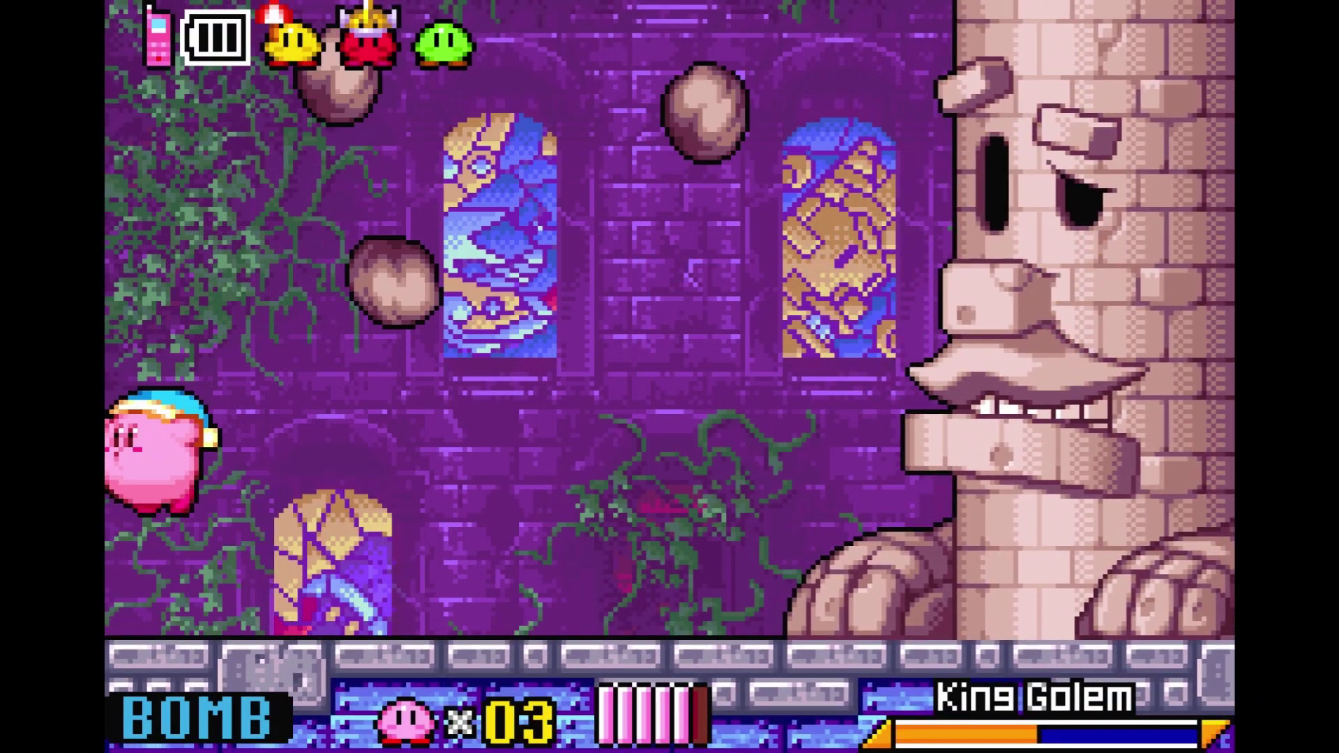
{"action": "key", "text": "Up"}
{"action": "key", "text": "Right"}
{"action": "key", "text": "z"}
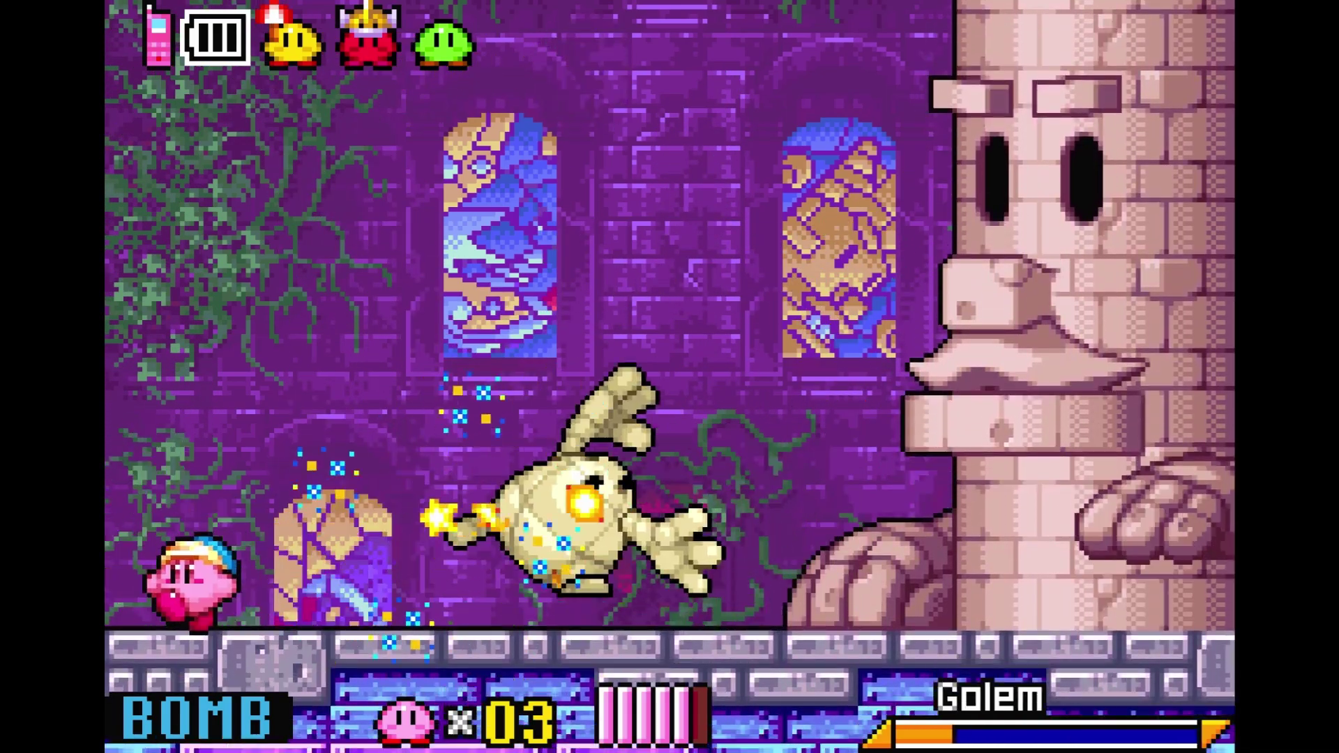
{"action": "key", "text": "Up"}
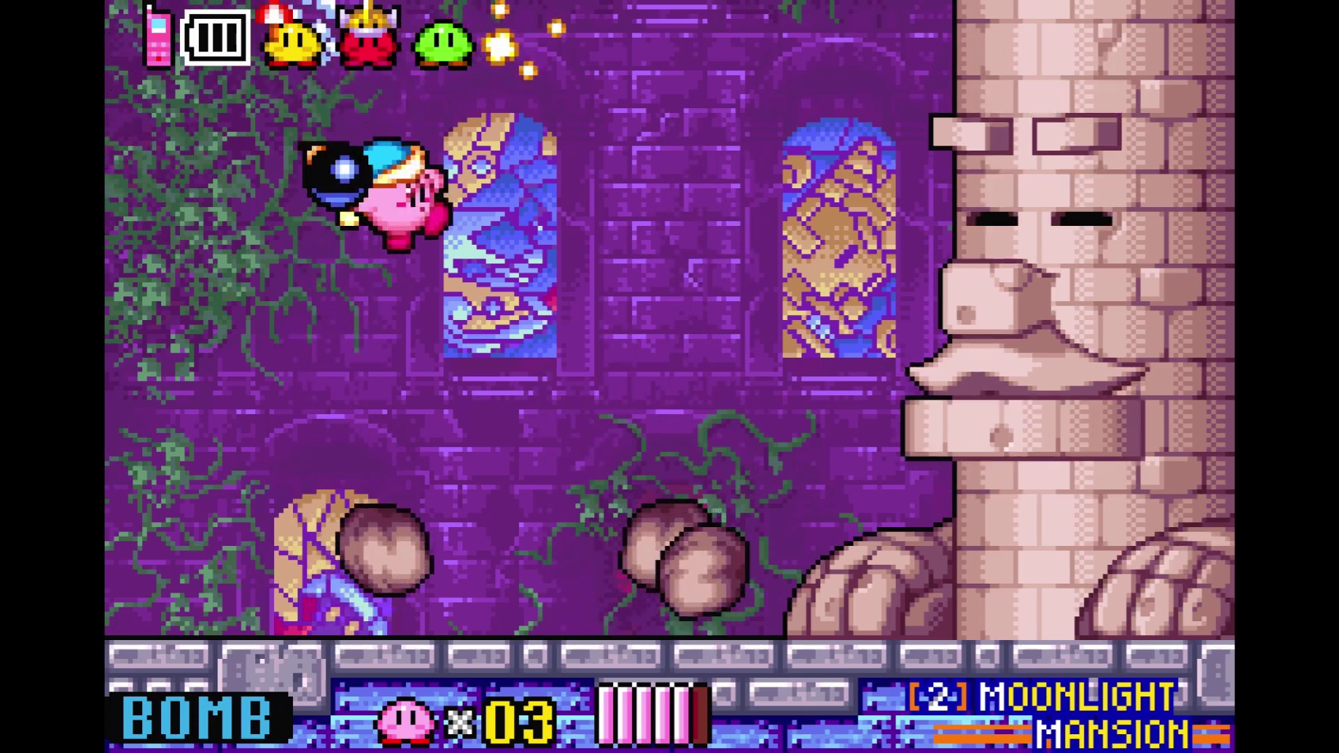
{"action": "key", "text": "Right"}
{"action": "key", "text": "Up"}
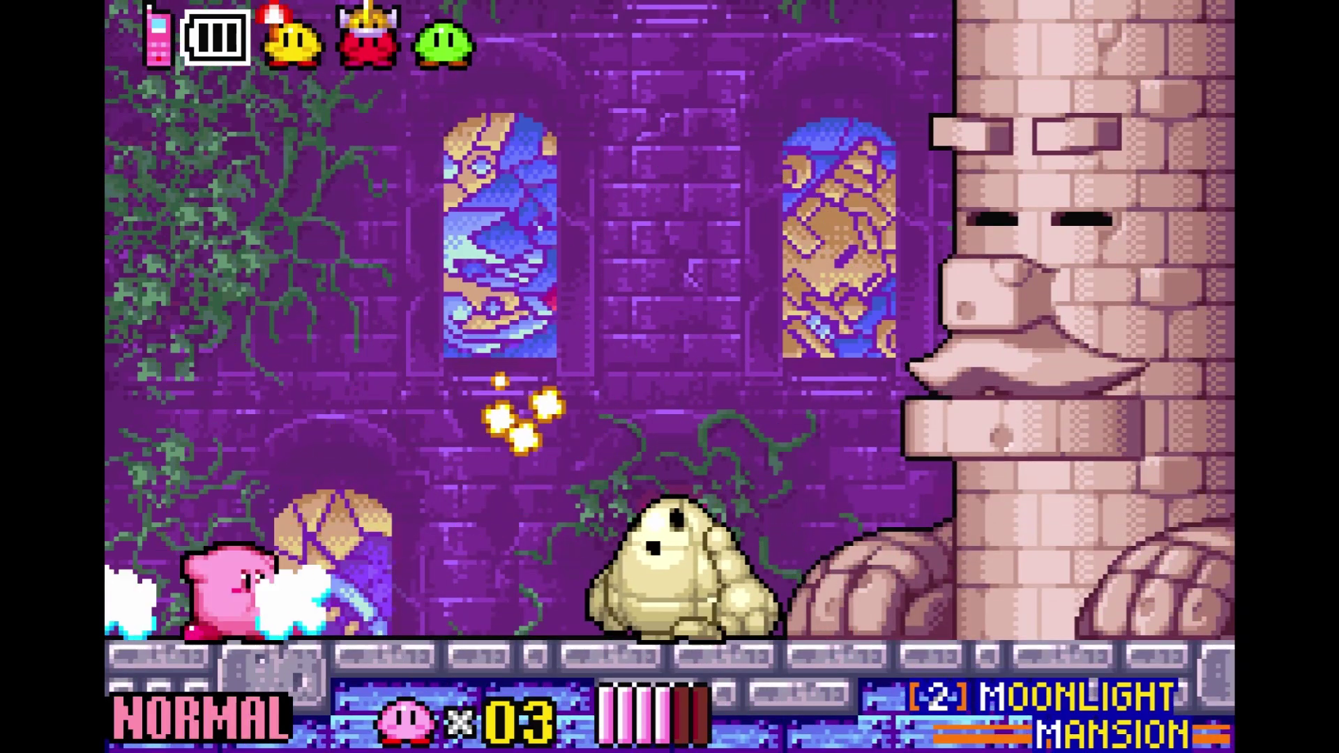
{"action": "key", "text": "Down"}
{"action": "key", "text": "Right"}
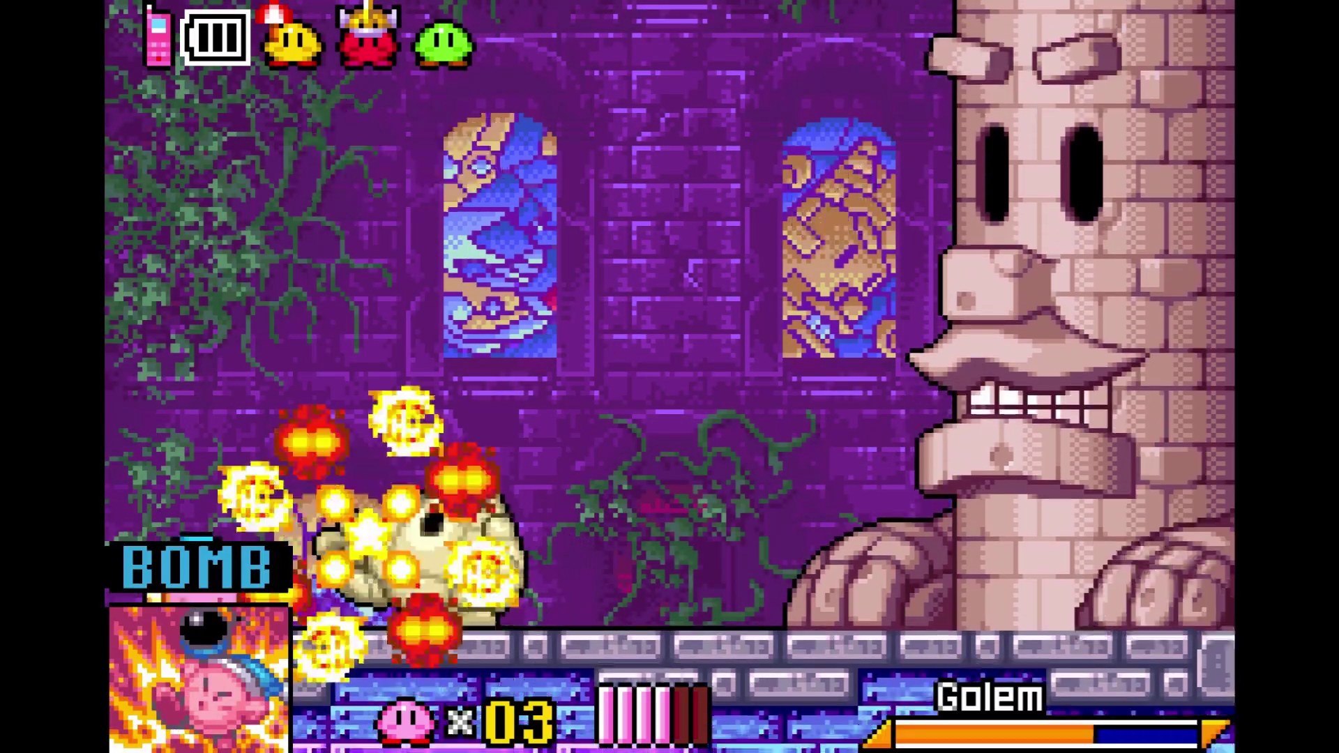
{"action": "key", "text": "Left"}
{"action": "key", "text": "Up"}
{"action": "key", "text": "Right"}
{"action": "key", "text": "z"}
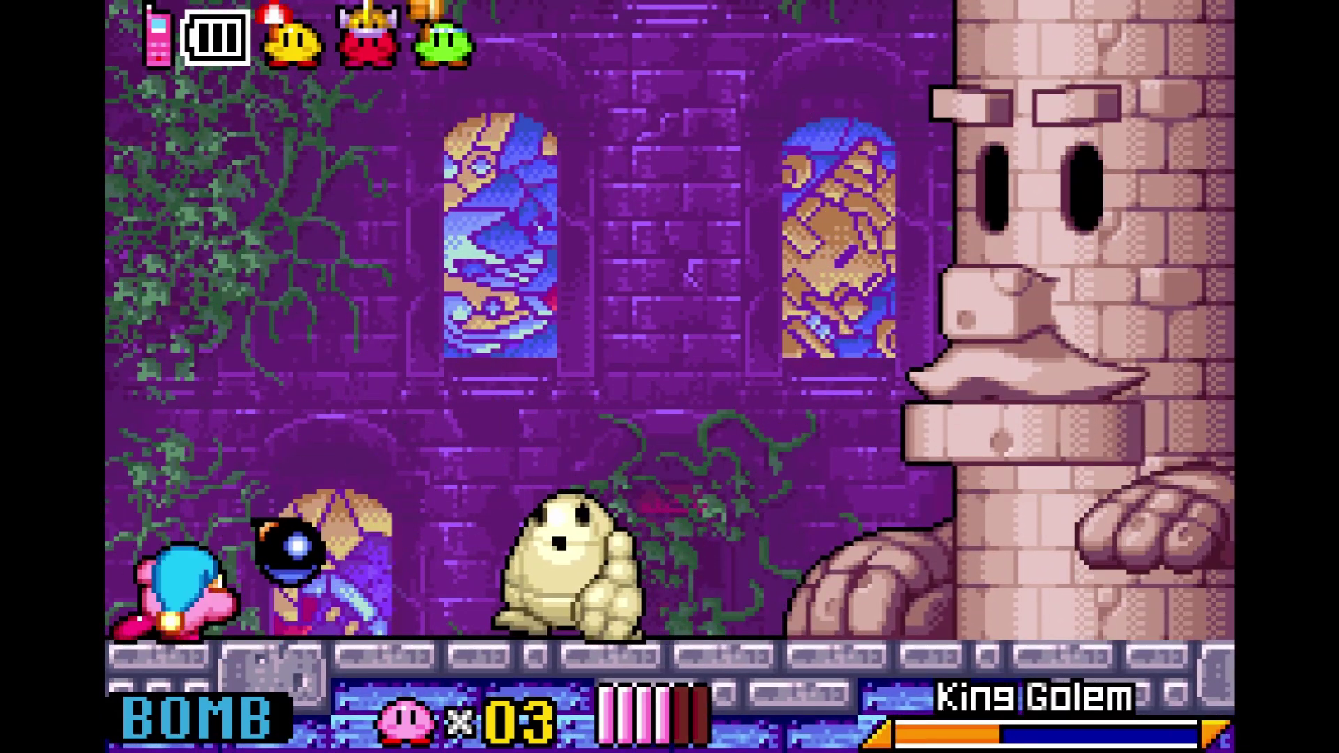
{"action": "key", "text": "z"}
{"action": "key", "text": "Right"}
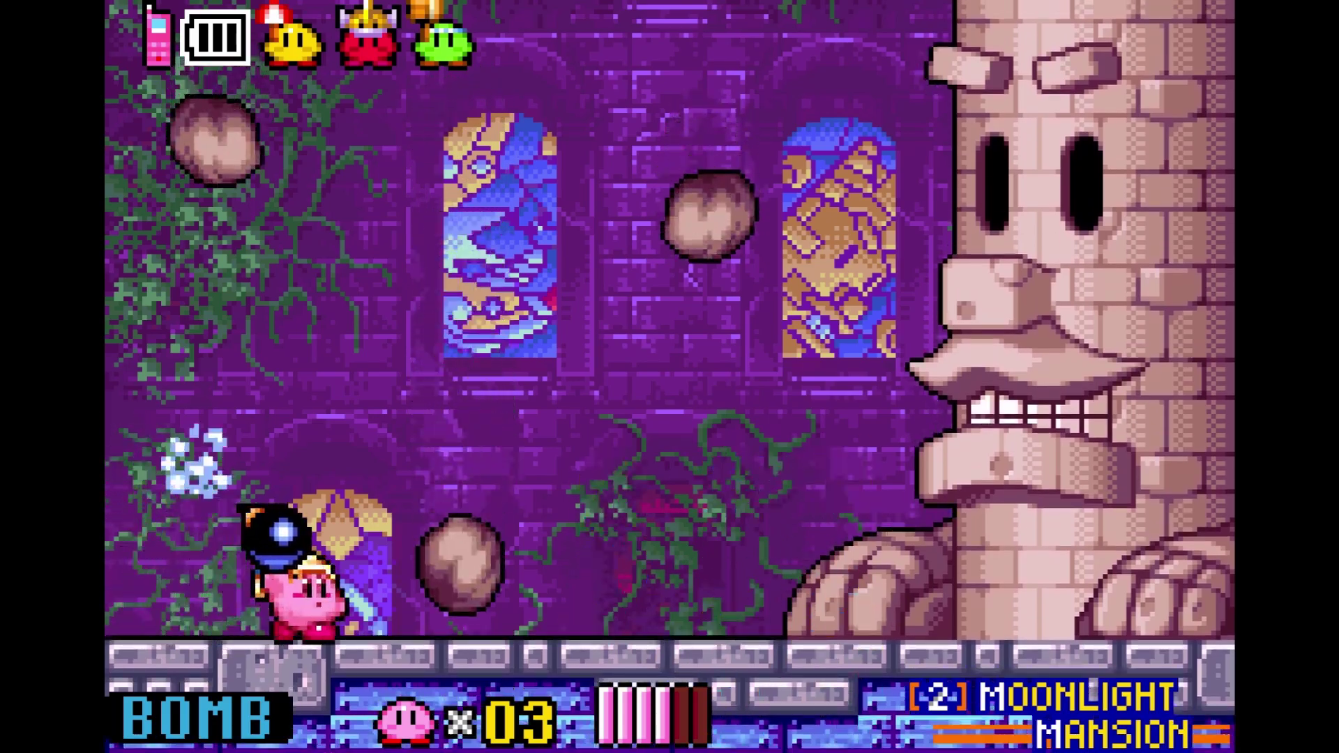
{"action": "key", "text": "Up"}
{"action": "key", "text": "Left"}
{"action": "key", "text": "Up"}
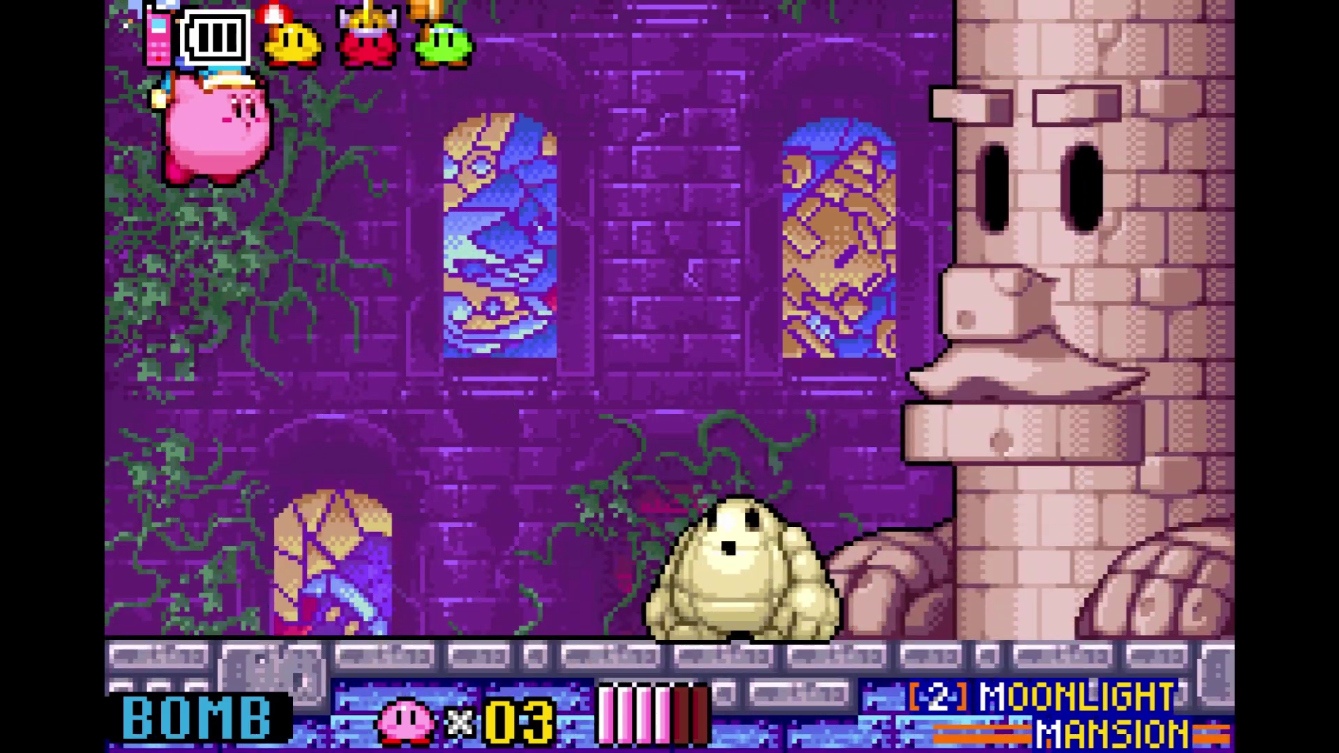
{"action": "key", "text": "z"}
{"action": "key", "text": "Up"}
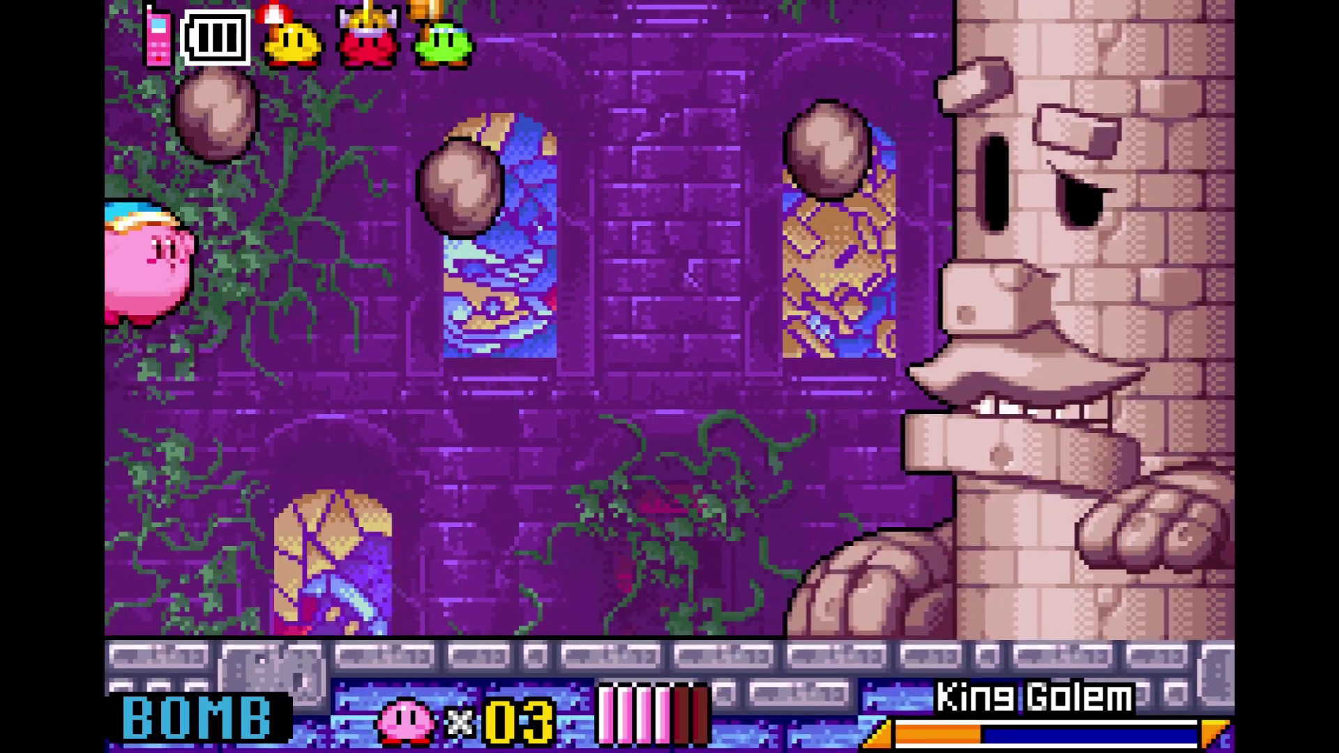
{"action": "key", "text": "Right"}
{"action": "key", "text": "Left"}
{"action": "key", "text": "Up"}
{"action": "key", "text": "z"}
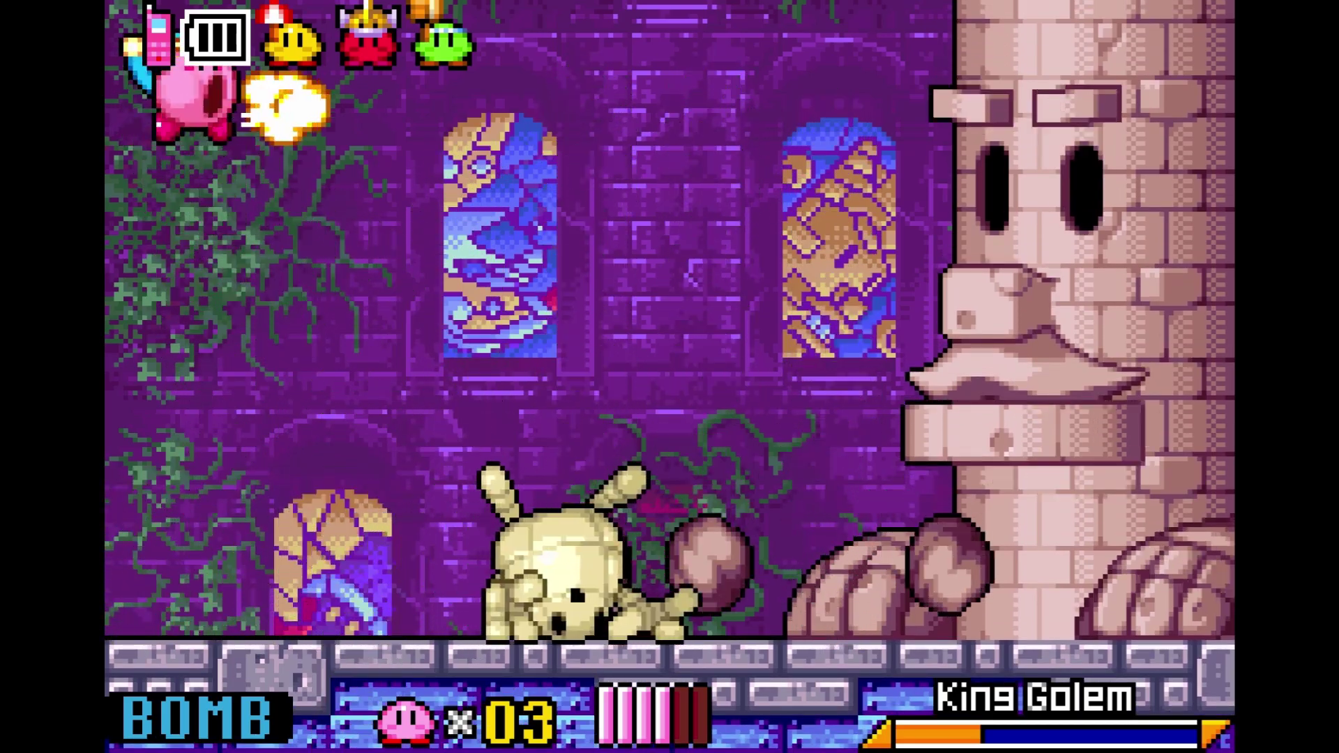
{"action": "key", "text": "z"}
{"action": "key", "text": "Up"}
{"action": "key", "text": "Right"}
{"action": "key", "text": "z"}
{"action": "key", "text": "Left"}
{"action": "key", "text": "Up"}
{"action": "key", "text": "Right"}
{"action": "key", "text": "z"}
{"action": "key", "text": "z"}
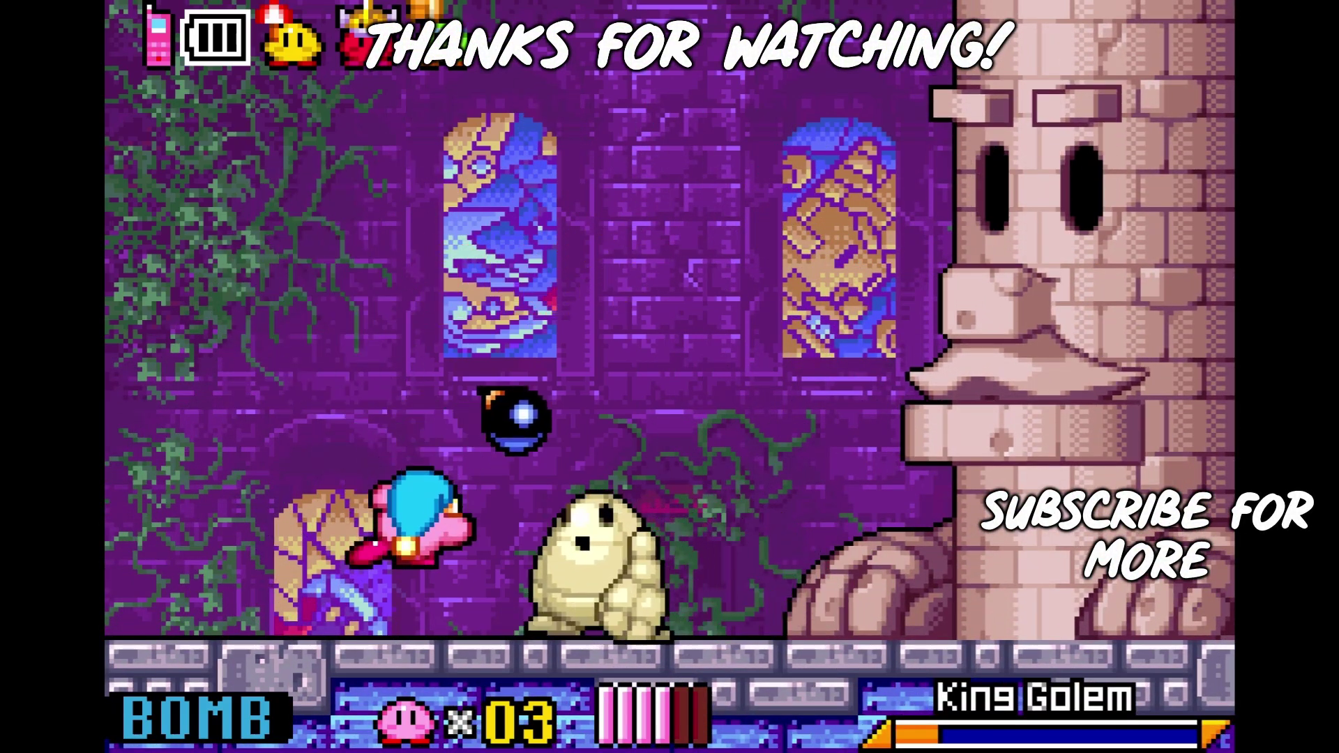
{"action": "key", "text": "Left"}
{"action": "key", "text": "z"}
{"action": "key", "text": "z"}
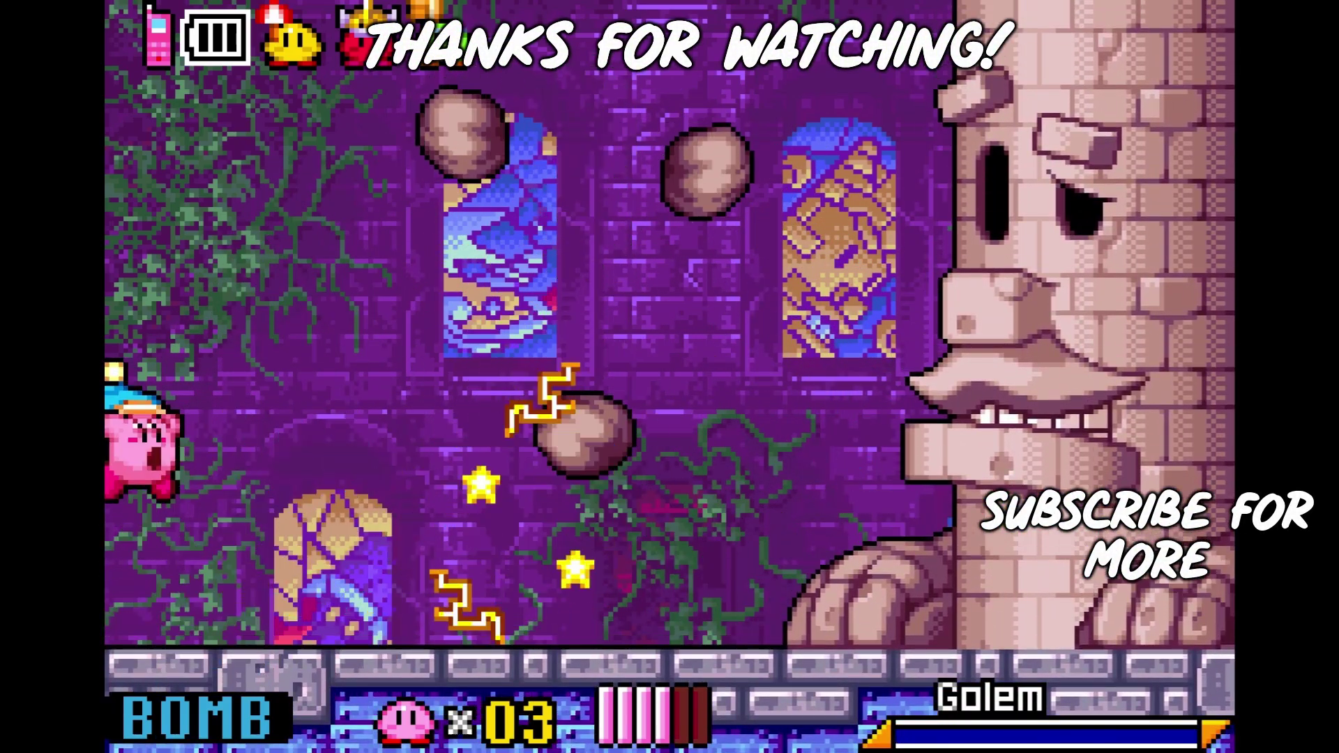
{"action": "key", "text": "Up"}
{"action": "key", "text": "z"}
{"action": "key", "text": "Right"}
{"action": "key", "text": "z"}
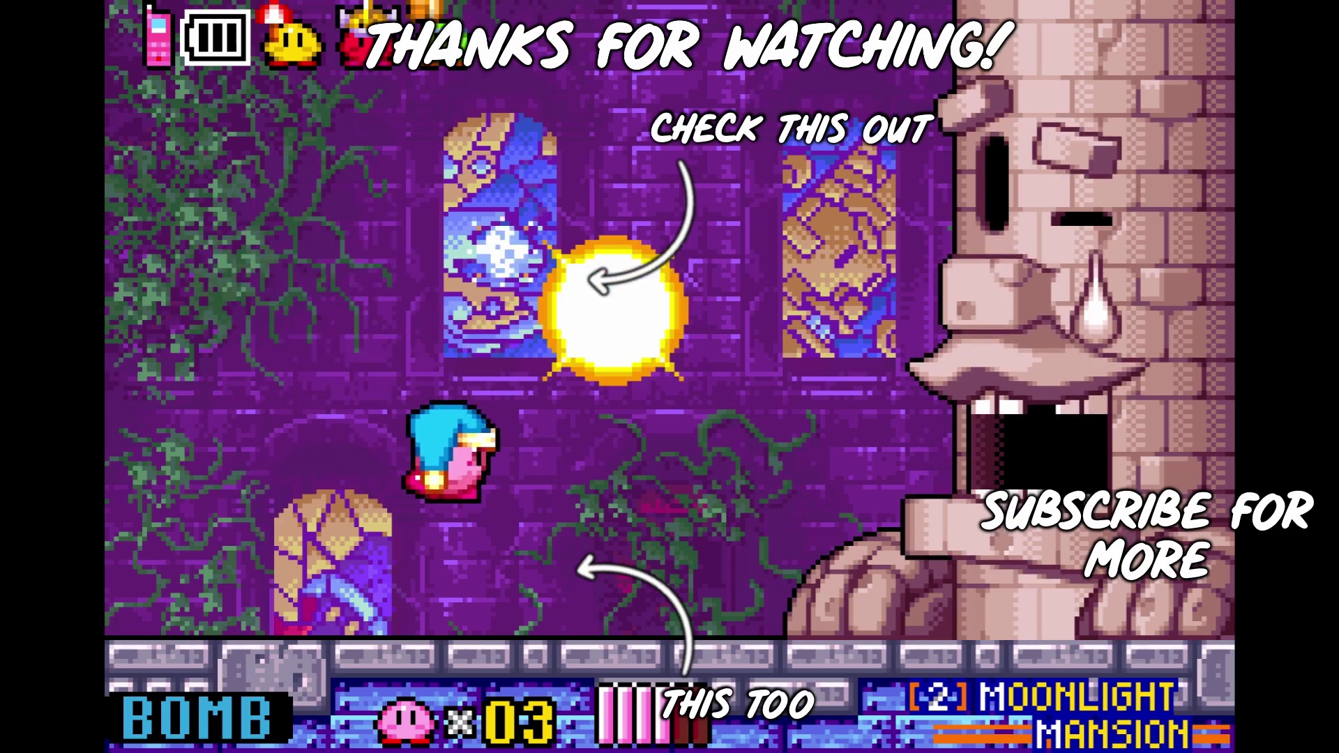
{"action": "key", "text": "Right"}
{"action": "key", "text": "Up"}
{"action": "key", "text": "Left"}
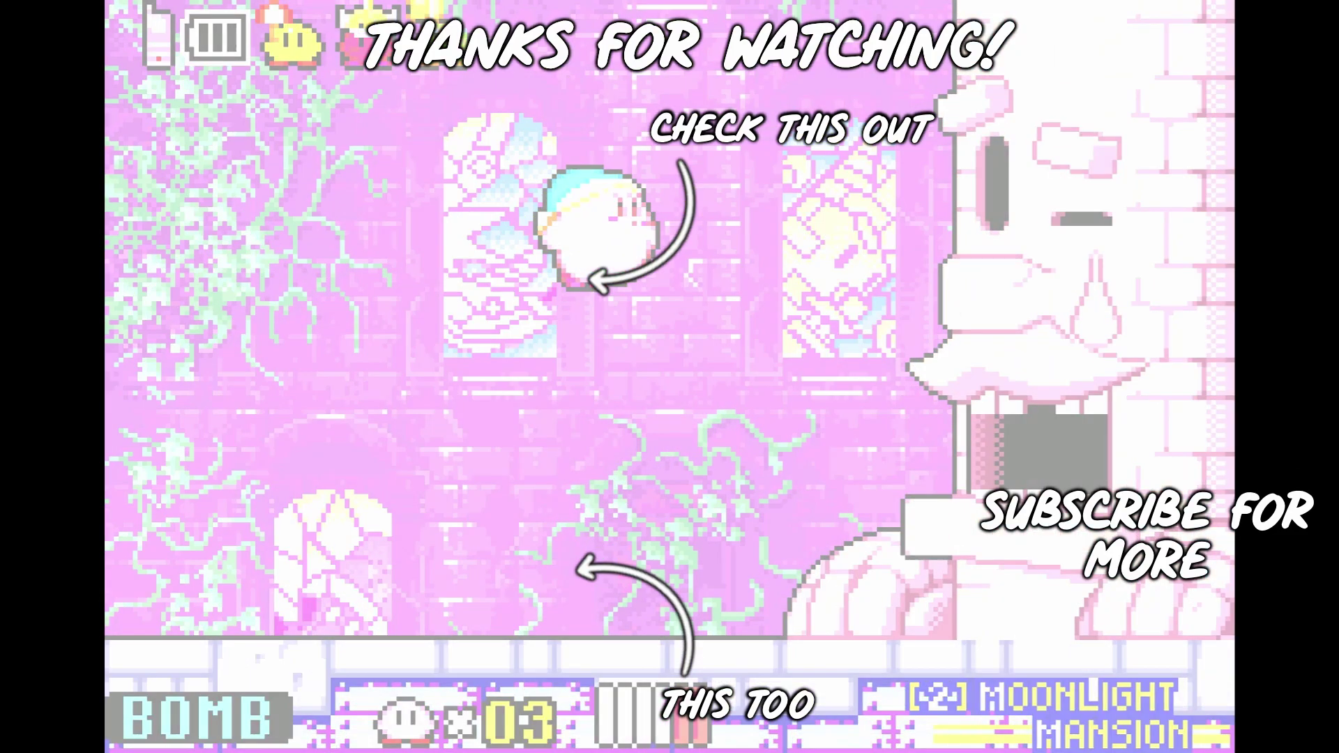